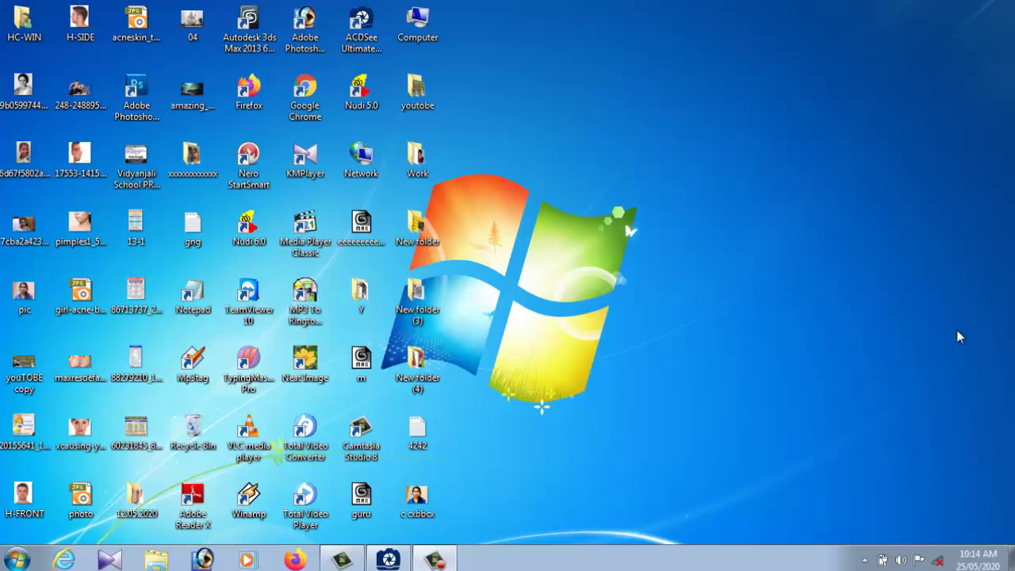
- Preview the first portrait and the pic photo, closing each afterwards
double_click(22, 174)
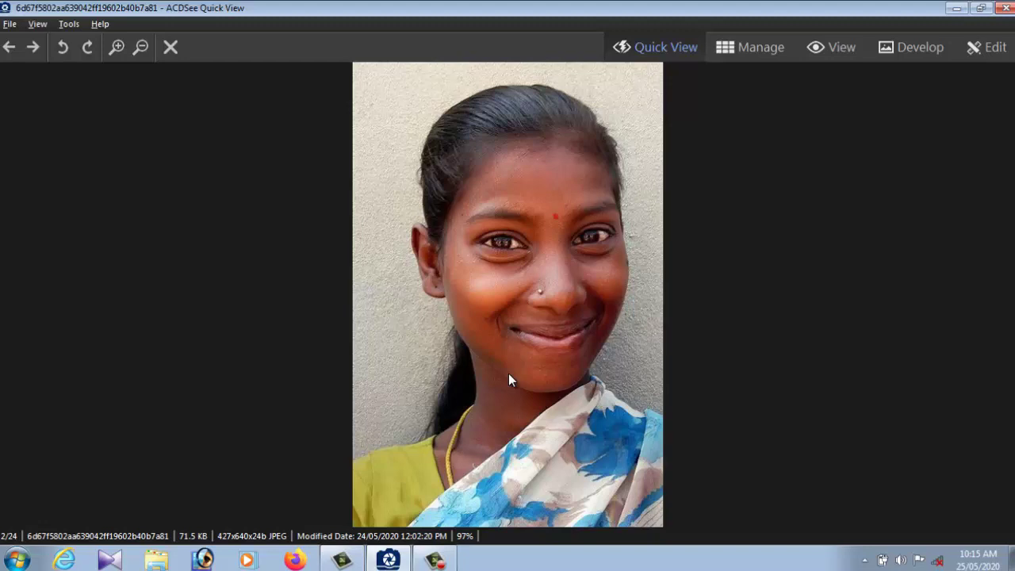
left_click(1005, 7)
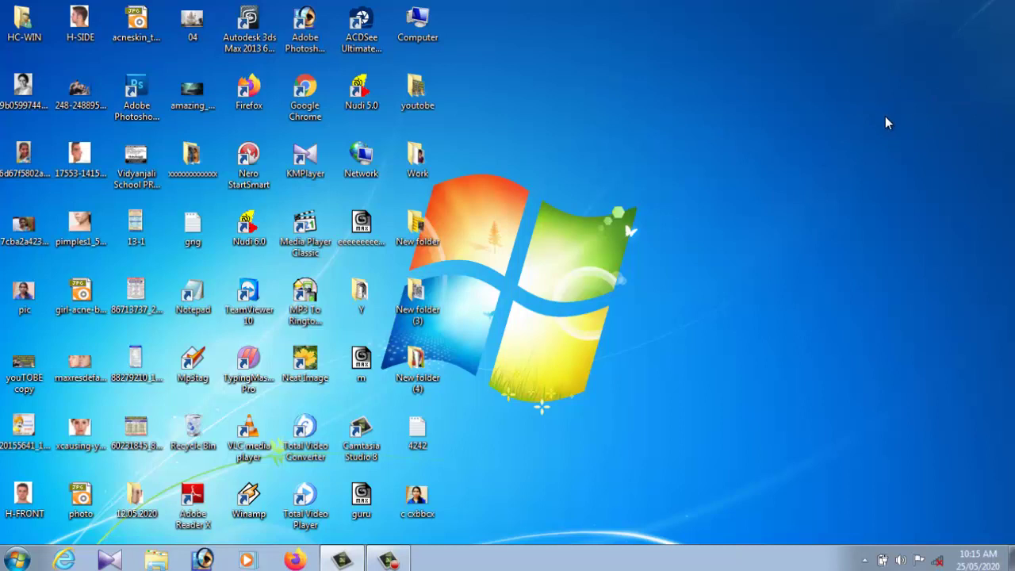
double_click(24, 297)
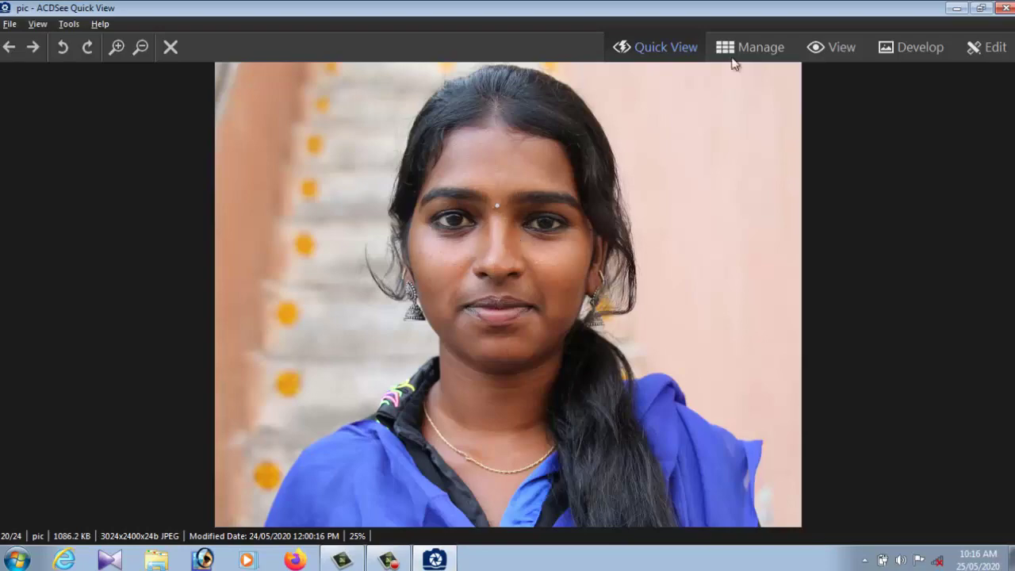
left_click(1005, 10)
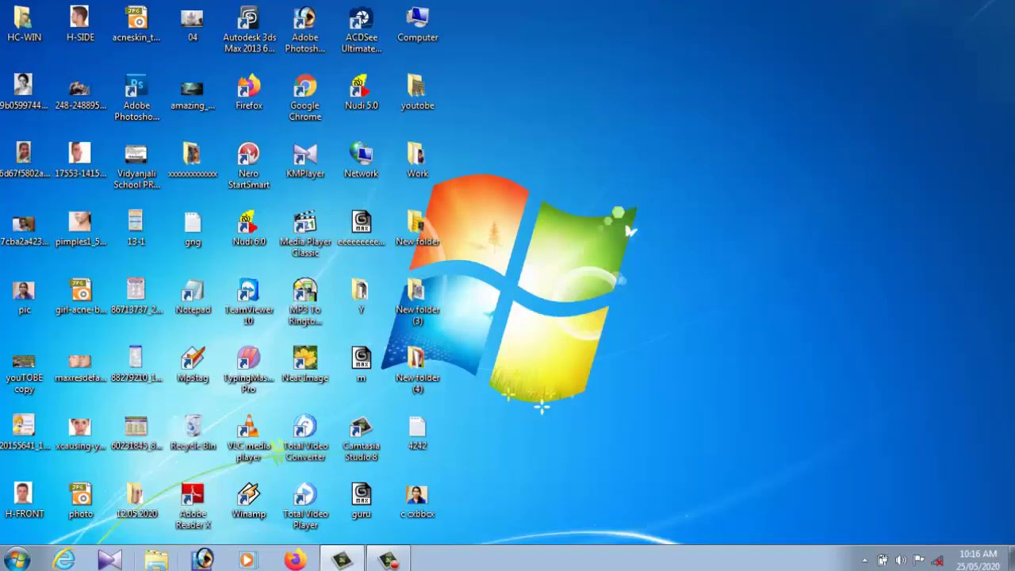
- Launch Adobe Photoshop 7.0 from the Start menu's All Programs list
left_click(32, 563)
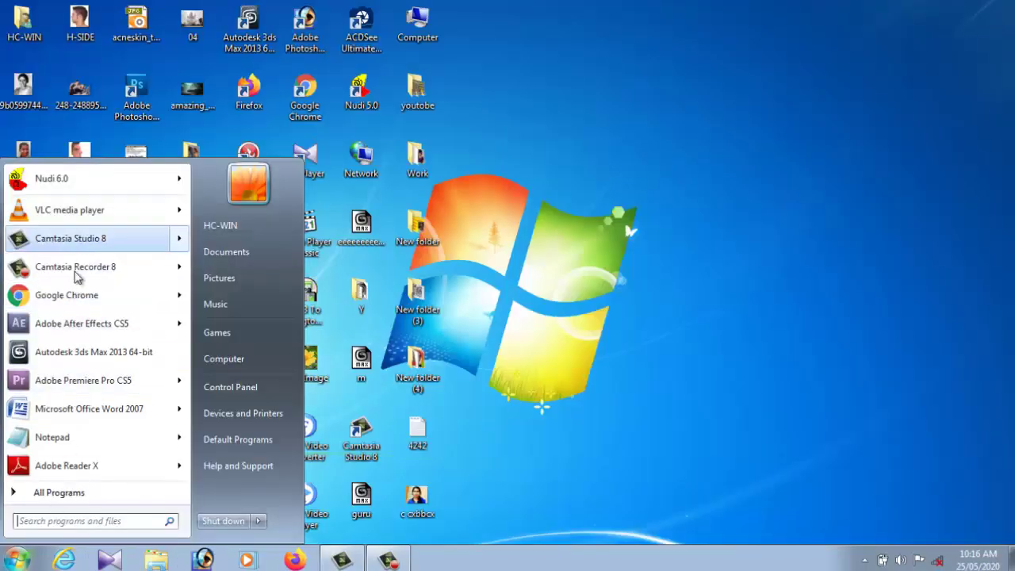
left_click(44, 494)
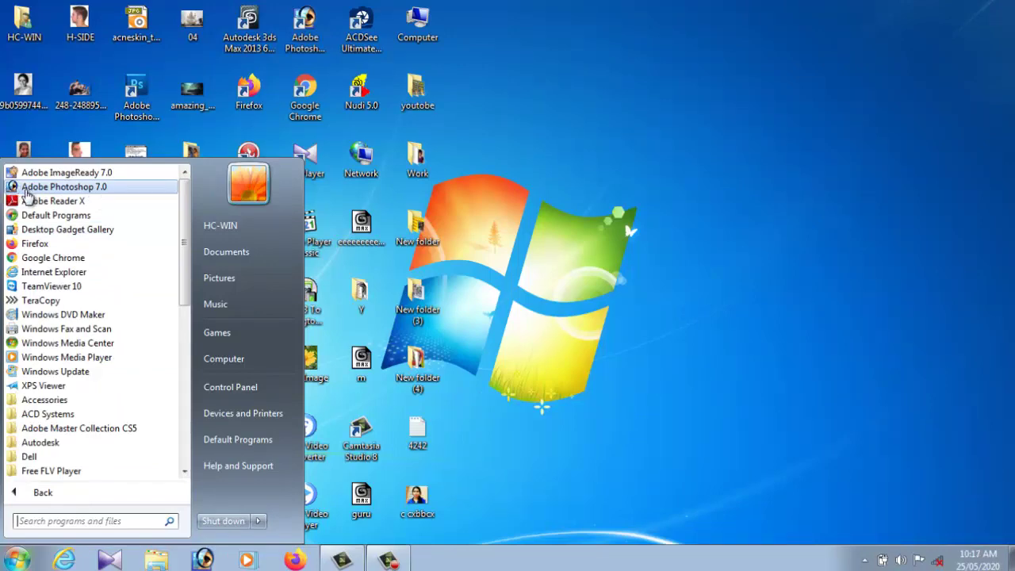
left_click(14, 190)
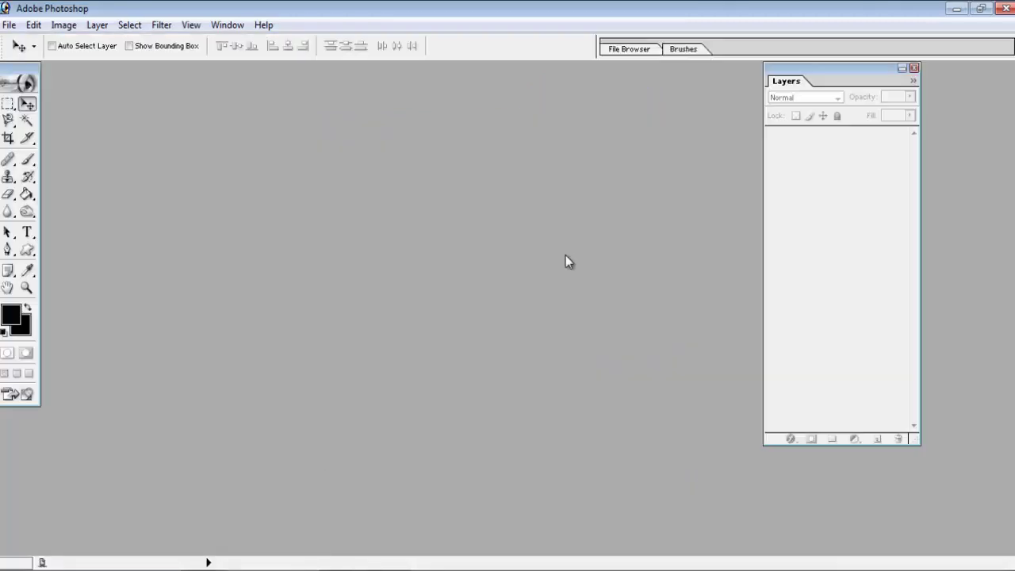
- Dock the Layers palette against the right edge of the Photoshop window
left_click_drag(819, 69, 901, 77)
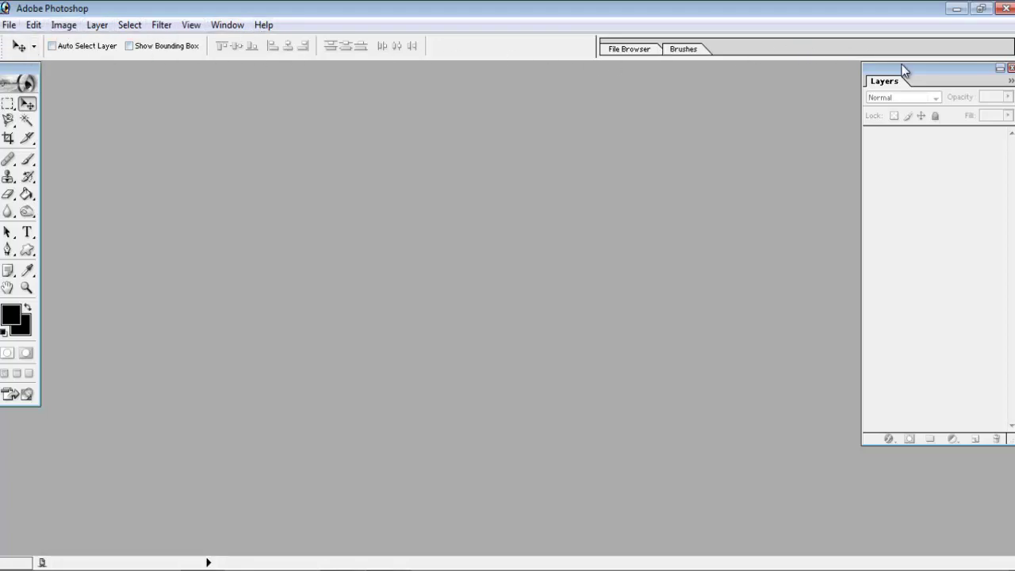
left_click_drag(892, 67, 913, 77)
- Open the pic.jpg portrait through File > Open
left_click(9, 25)
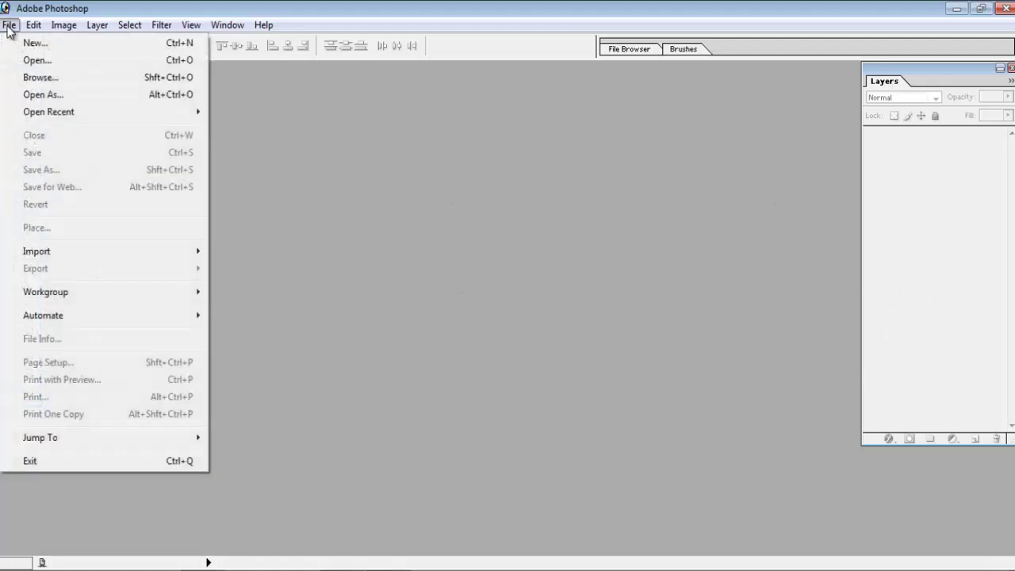
left_click(32, 59)
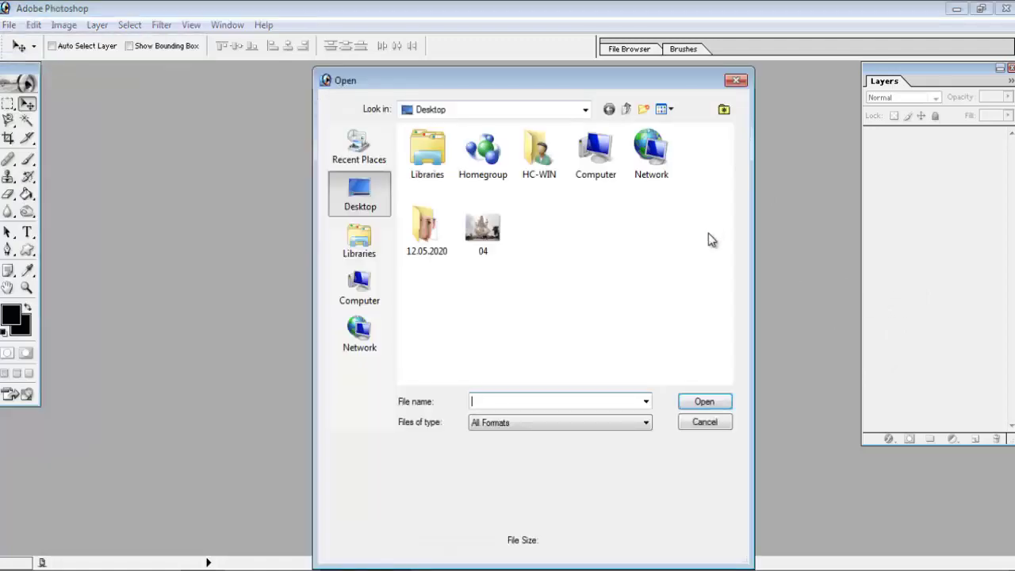
left_click_drag(729, 185, 734, 320)
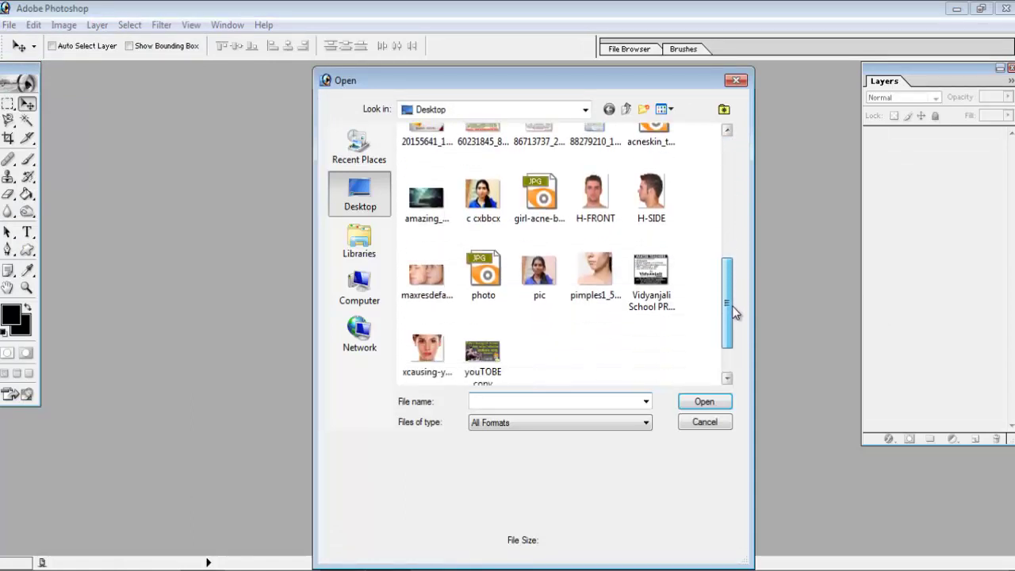
left_click(539, 261)
left_click(709, 404)
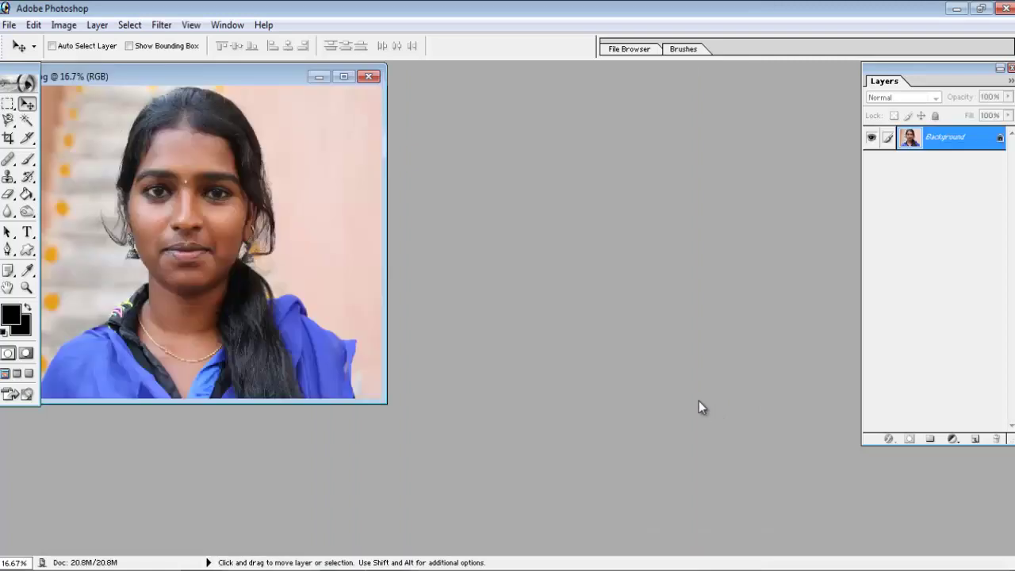
- Maximize the document window, fit the photo on screen, and nudge the Layers palette left
left_click(349, 74)
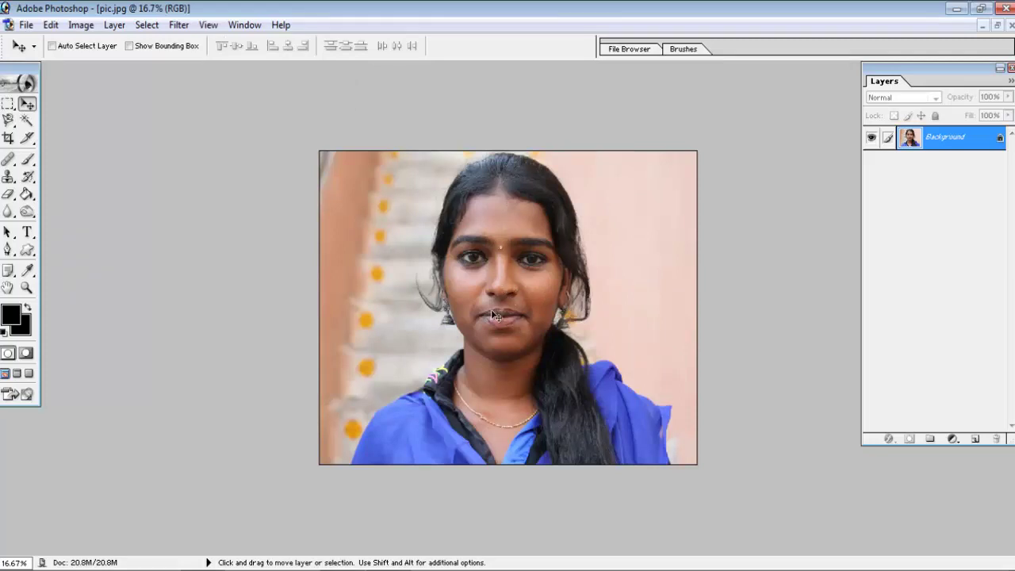
scroll(510, 244, "up", 3)
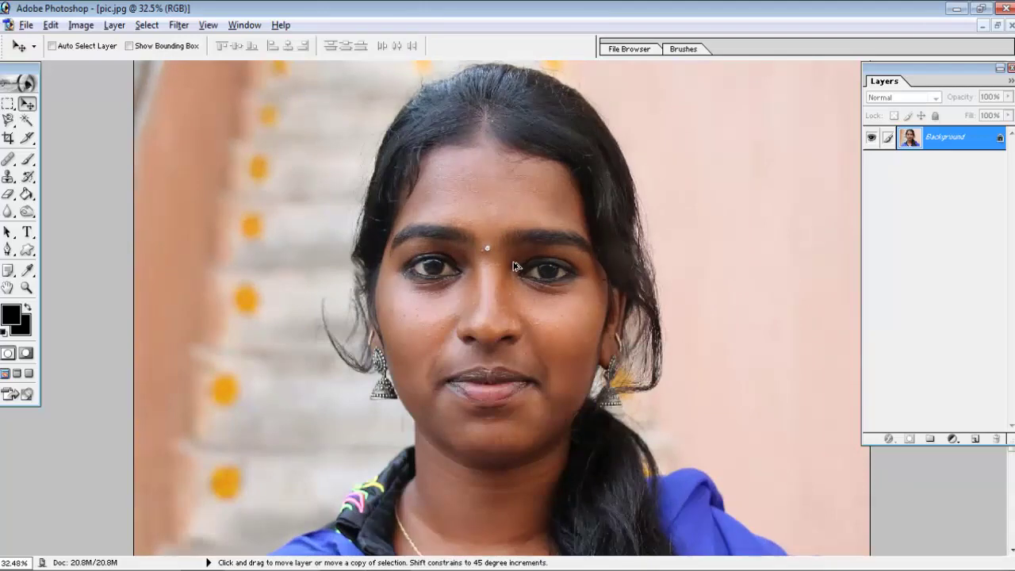
scroll(514, 262, "down", 2)
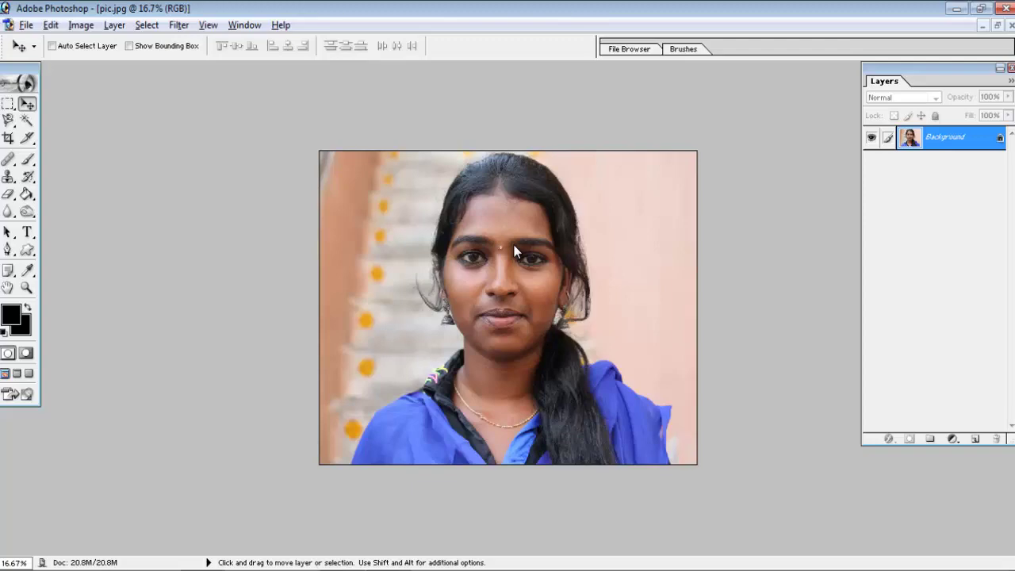
key("alt")
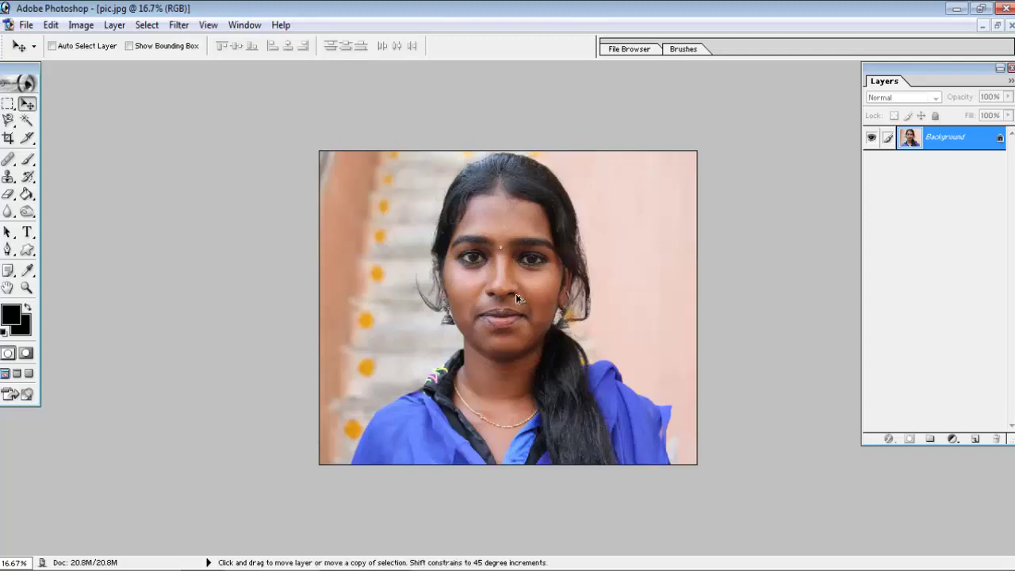
key("ctrl+0")
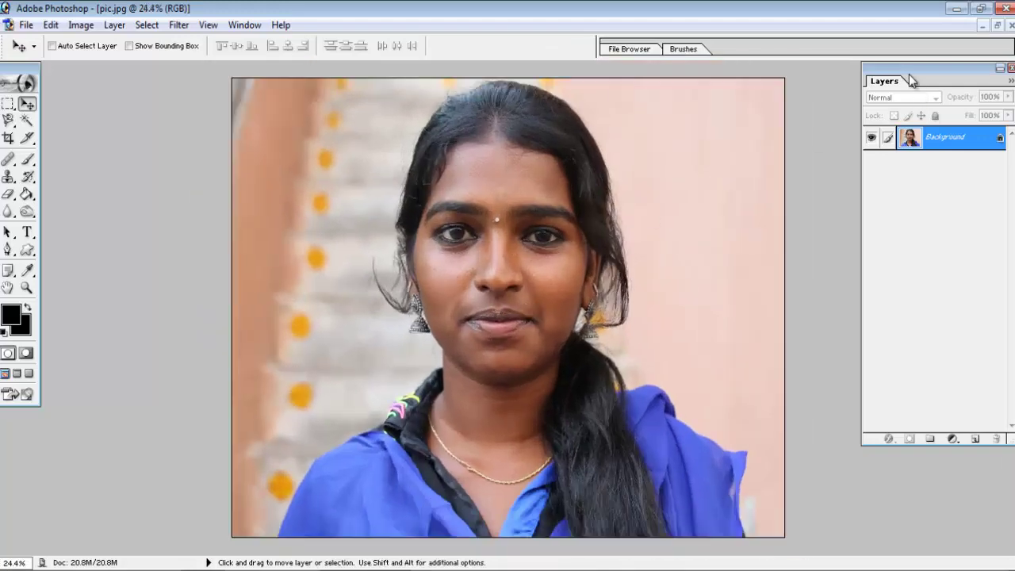
left_click_drag(903, 79, 856, 79)
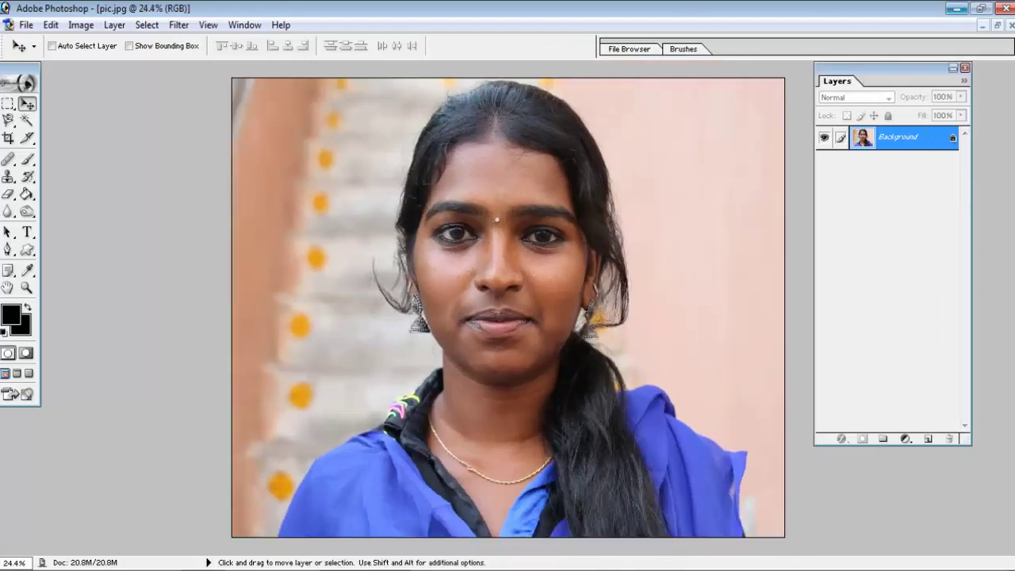
- Add a blank Layer 1 and ready the Brush tool with white as foreground colour
left_click(927, 439)
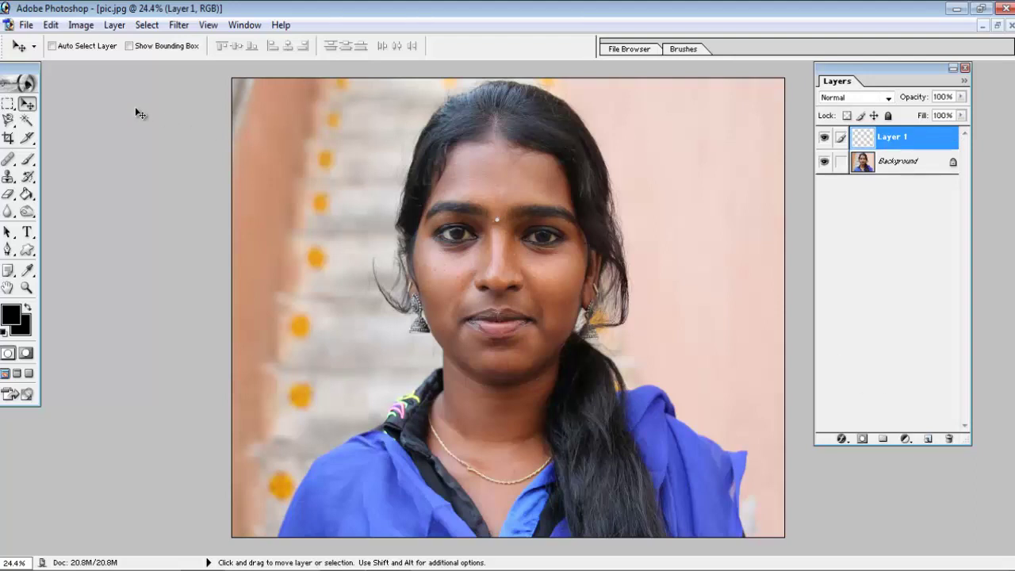
left_click(27, 161)
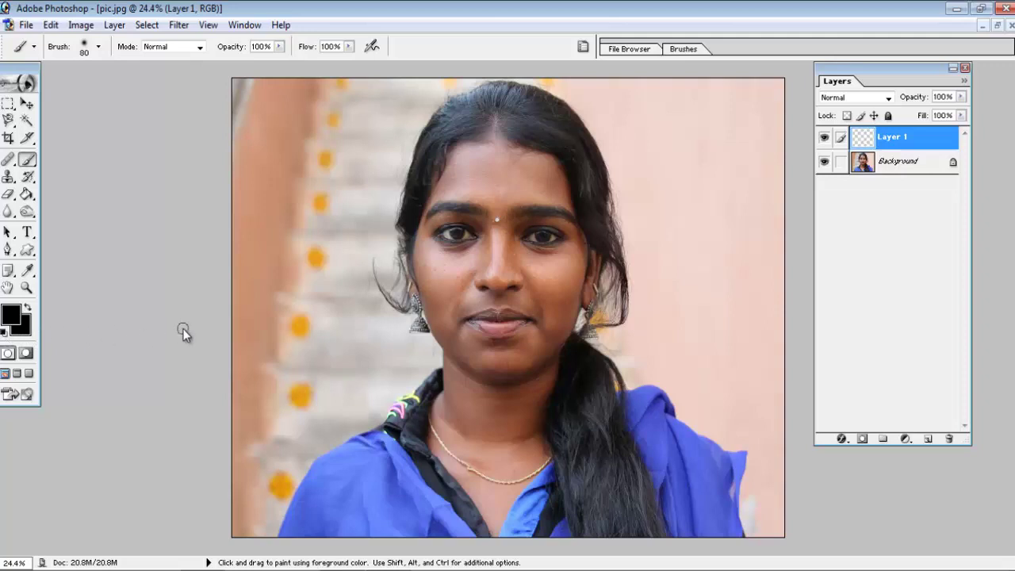
left_click(5, 334)
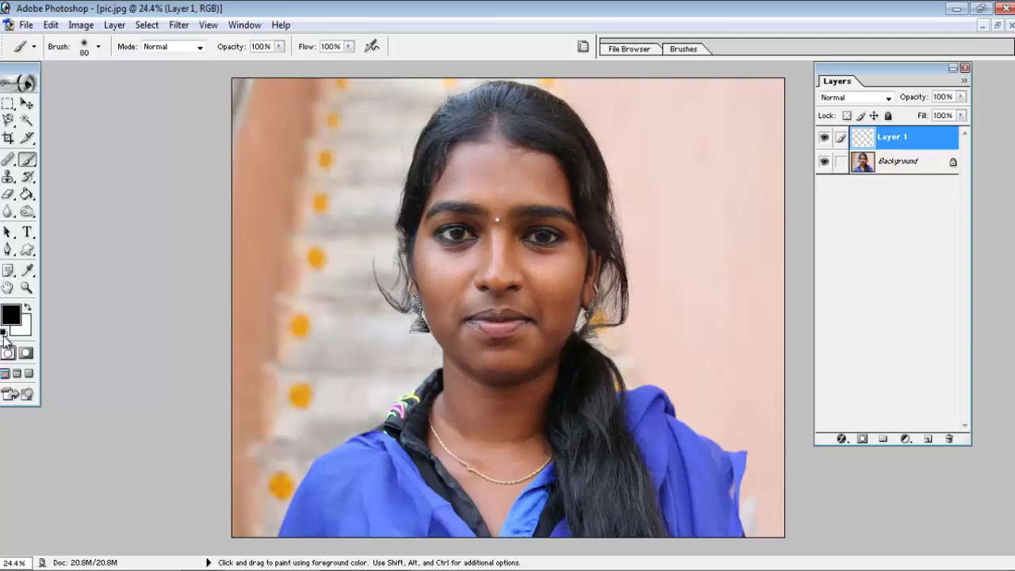
key("x")
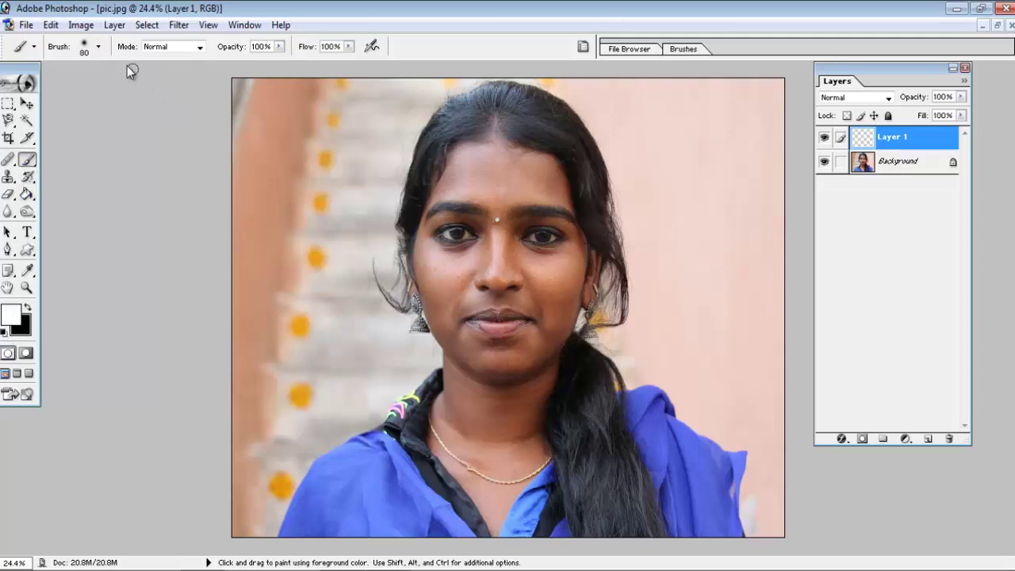
- Set the brush Master Diameter to 353 px
left_click(99, 47)
left_click_drag(79, 87, 100, 87)
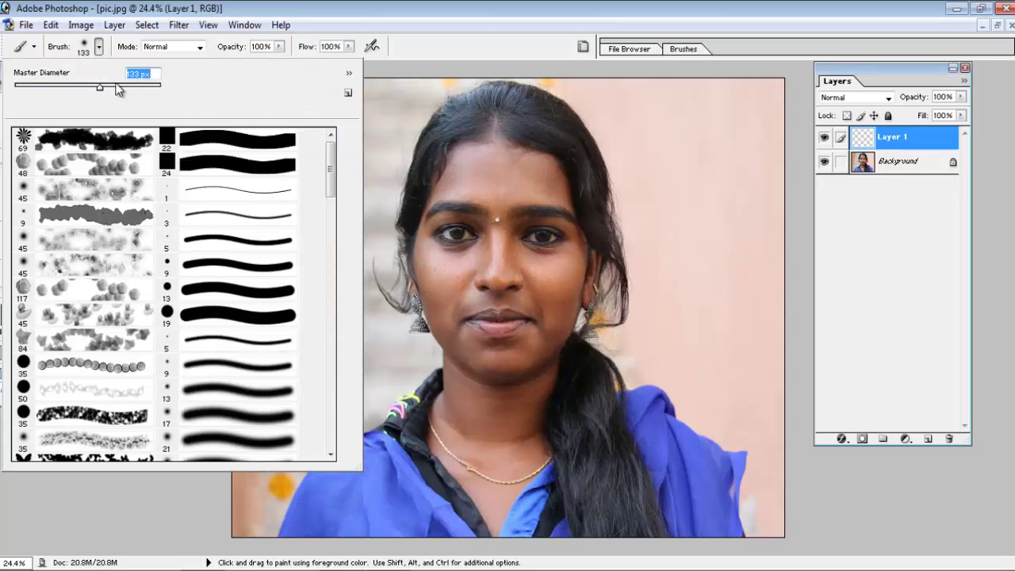
left_click_drag(103, 88, 121, 87)
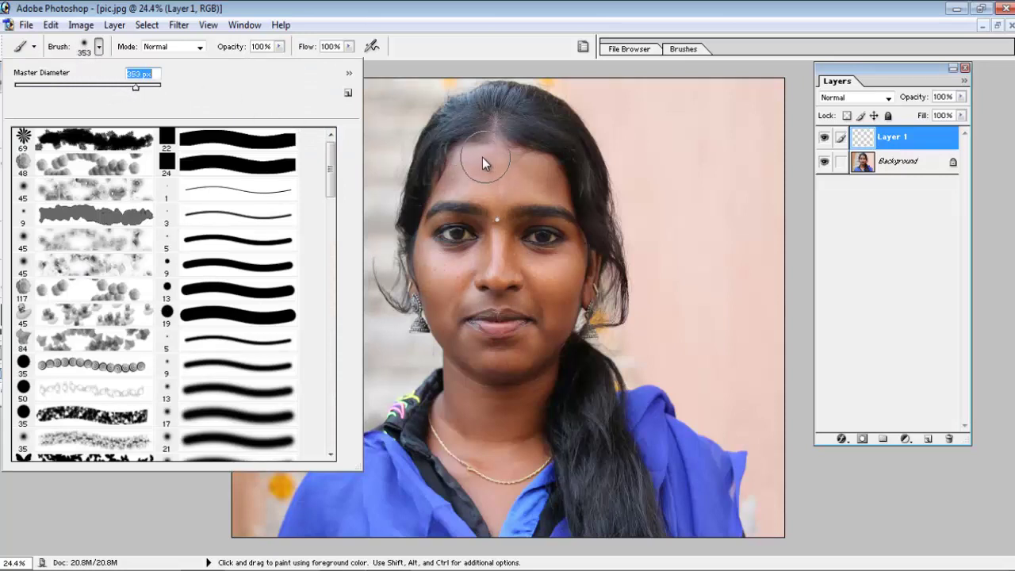
- Paint white over the forehead, face and neck, then shift the Layers palette slightly
mouse_move(481, 157)
left_mouse_down()
mouse_move(434, 203)
mouse_move(409, 290)
mouse_move(452, 341)
mouse_move(467, 471)
mouse_move(507, 491)
mouse_move(557, 315)
mouse_move(589, 272)
mouse_move(537, 164)
mouse_move(501, 176)
mouse_move(416, 240)
mouse_move(550, 165)
mouse_move(523, 285)
mouse_move(505, 286)
mouse_move(464, 423)
mouse_move(509, 451)
mouse_move(555, 432)
mouse_move(594, 256)
mouse_move(518, 156)
mouse_move(428, 256)
mouse_move(460, 407)
mouse_move(459, 482)
mouse_move(515, 531)
mouse_move(578, 313)
mouse_move(555, 194)
mouse_move(471, 198)
left_mouse_up()
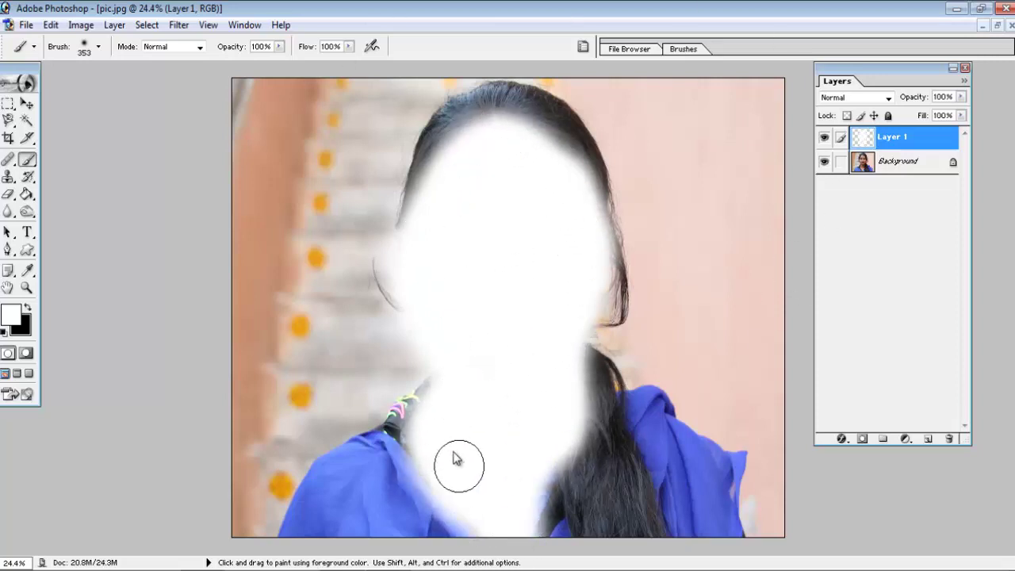
mouse_move(469, 399)
left_mouse_down()
mouse_move(433, 412)
mouse_move(476, 521)
mouse_move(516, 526)
mouse_move(590, 299)
mouse_move(510, 169)
mouse_move(502, 277)
mouse_move(513, 367)
left_mouse_up()
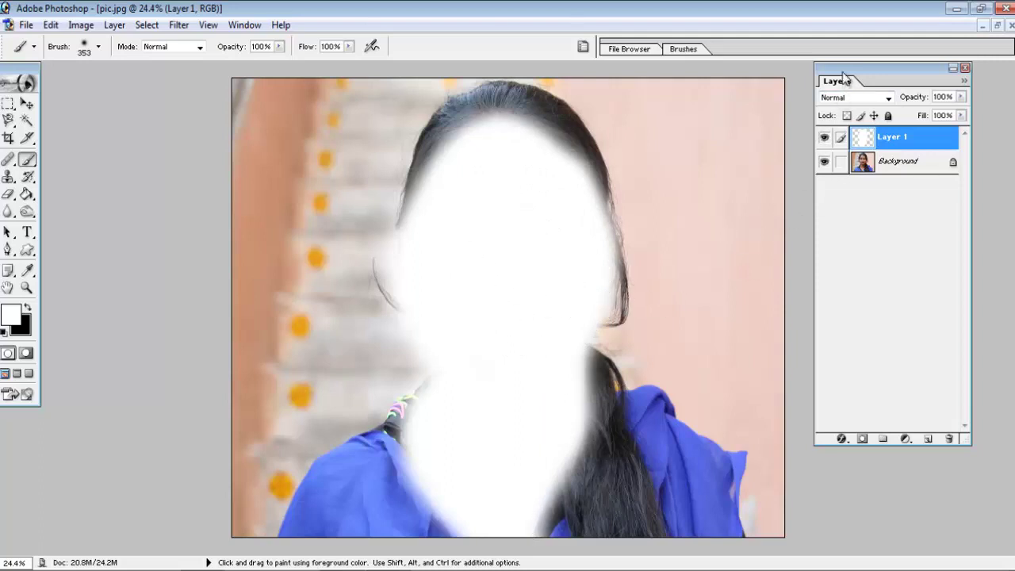
left_click_drag(844, 77, 835, 90)
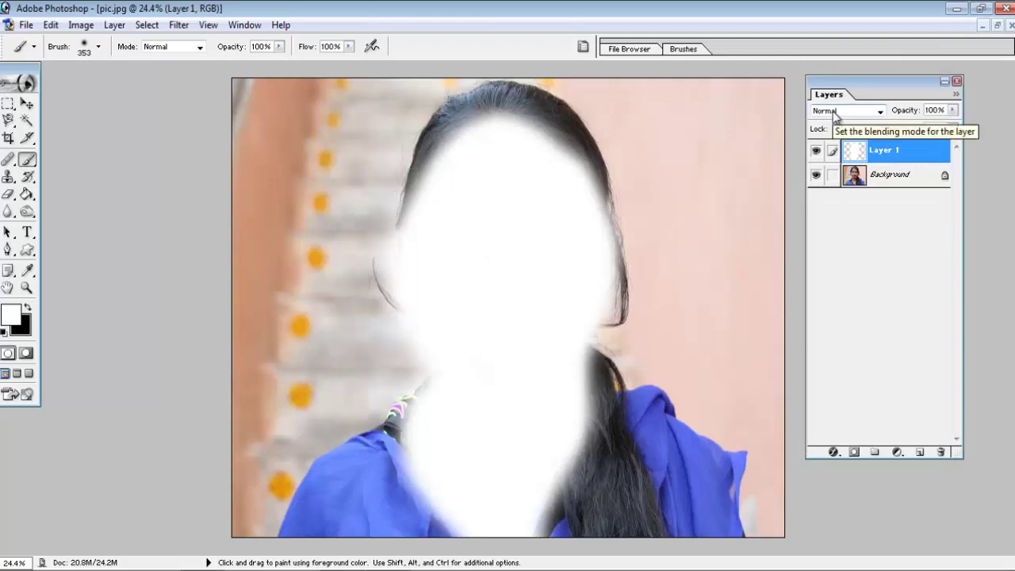
- Set Layer 1's blend mode to Soft Light so the white strokes subtly brighten the face
left_click(834, 113)
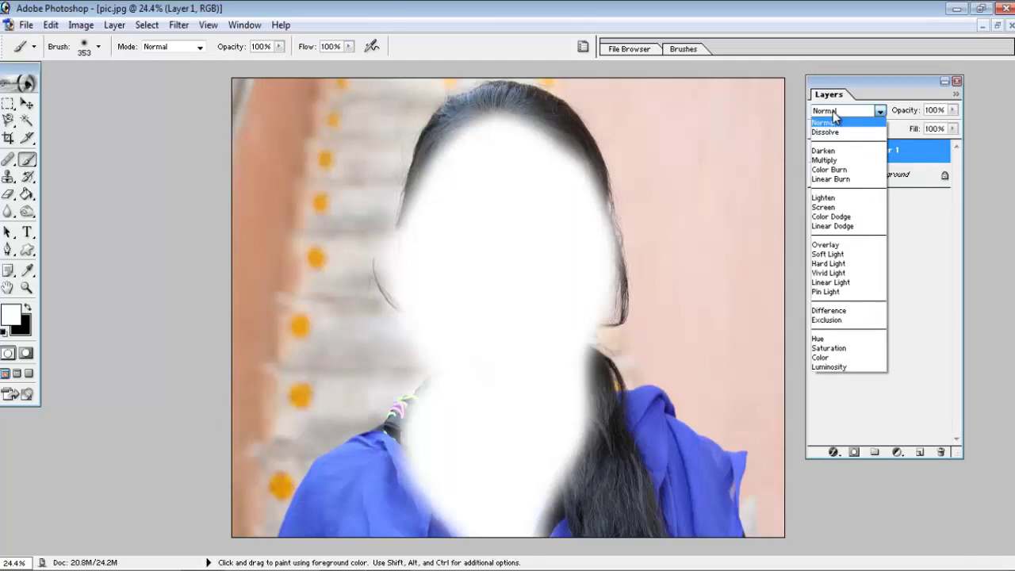
left_click(846, 254)
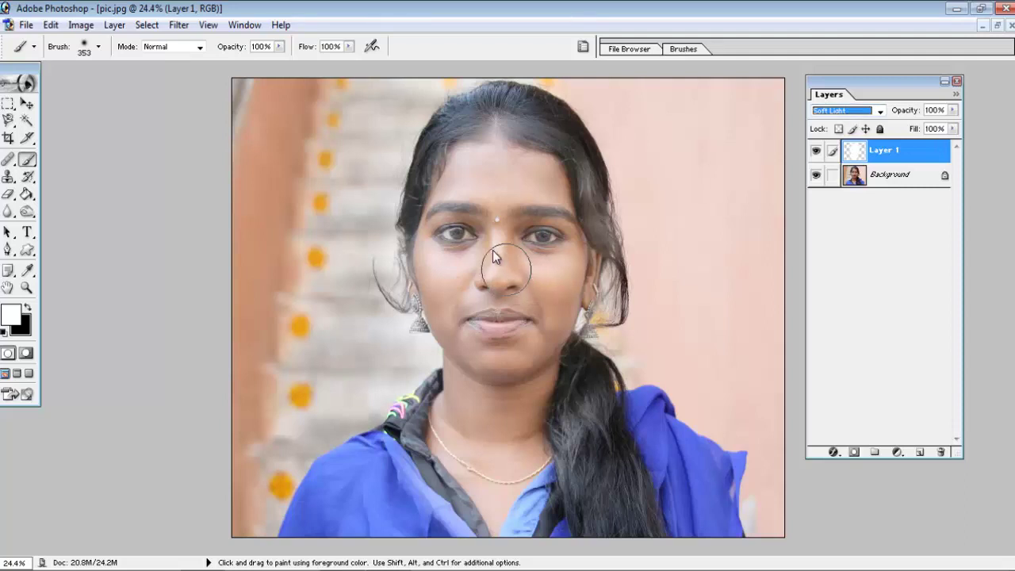
left_click(8, 194)
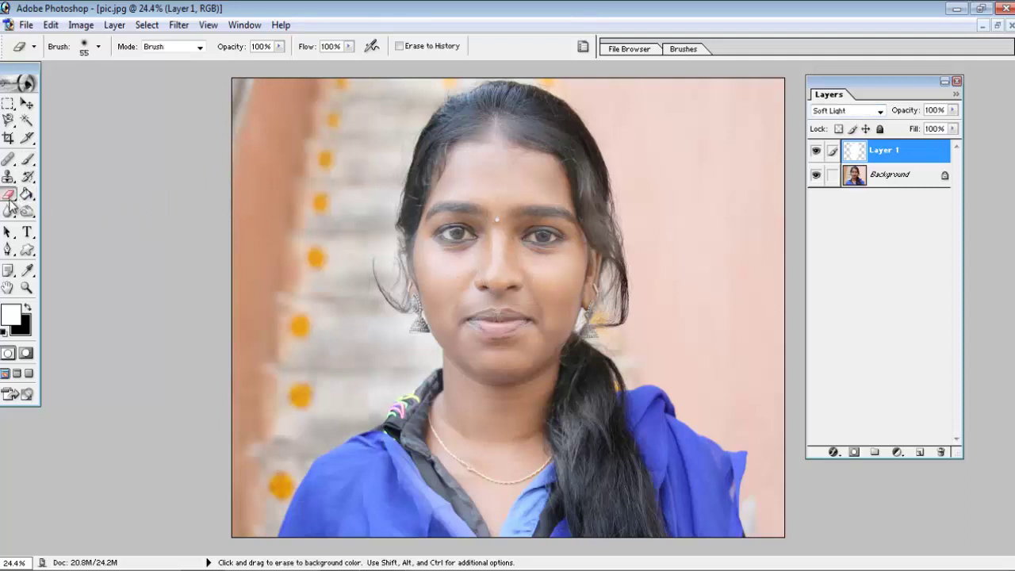
- Enlarge the eraser brush to about 302 px
left_click(98, 46)
left_click_drag(58, 87, 105, 87)
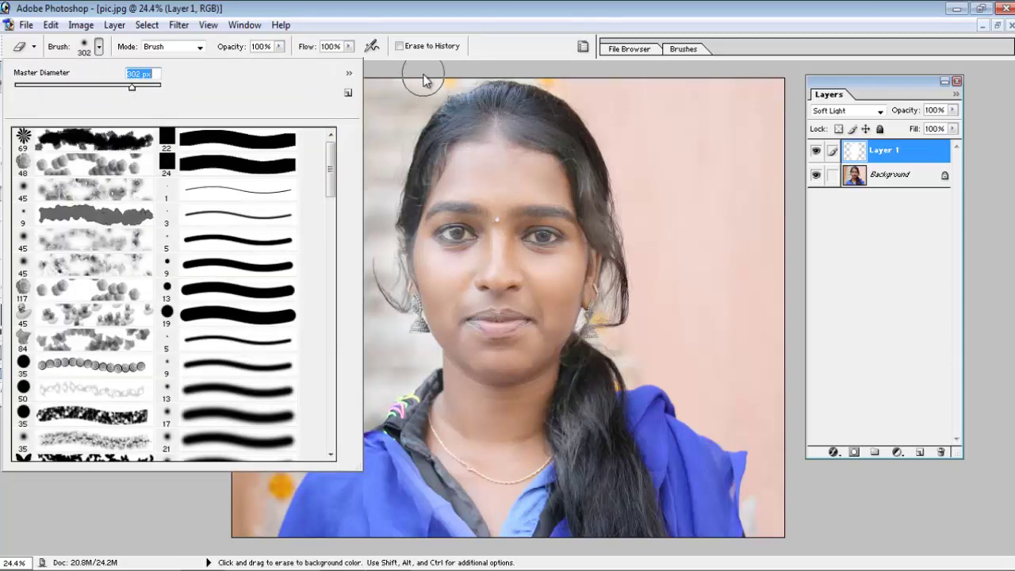
left_click(450, 80)
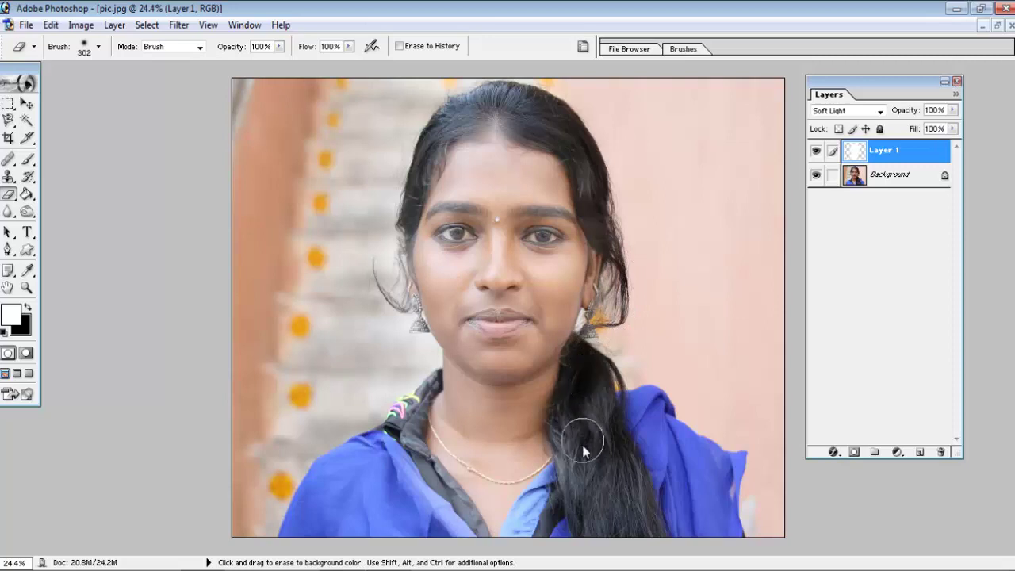
- Erase the white glow from the hair edges, stray hair wisp and collar
left_click_drag(582, 451, 585, 400)
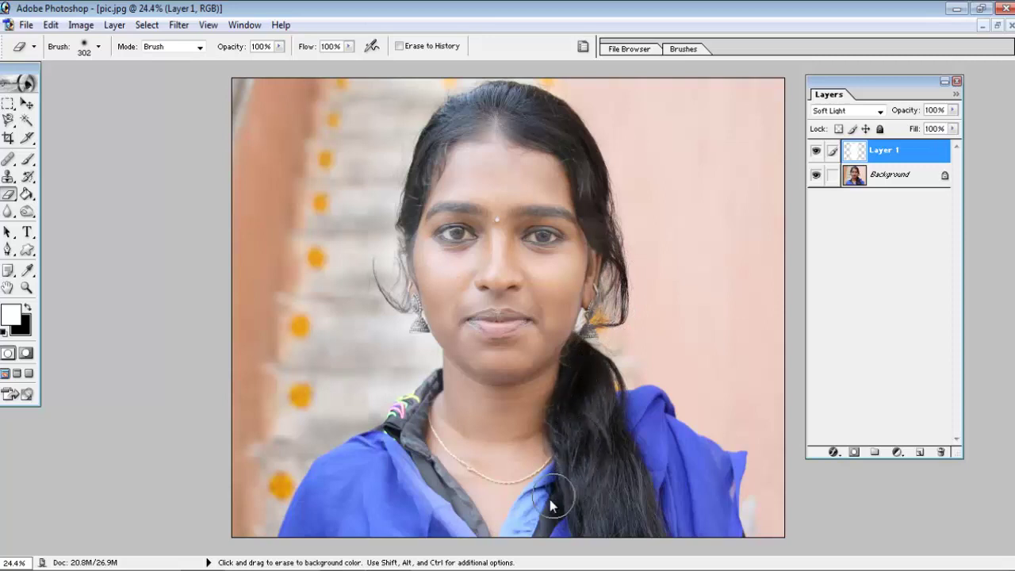
left_click_drag(459, 547, 449, 519)
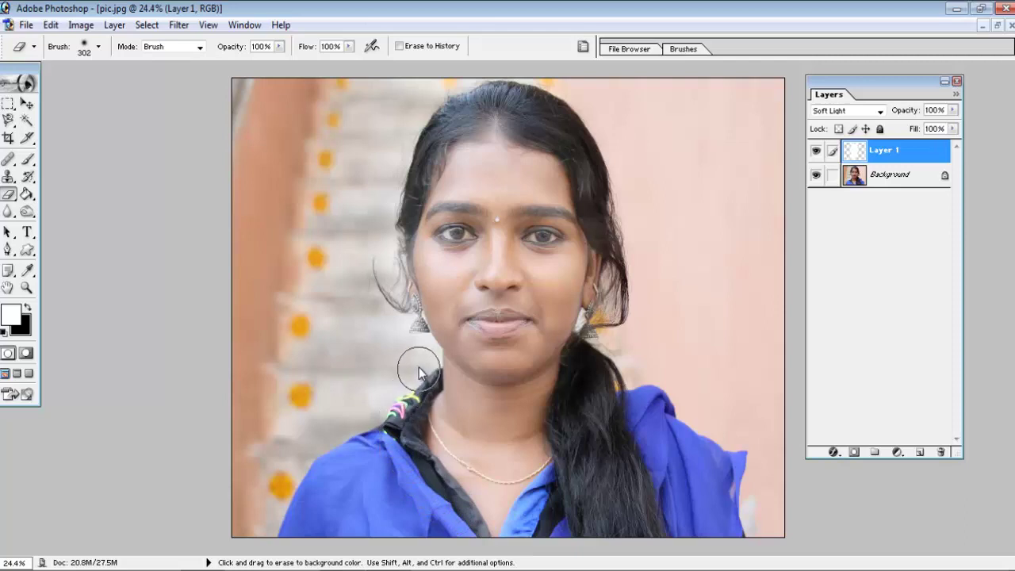
left_click_drag(405, 336, 388, 270)
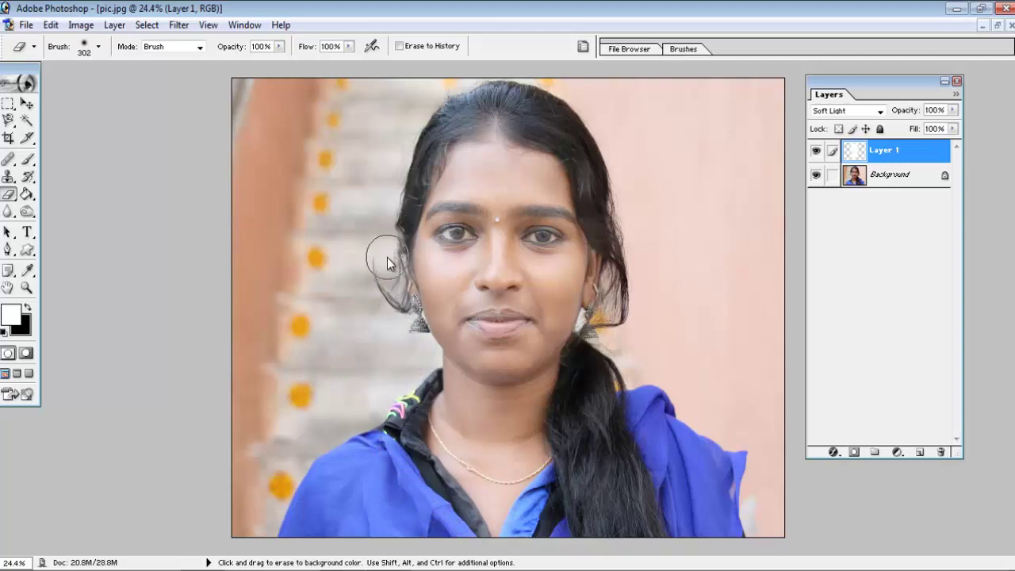
left_click_drag(390, 298, 383, 258)
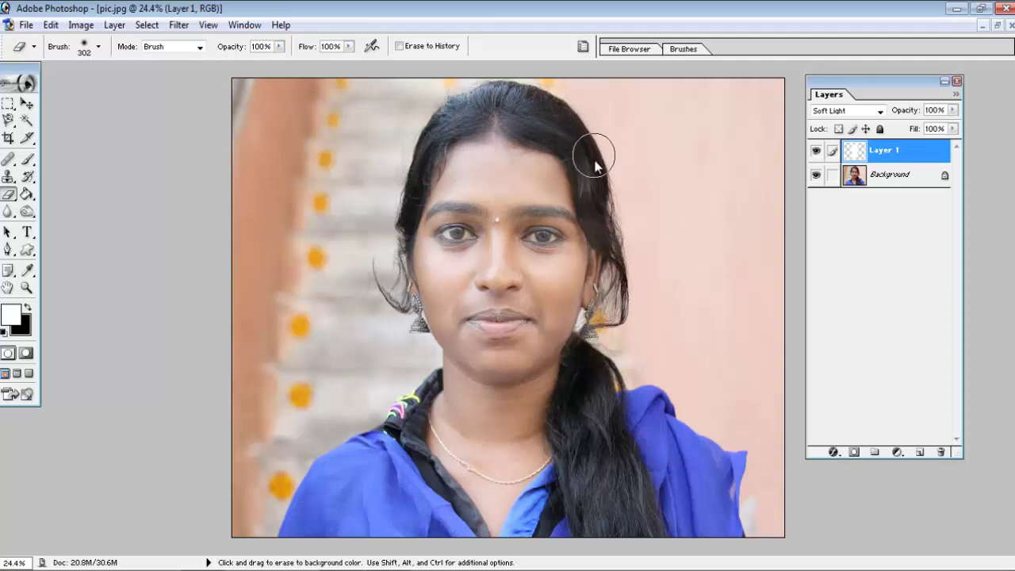
left_click_drag(611, 221, 625, 321)
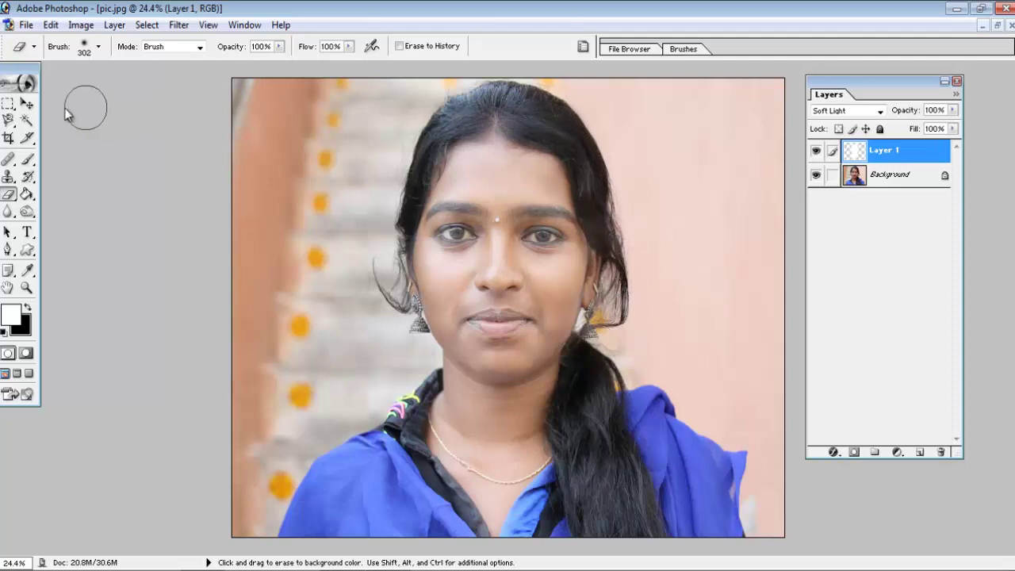
left_click(27, 103)
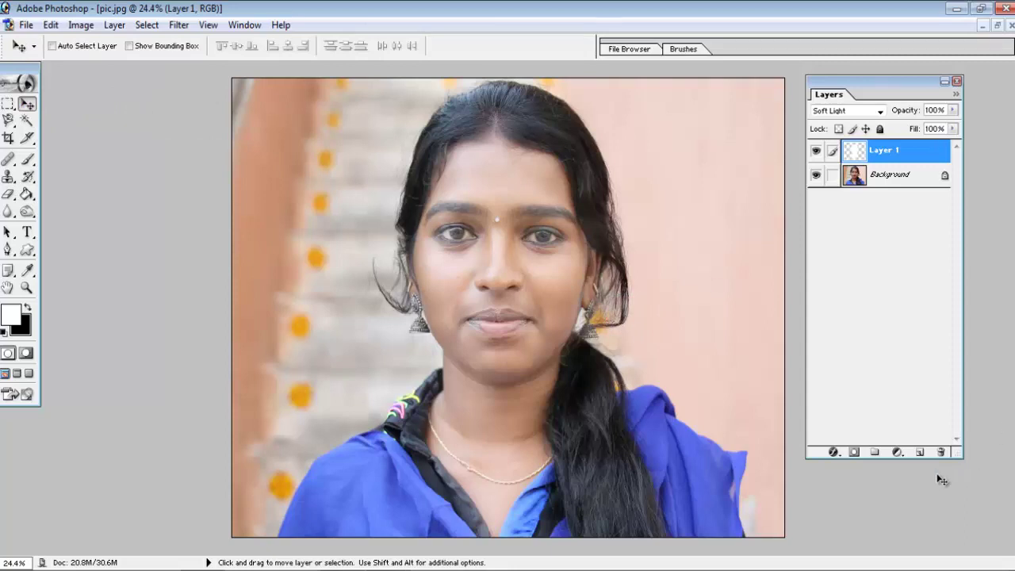
- Open the Create new fill or adjustment layer menu in the Layers palette
left_click(896, 452)
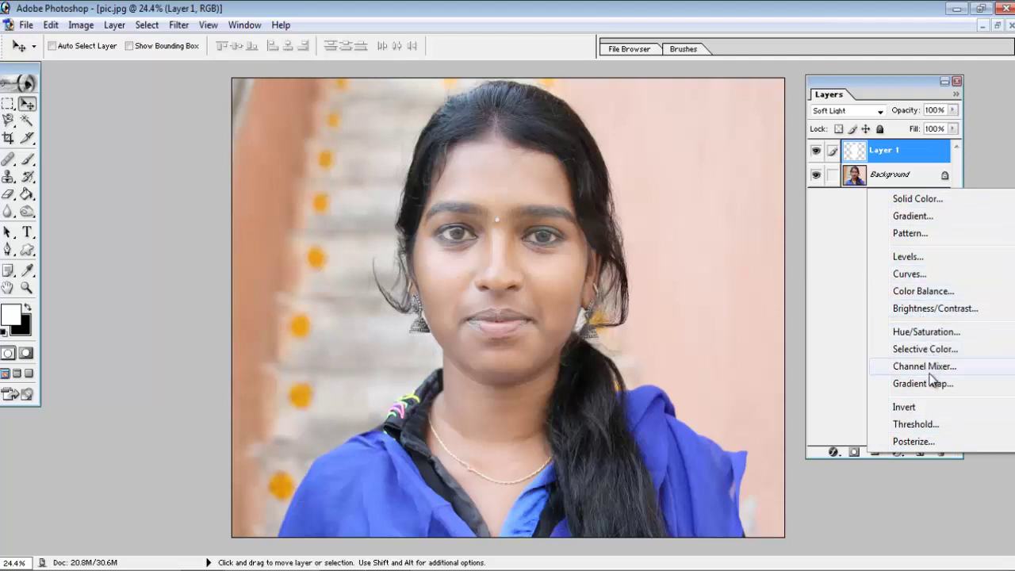
- Add a Selective Color layer for Whites, raising cyan, magenta, yellow and lowering black
left_click(924, 349)
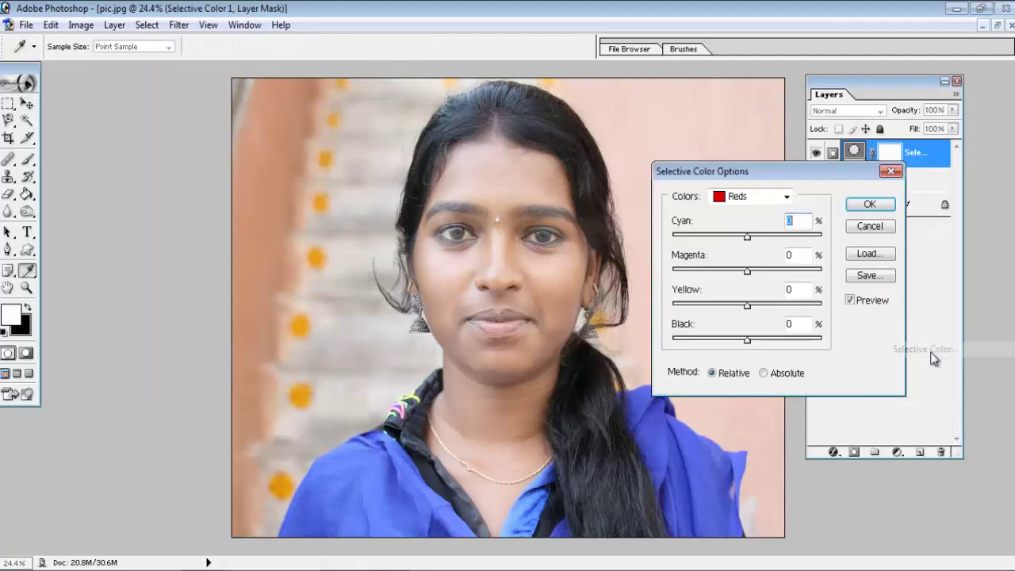
left_click(761, 205)
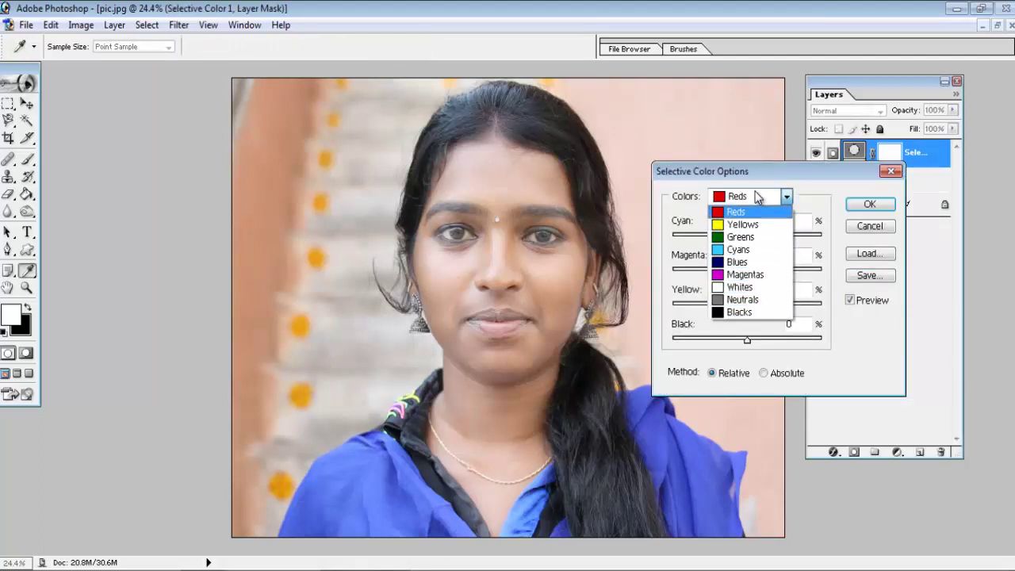
left_click(756, 290)
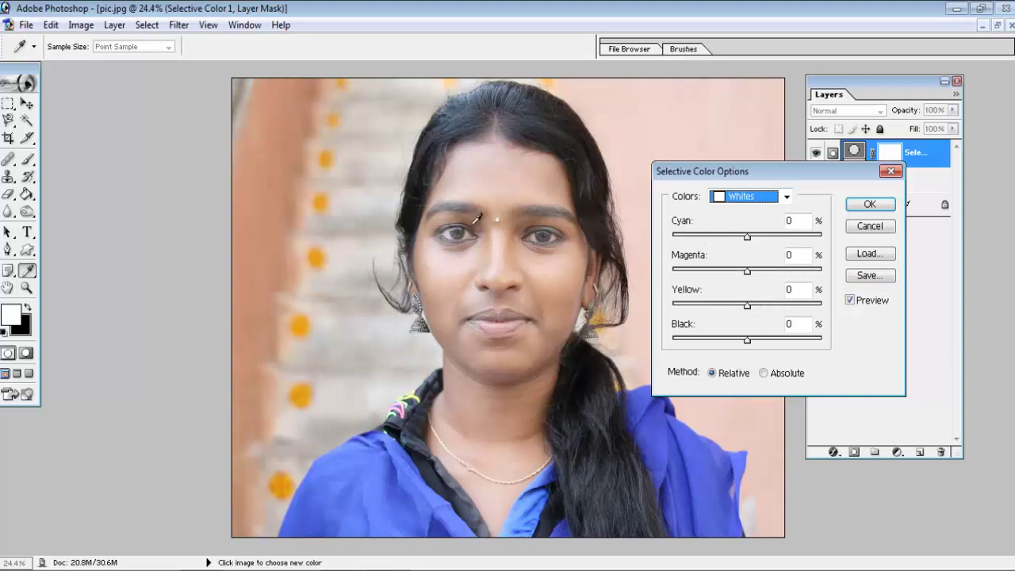
left_click_drag(749, 237, 824, 246)
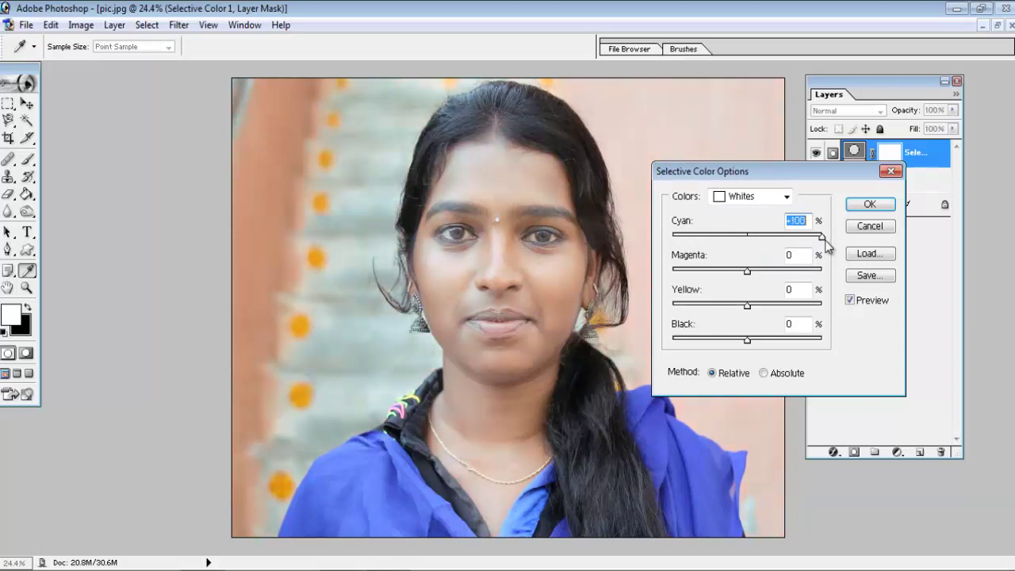
type("0")
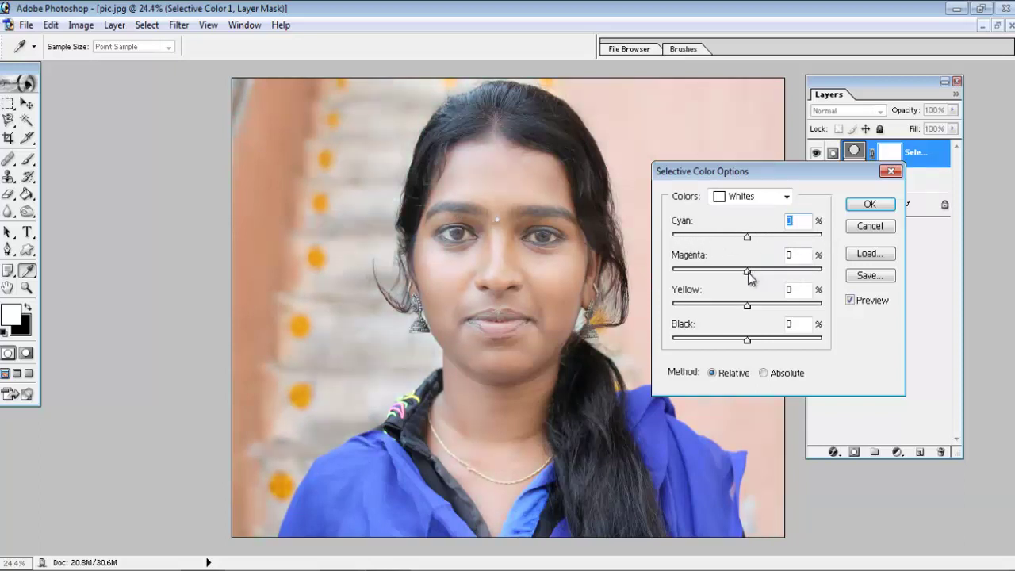
left_click_drag(747, 271, 799, 271)
type("0")
left_click_drag(747, 304, 780, 304)
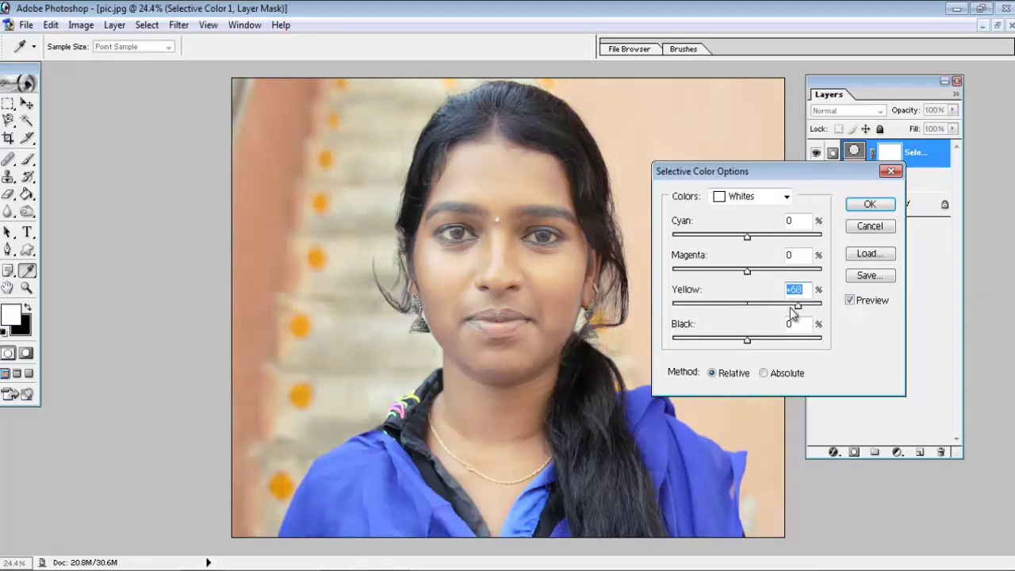
left_click_drag(802, 308, 822, 309)
key("ctrl+z")
mouse_move(750, 340)
left_mouse_down()
mouse_move(690, 344)
mouse_move(699, 340)
left_mouse_up()
key("ctrl+z")
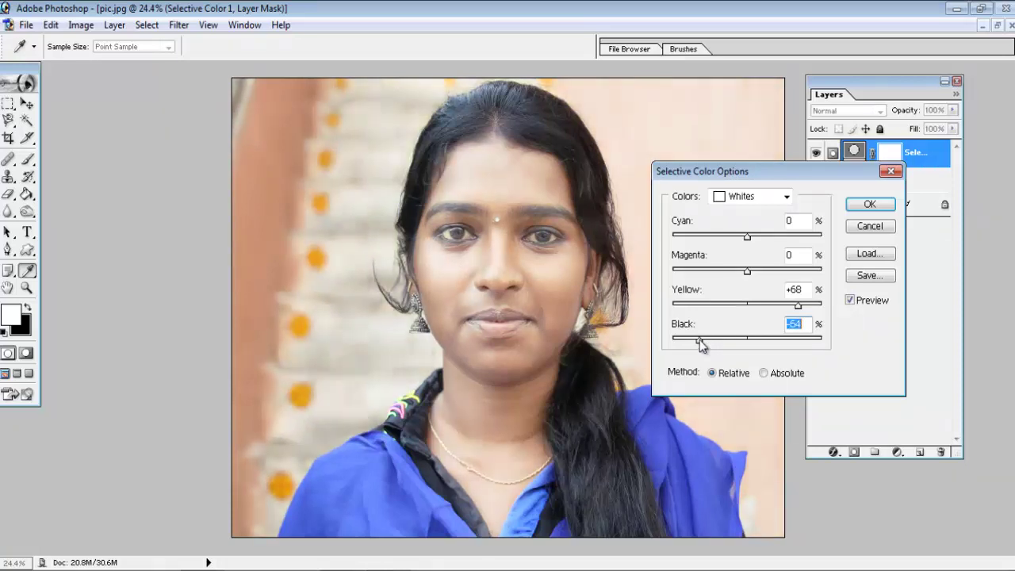
- Fine-tune Whites to Cyan, Magenta, Yellow +100 and Black −64, then confirm with OK
left_click_drag(748, 240, 673, 238)
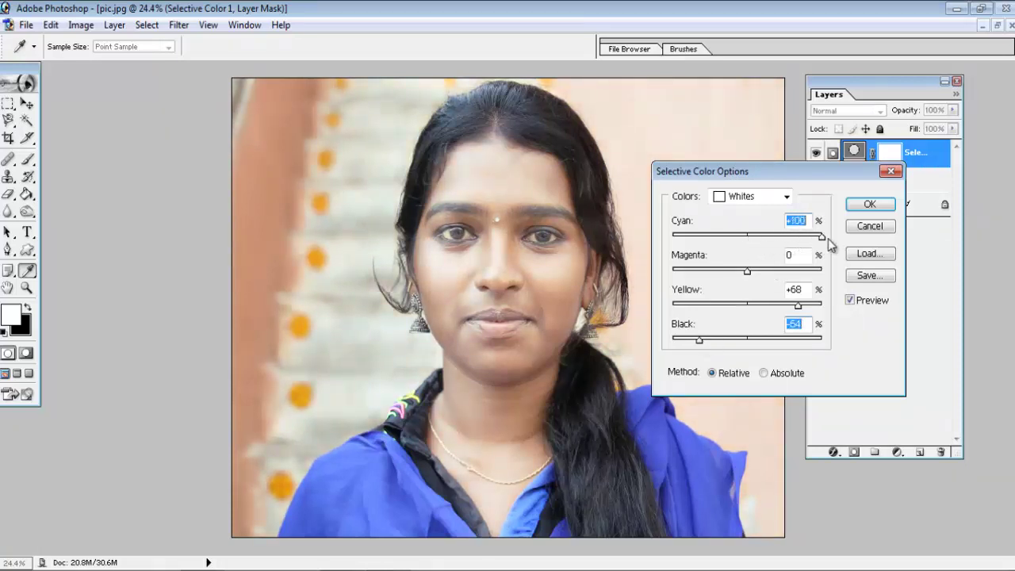
key("ctrl+z")
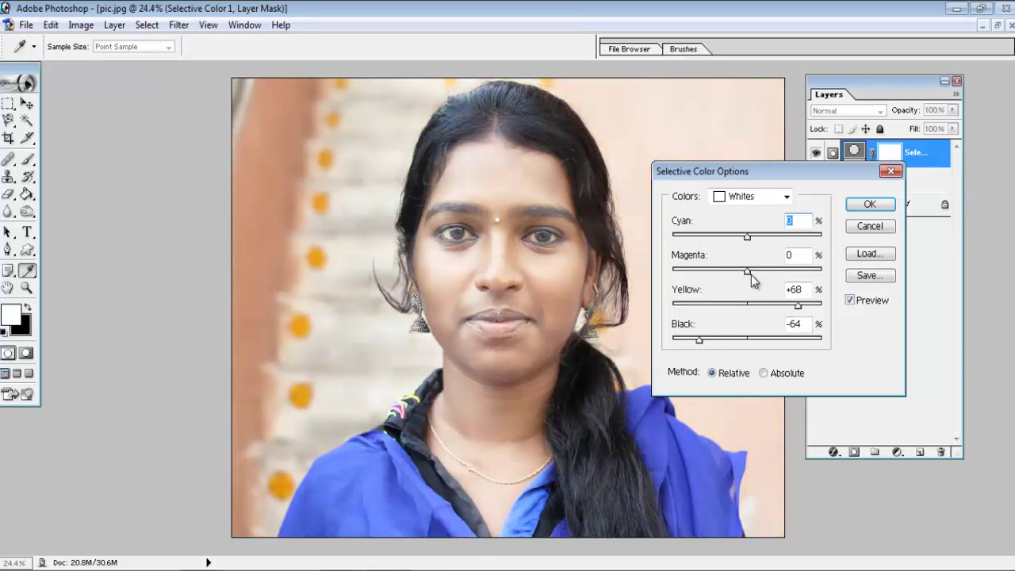
mouse_move(751, 274)
left_mouse_down()
mouse_move(805, 274)
mouse_move(693, 276)
mouse_move(847, 274)
left_mouse_up()
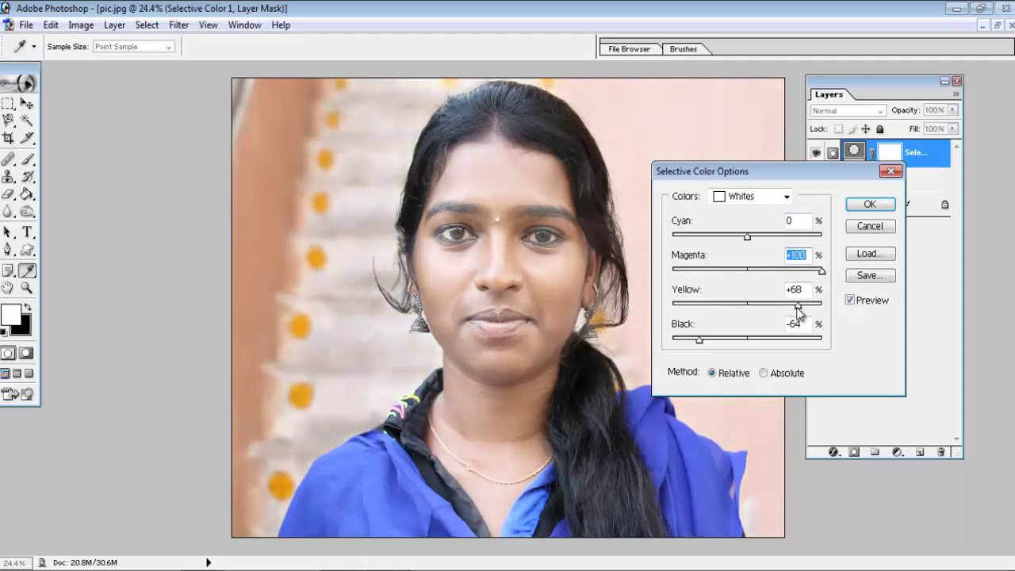
mouse_move(797, 307)
left_mouse_down()
mouse_move(826, 314)
mouse_move(689, 302)
mouse_move(827, 305)
left_mouse_up()
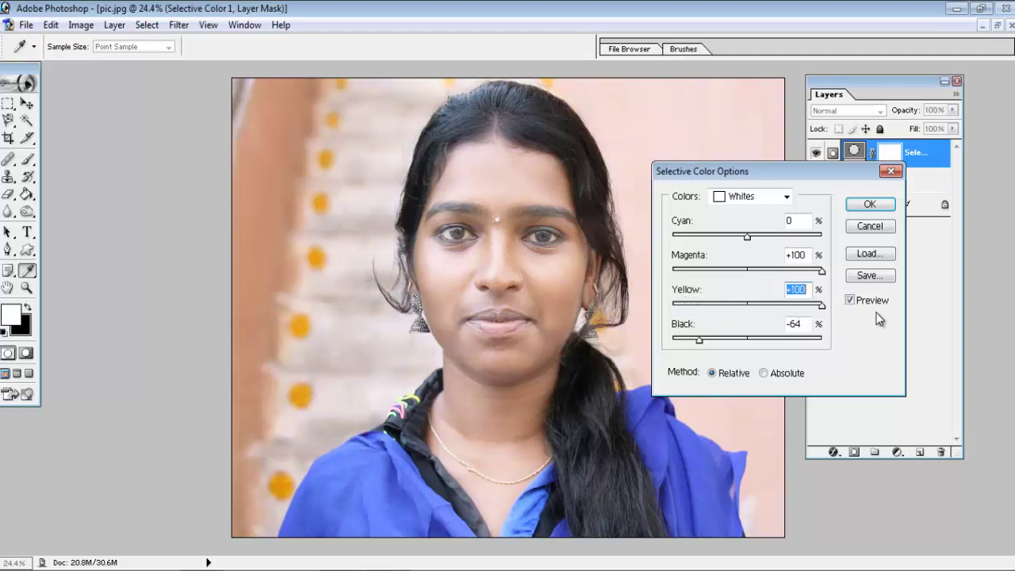
mouse_move(748, 240)
left_mouse_down()
mouse_move(781, 244)
mouse_move(681, 241)
mouse_move(821, 236)
left_mouse_up()
left_click(737, 236)
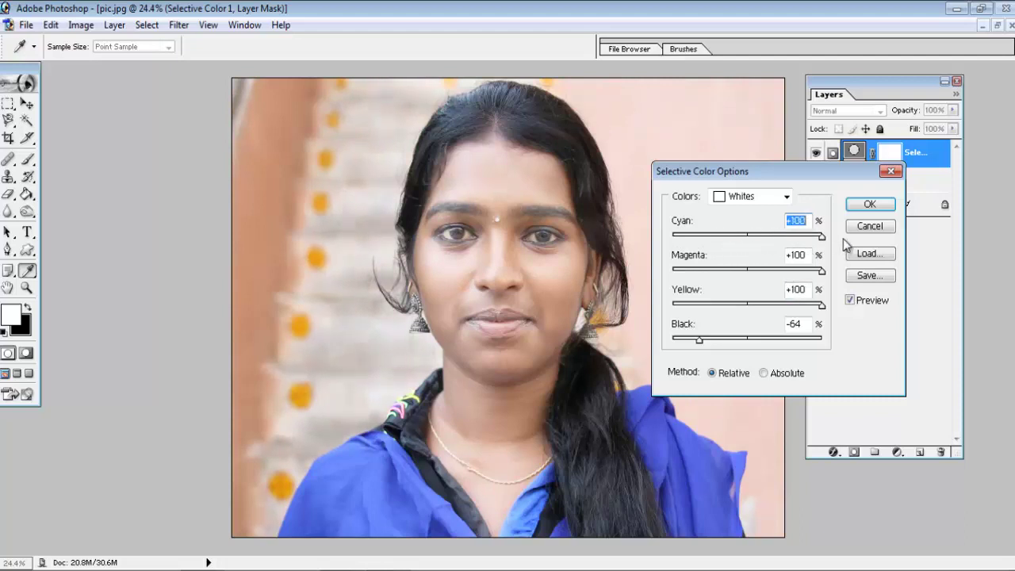
left_click(787, 197)
left_click(787, 196)
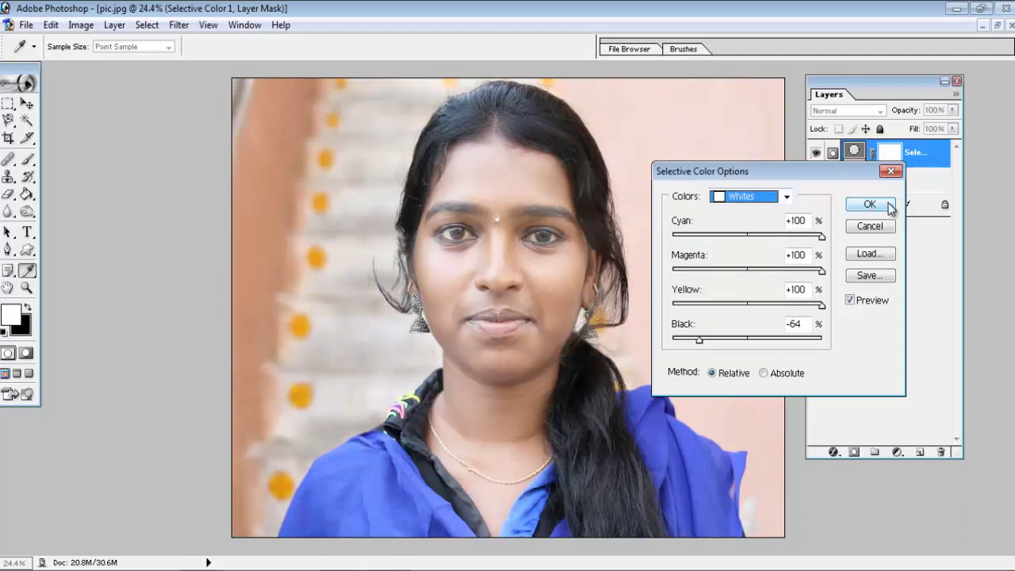
left_click(886, 205)
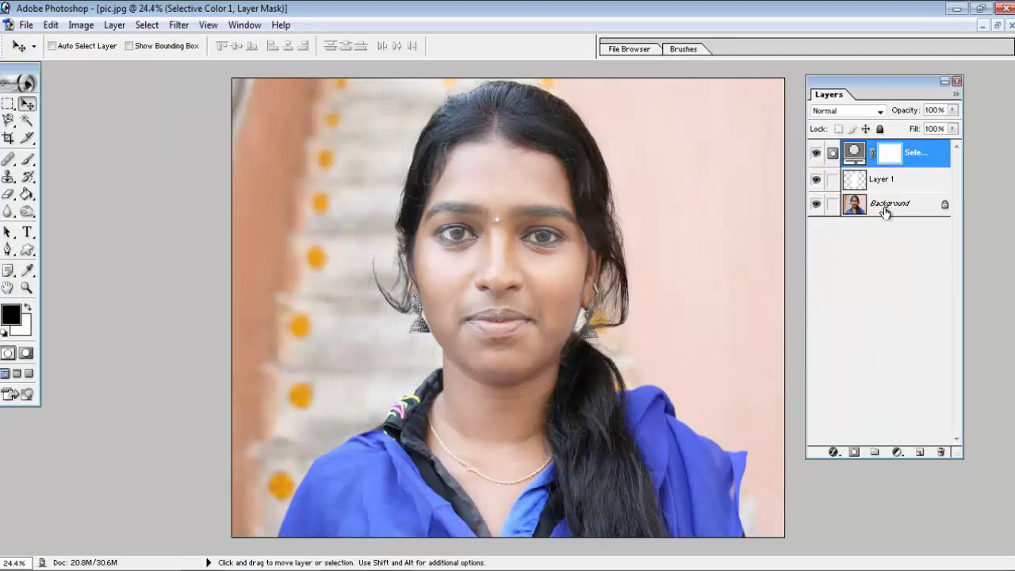
- Add a second Selective Color adjustment layer and adjust the Reds' cyan and magenta
left_click(896, 453)
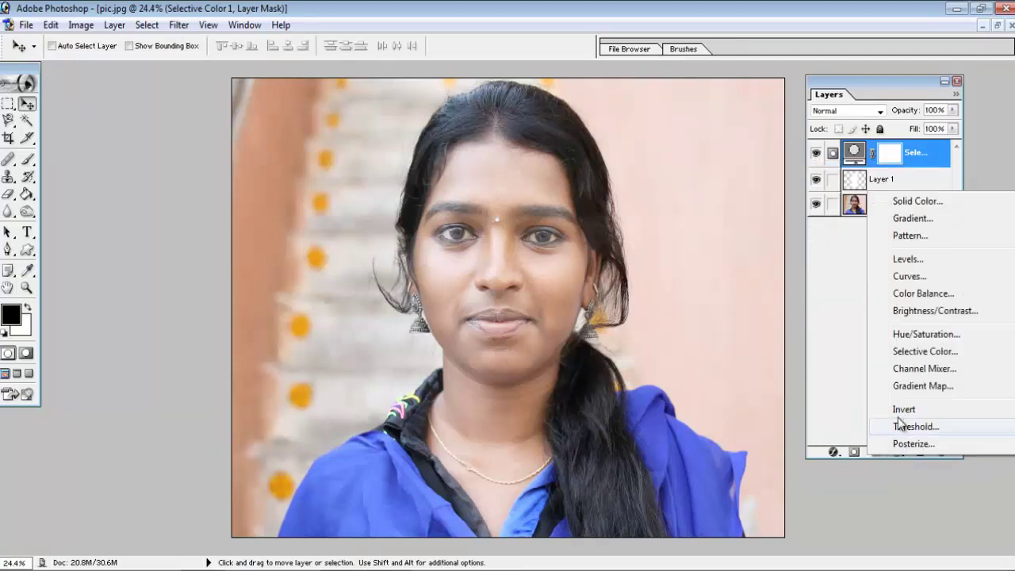
left_click(913, 355)
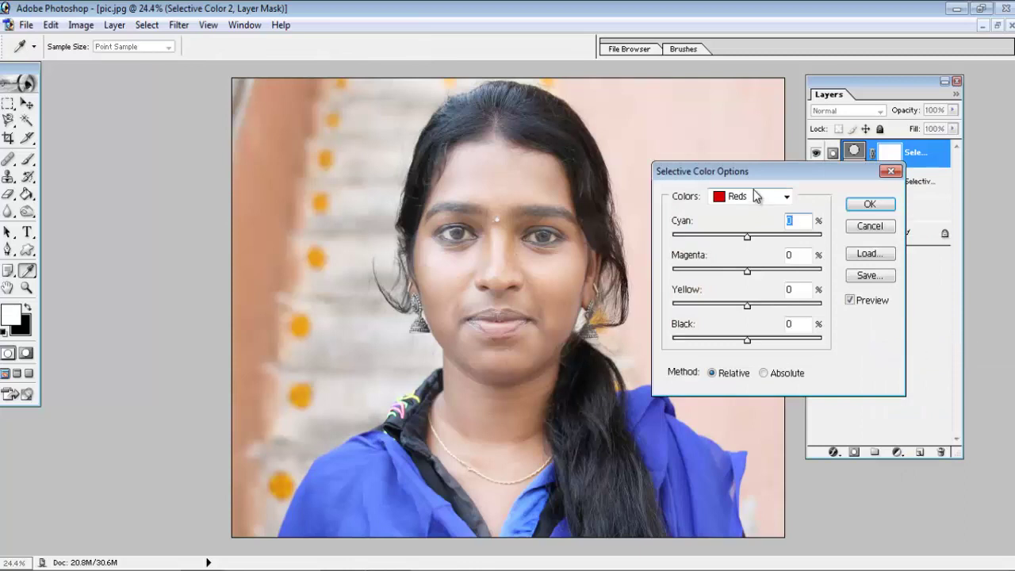
left_click_drag(747, 236, 804, 235)
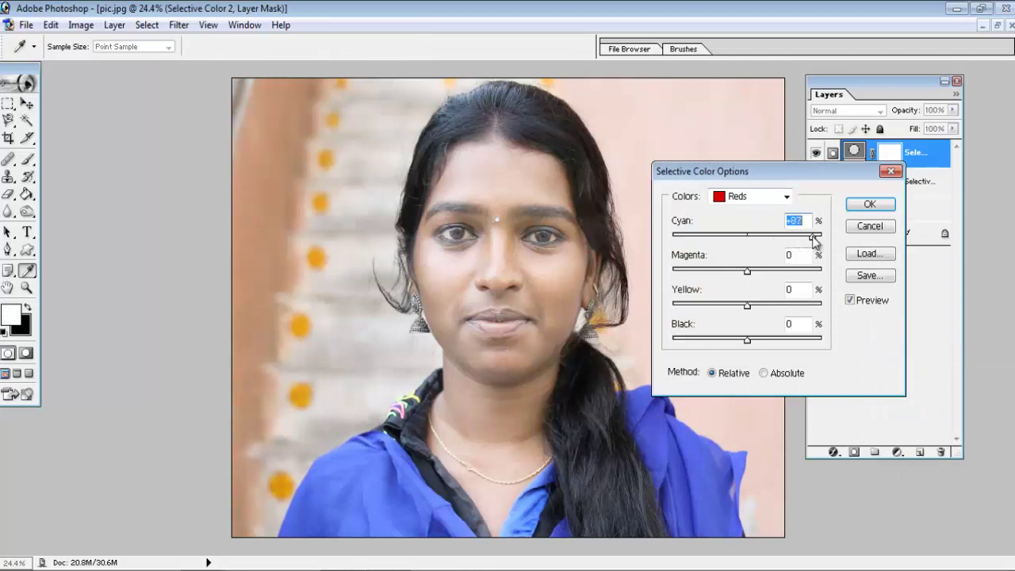
type("0")
left_click_drag(748, 272, 805, 277)
type("0")
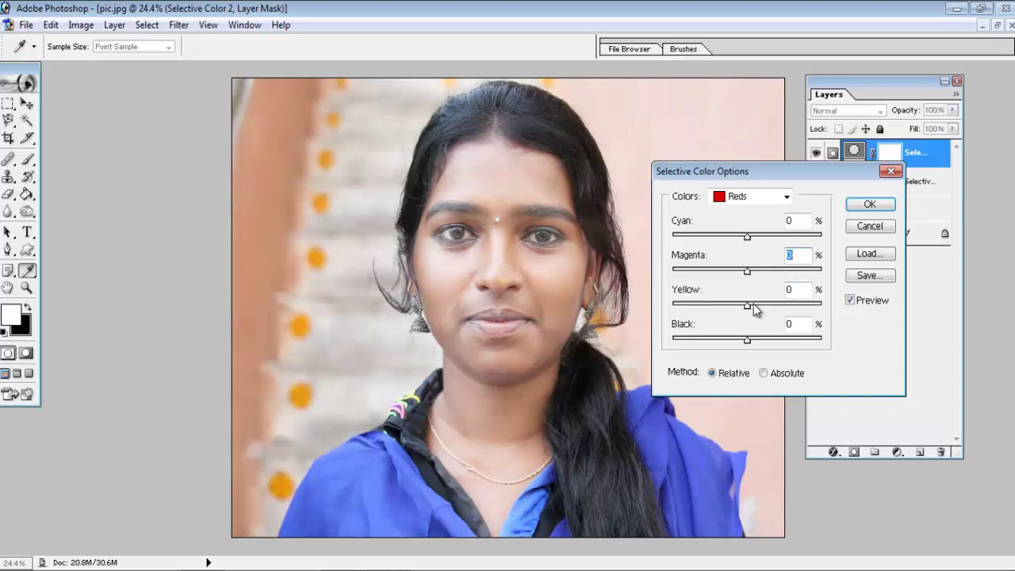
- Set the Reds to Yellow +100, Magenta −13 and Cyan −70
left_click_drag(747, 305, 821, 306)
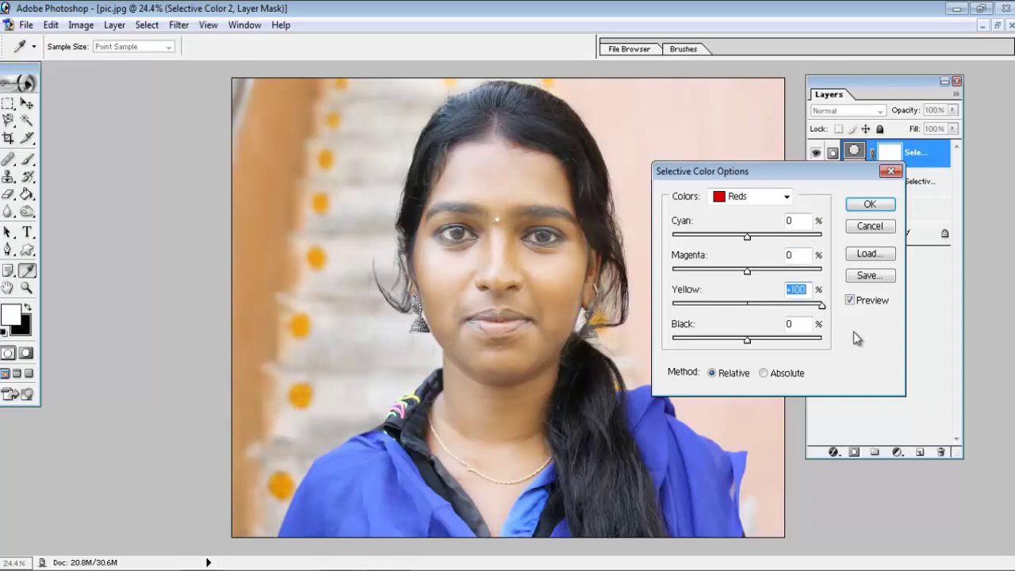
type("0")
left_click_drag(746, 339, 806, 339)
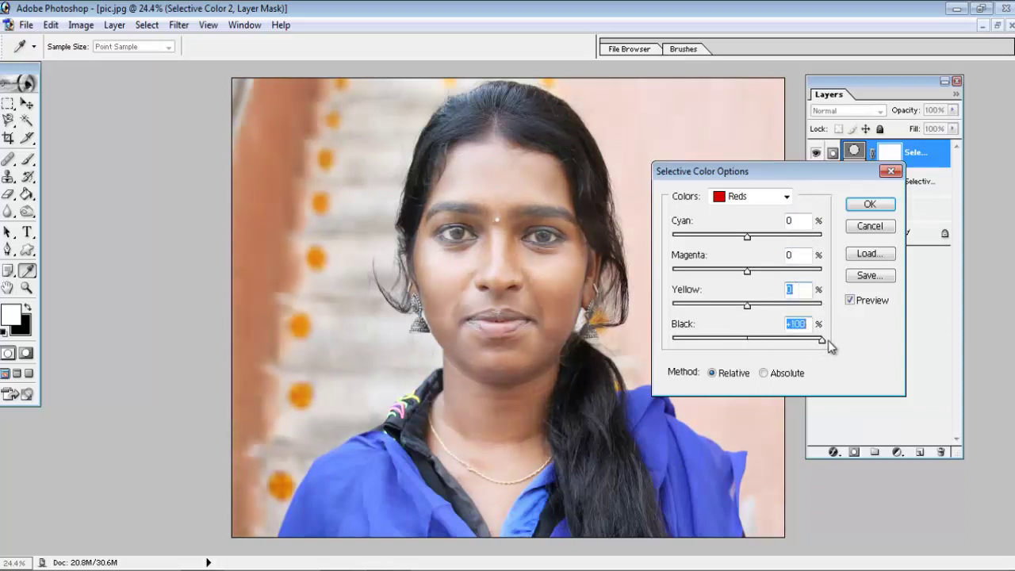
type("0")
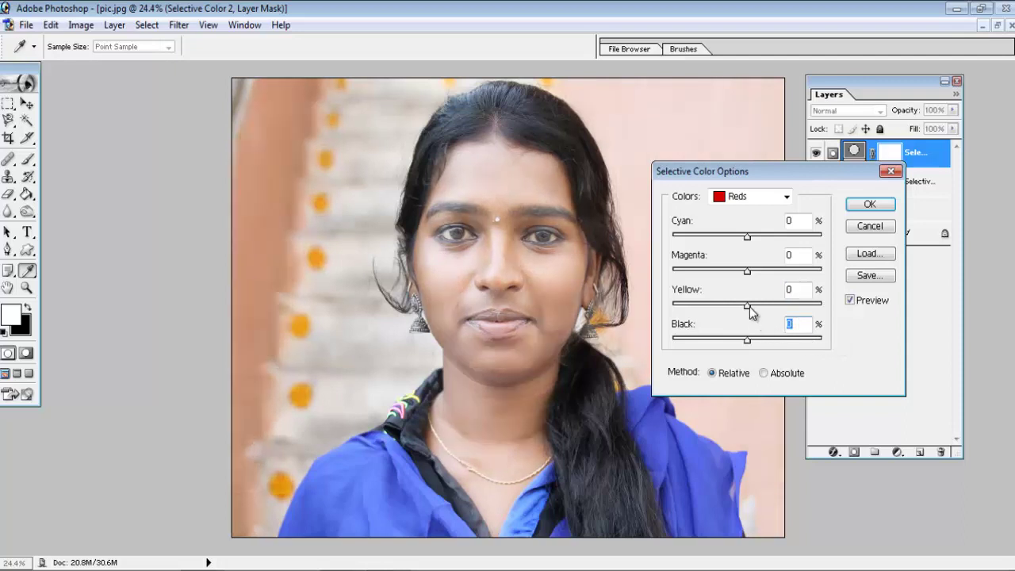
left_click_drag(749, 307, 832, 309)
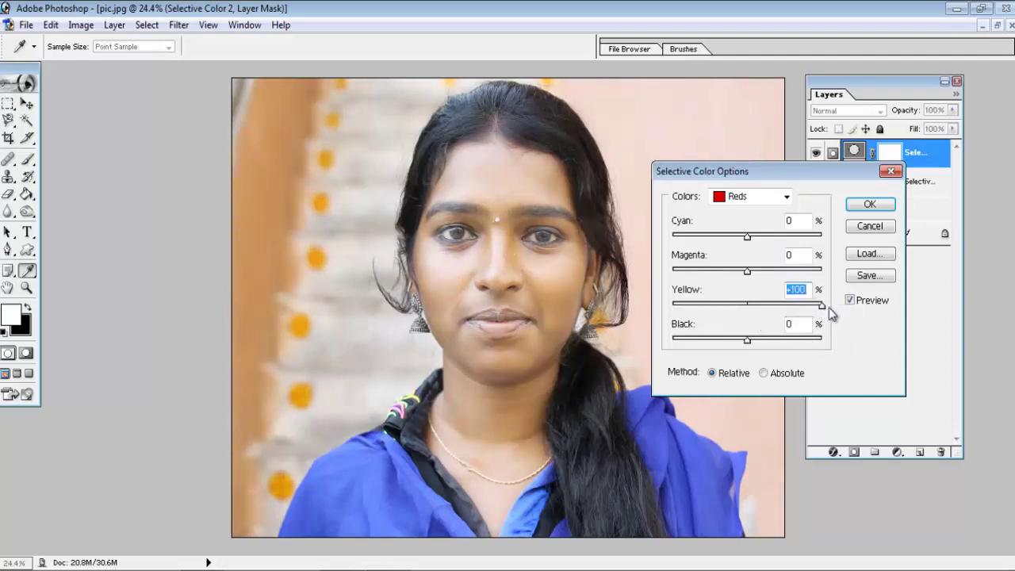
mouse_move(756, 272)
left_mouse_down()
mouse_move(810, 272)
mouse_move(710, 274)
mouse_move(740, 275)
left_mouse_up()
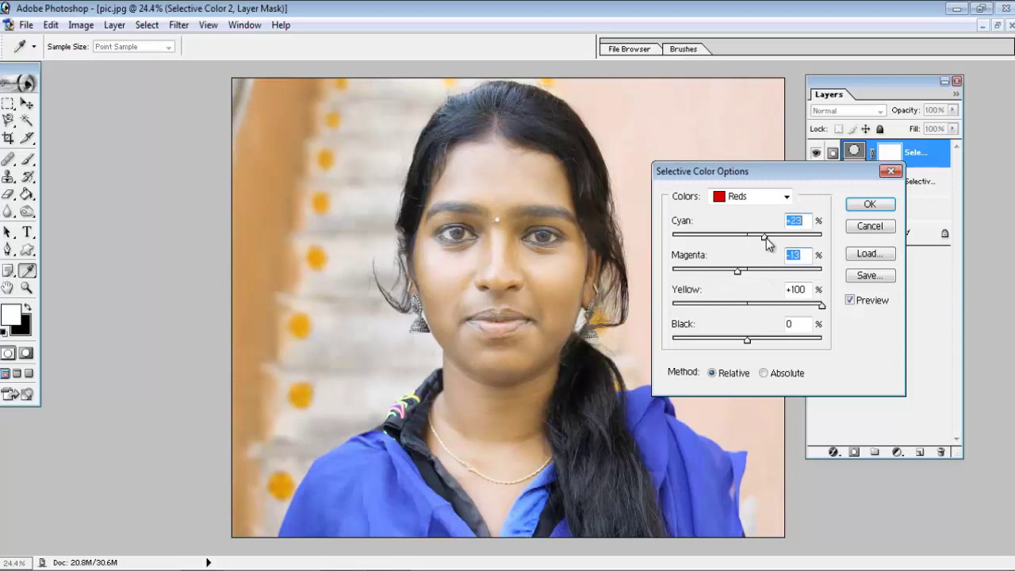
left_click_drag(763, 237, 690, 242)
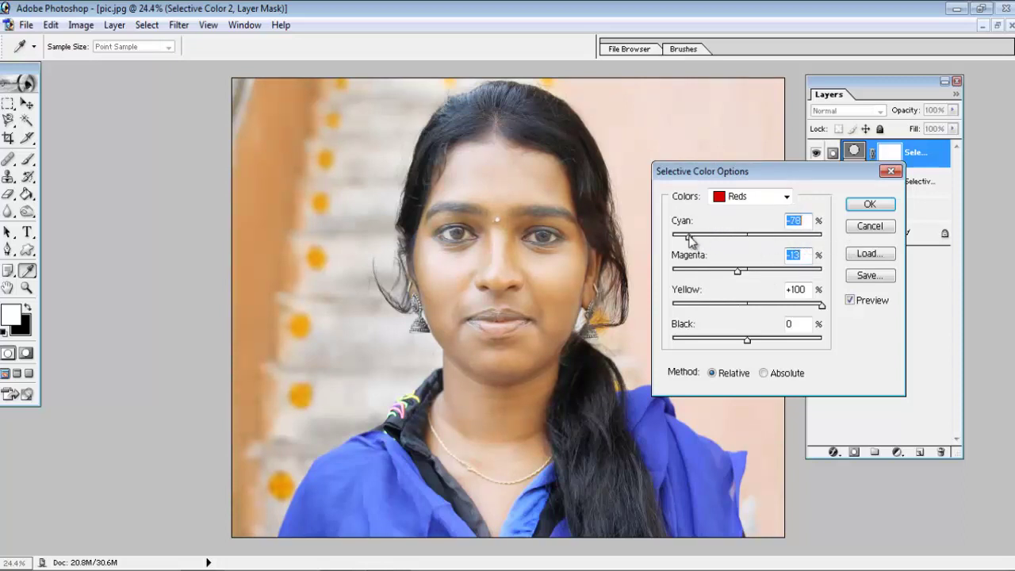
left_click(872, 204)
key("ctrl+minus")
key("ctrl+plus")
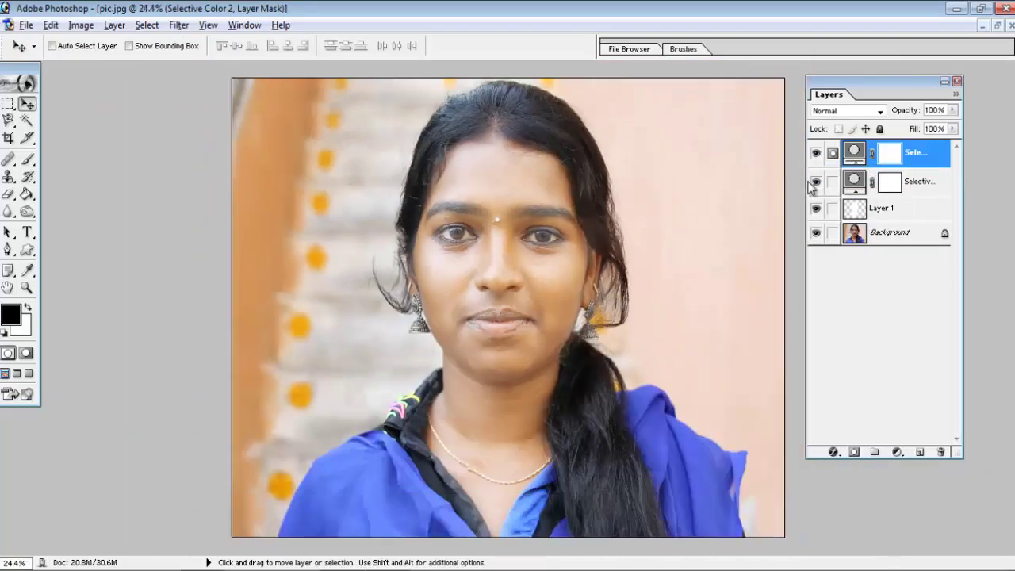
mouse_move(815, 153)
left_mouse_down()
mouse_move(819, 208)
mouse_move(818, 152)
left_mouse_up()
scroll(526, 241, "down", 1)
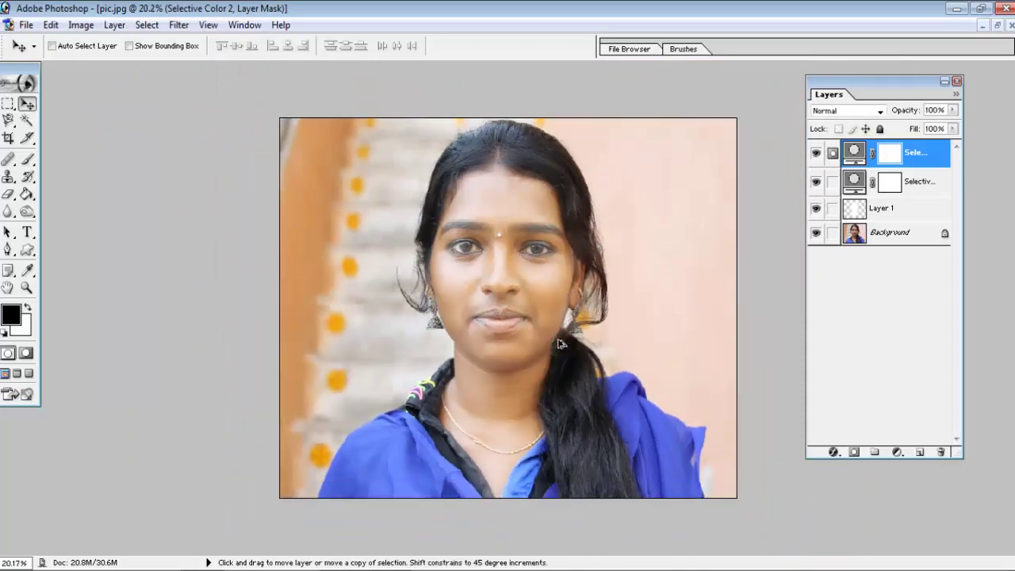
scroll(526, 241, "up", 2)
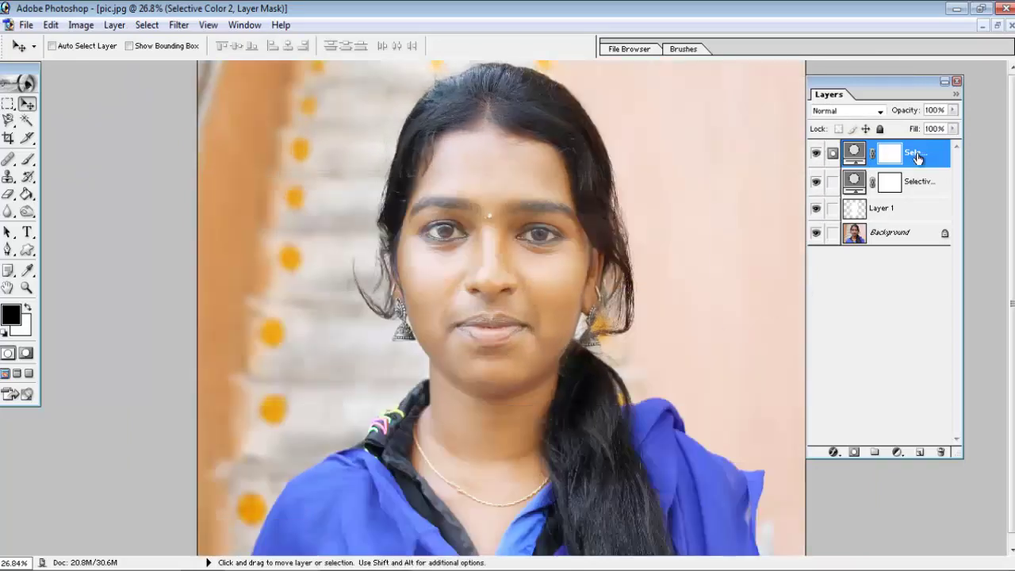
scroll(853, 267, "down", 2)
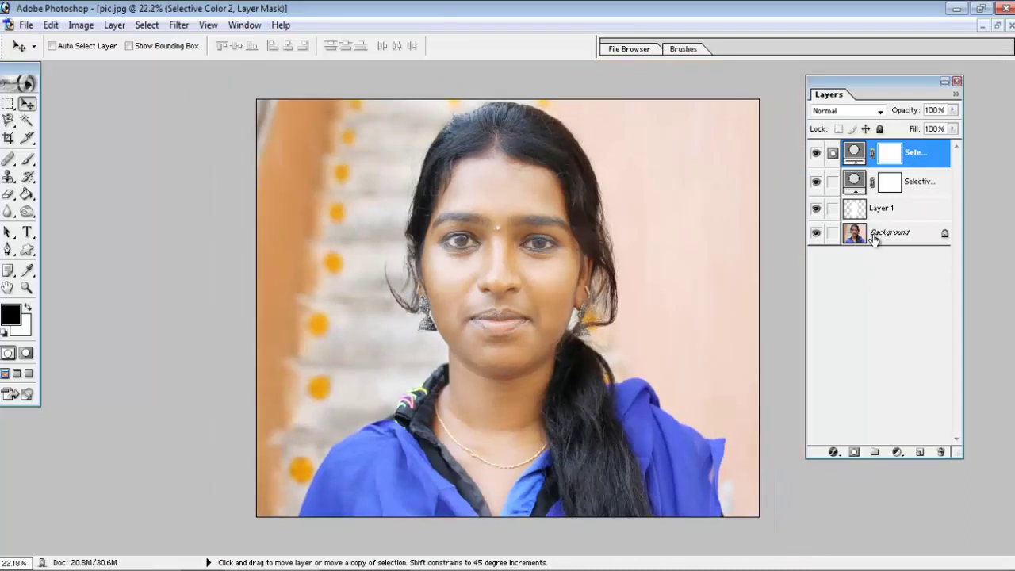
scroll(878, 236, "up", 1)
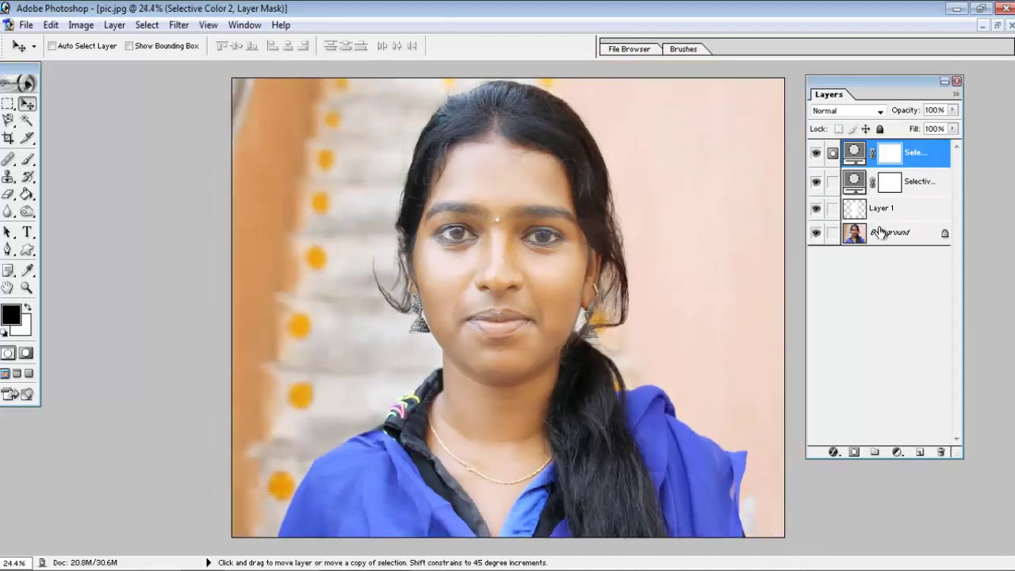
left_click(915, 157)
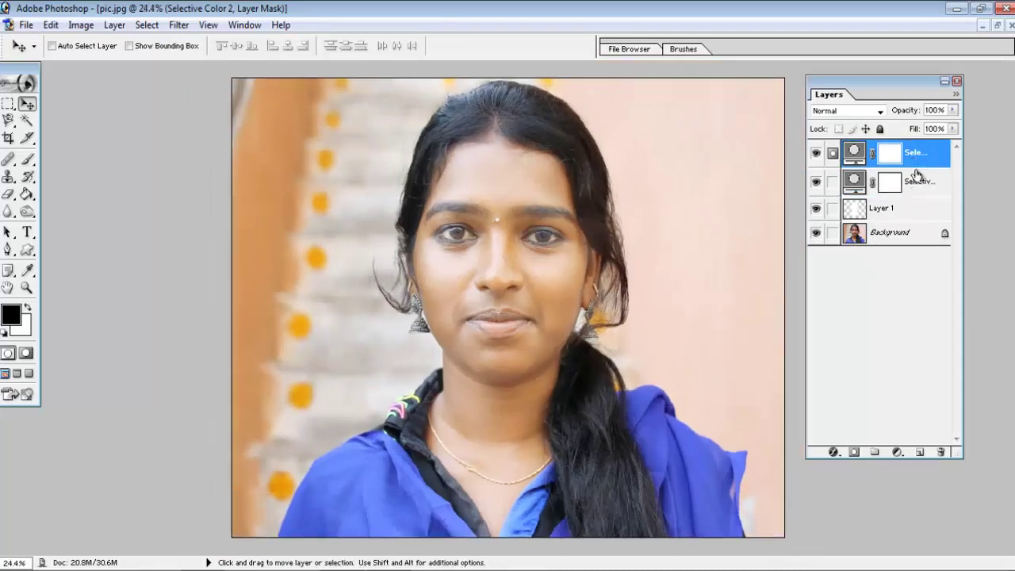
left_click(916, 180)
left_click(919, 157, "ctrl")
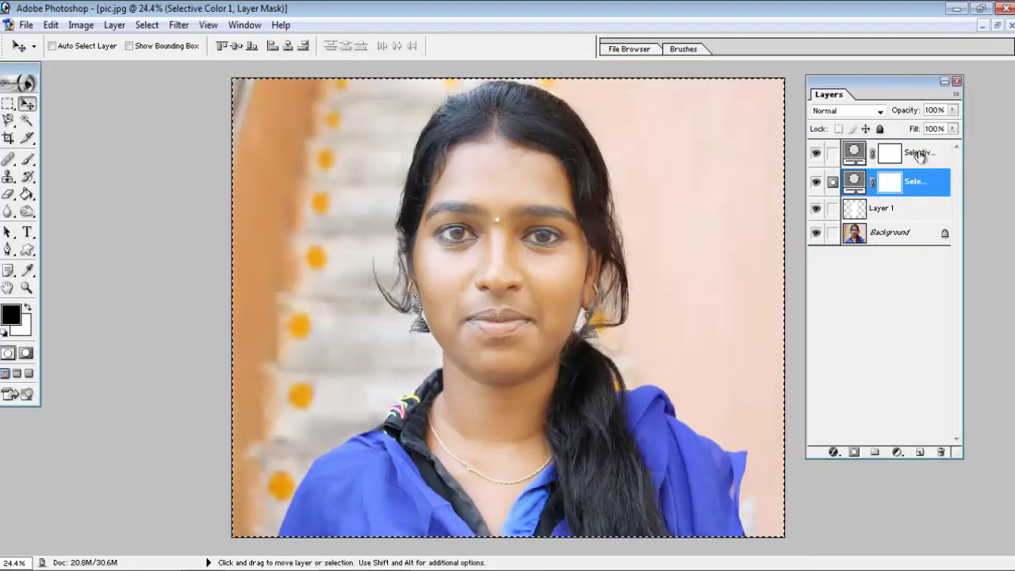
left_click(920, 157)
key("ctrl+d")
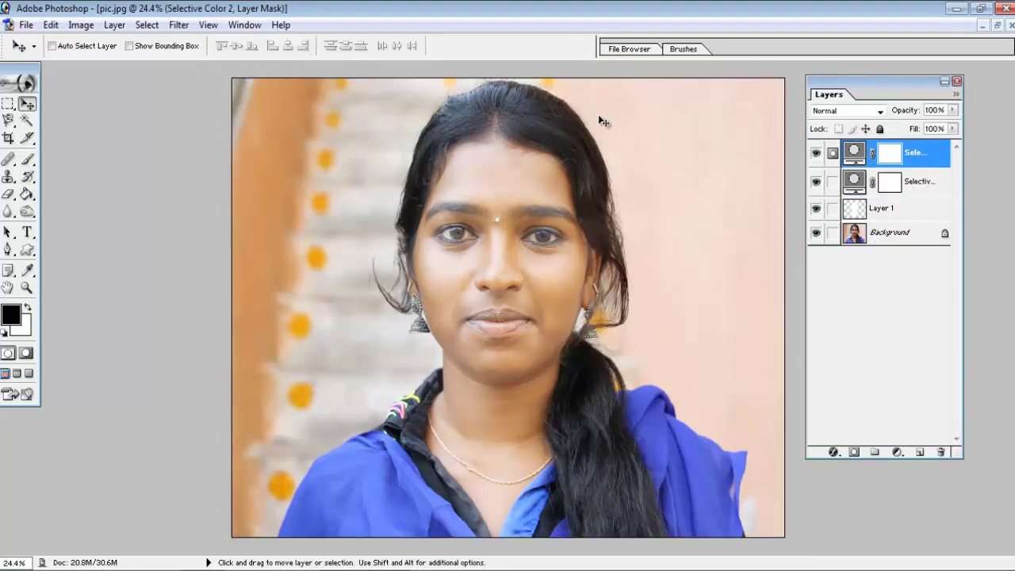
right_click(920, 161)
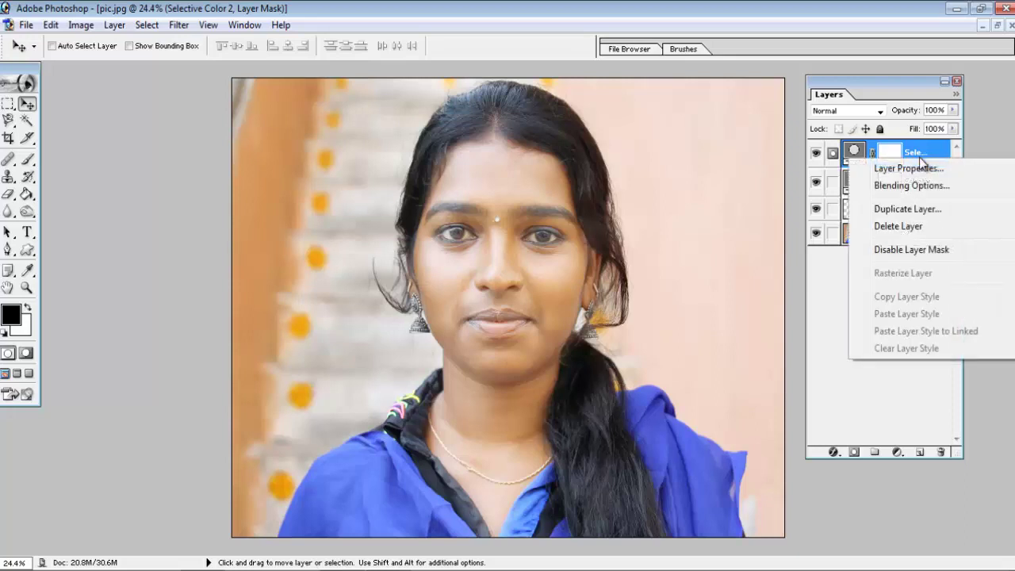
left_click(929, 250)
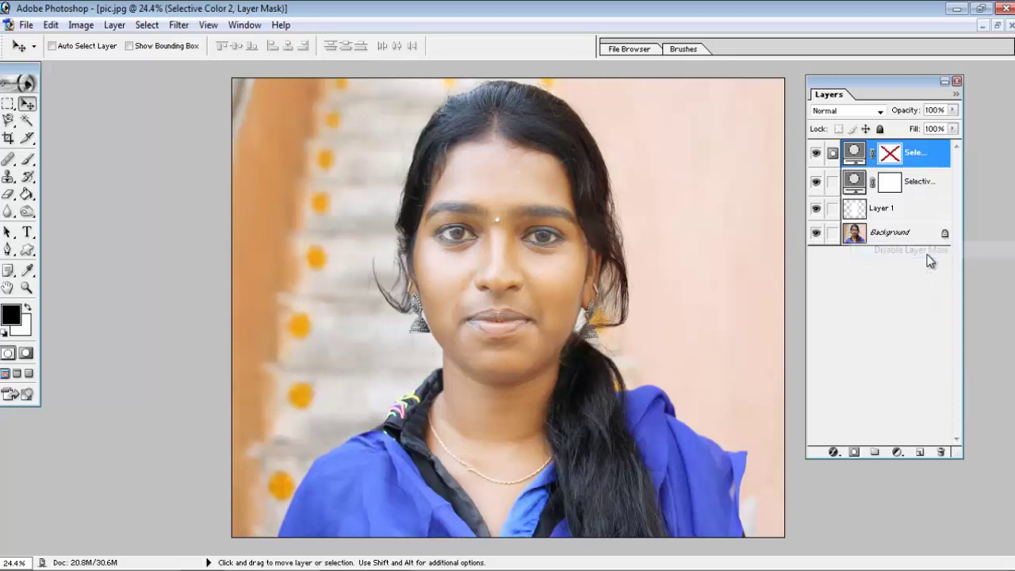
key("ctrl+z")
left_click(919, 191)
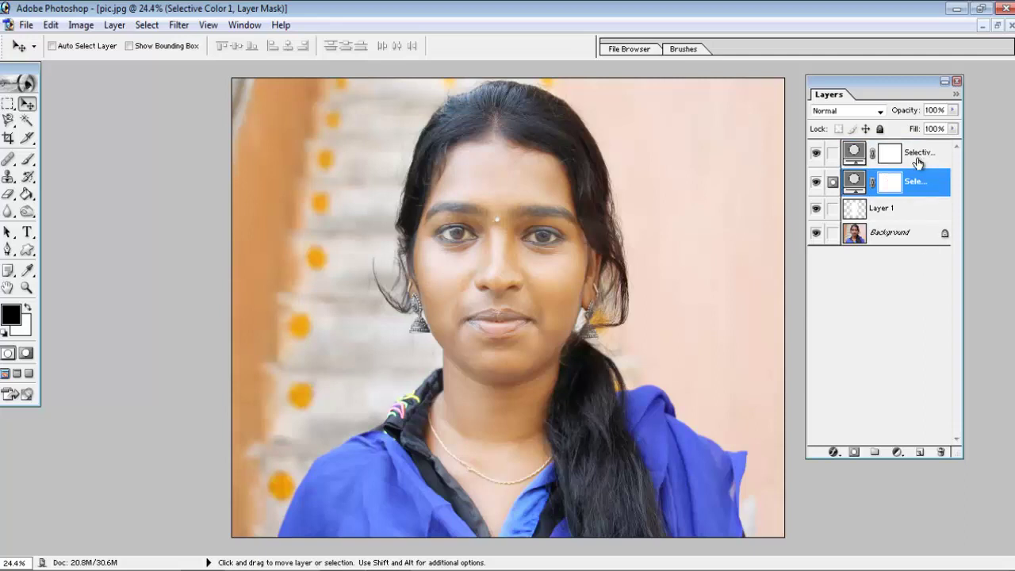
left_click(917, 156)
key("ctrl+minus")
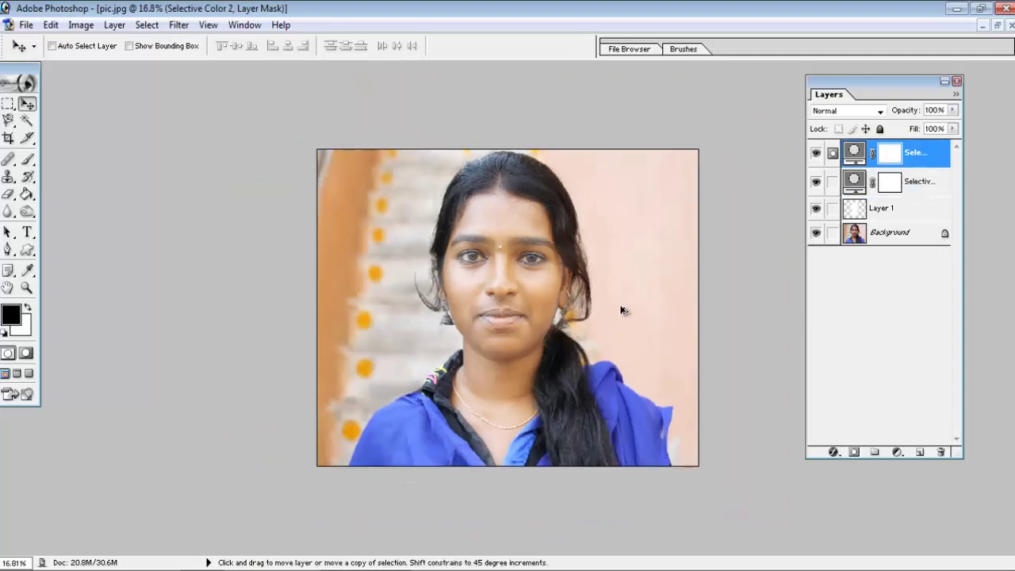
key("ctrl+0")
- Add a trial Brightness/Contrast adjustment layer above Layer 1
left_click(880, 218)
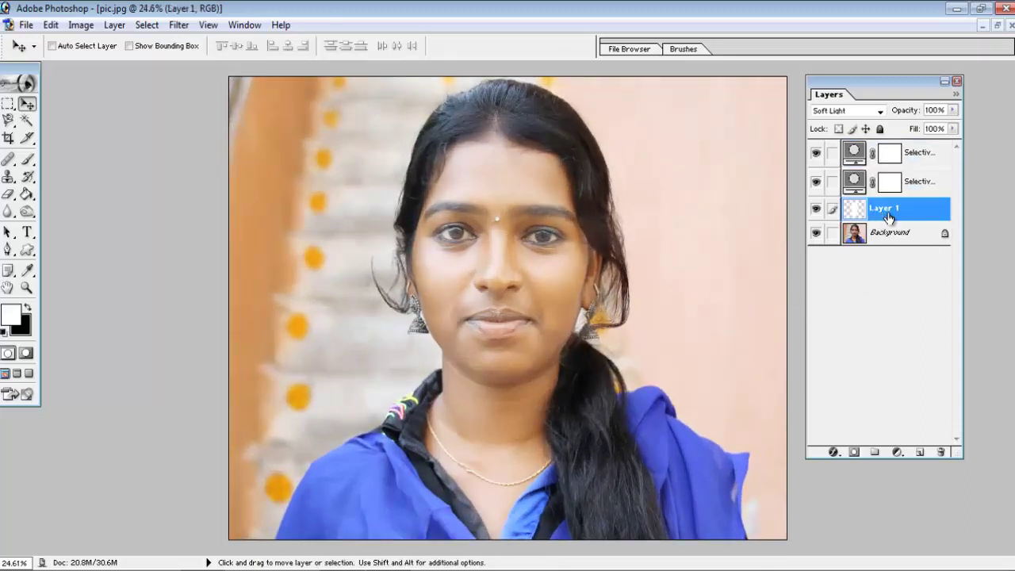
left_click(894, 237)
left_click(894, 220)
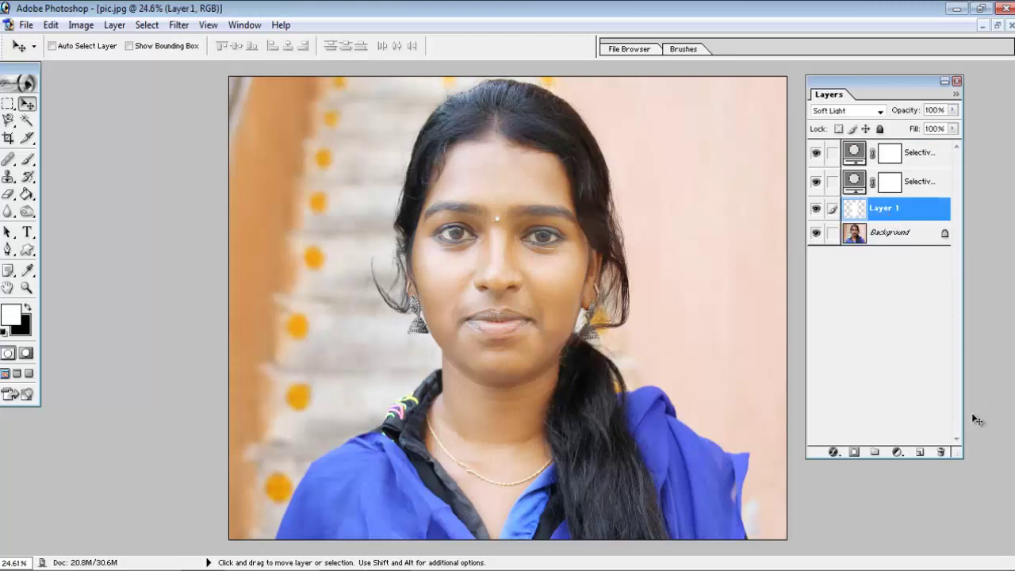
left_click(899, 452)
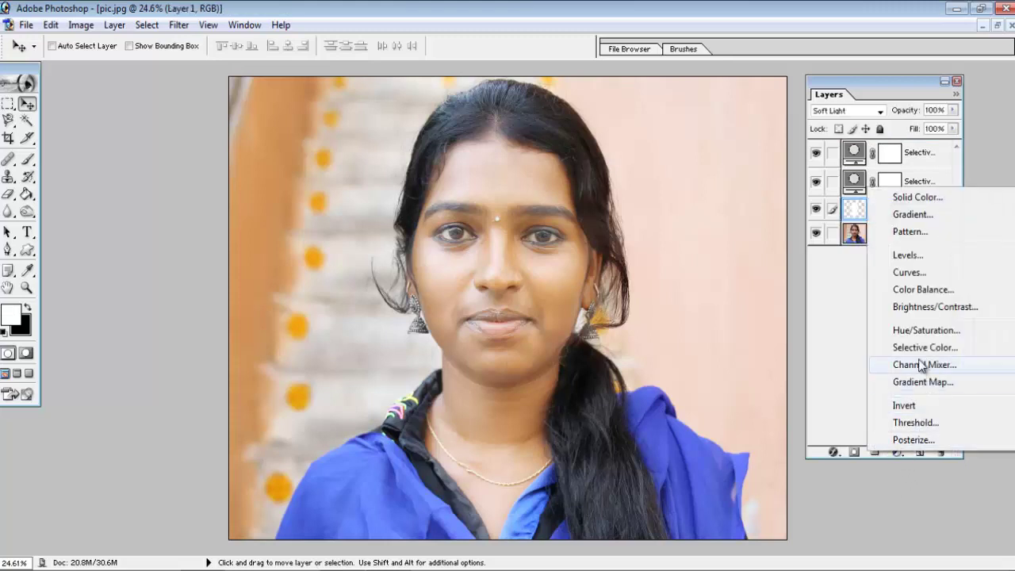
left_click(926, 308)
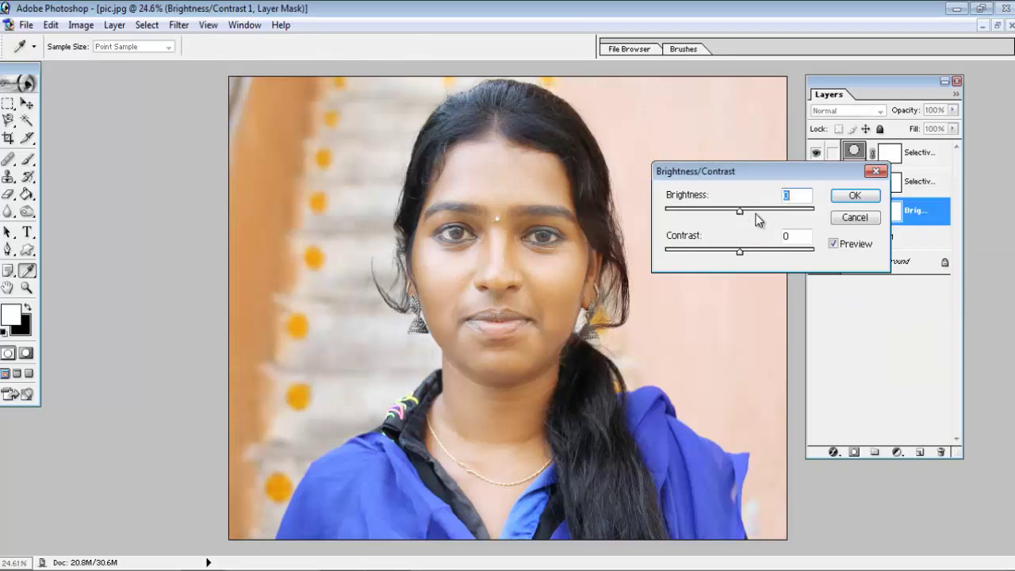
- Test brightness and contrast (-48) settings, then discard the Brightness/Contrast layer
mouse_move(755, 211)
left_mouse_down()
mouse_move(785, 209)
mouse_move(739, 211)
left_mouse_up()
mouse_move(740, 250)
left_mouse_down()
mouse_move(705, 252)
mouse_move(793, 252)
left_mouse_up()
left_click(854, 195)
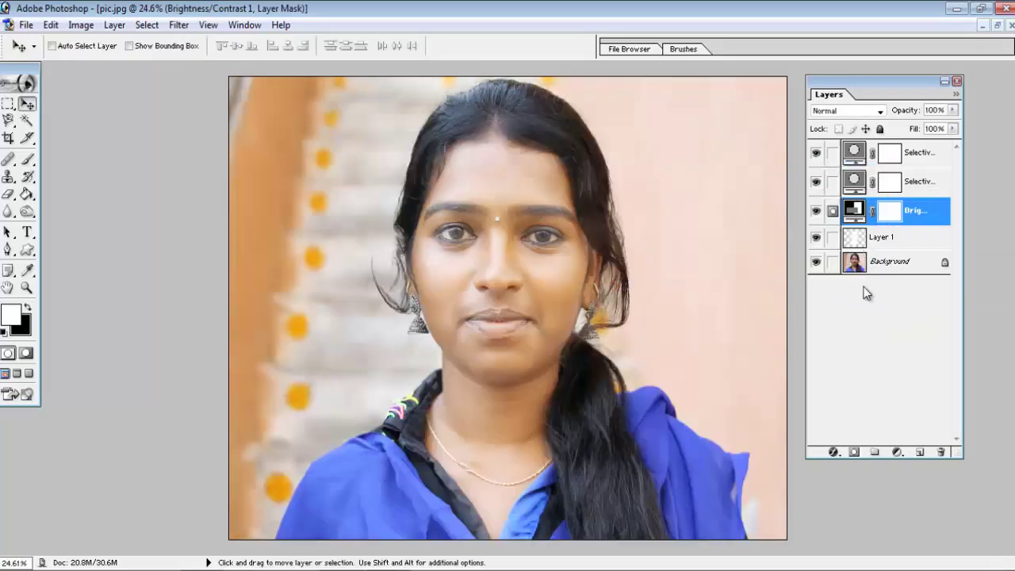
key("ctrl+z")
left_click(898, 451)
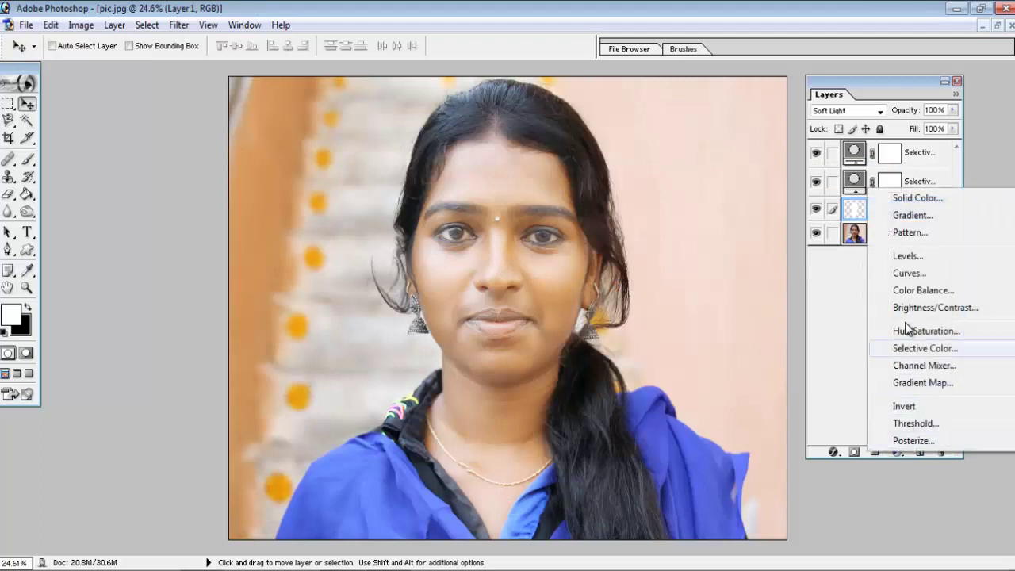
- Add a Levels adjustment layer and trial black and white input and output levels
left_click(907, 255)
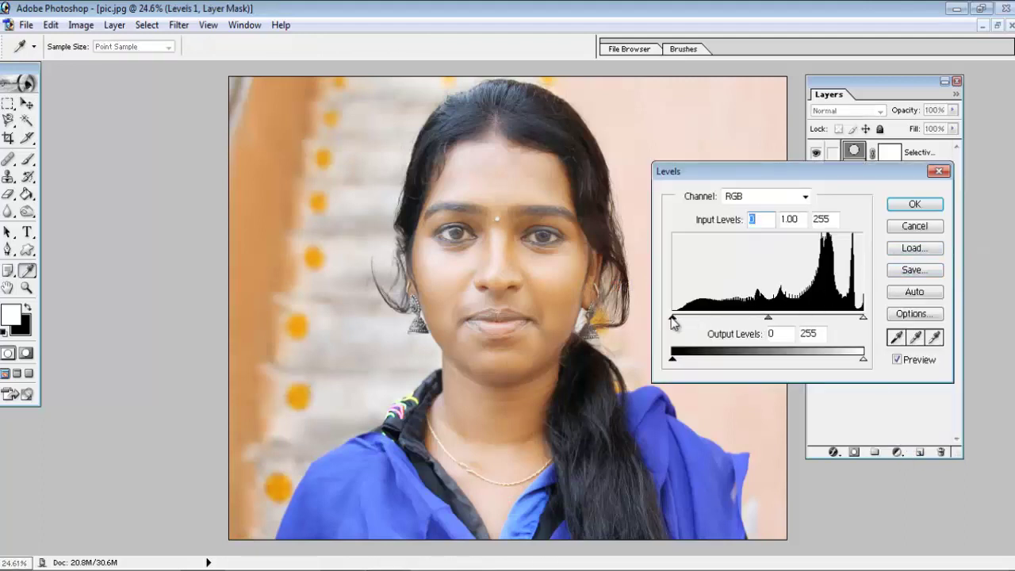
left_click_drag(673, 318, 709, 318)
key("ctrl+z")
left_click_drag(862, 318, 842, 318)
key("ctrl+z")
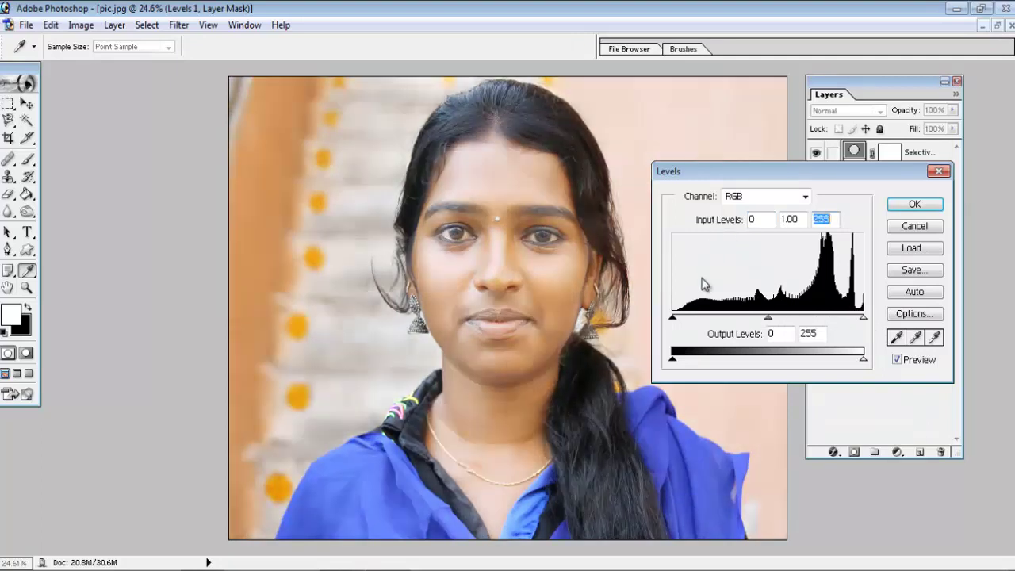
left_click_drag(673, 359, 698, 359)
key("ctrl+z")
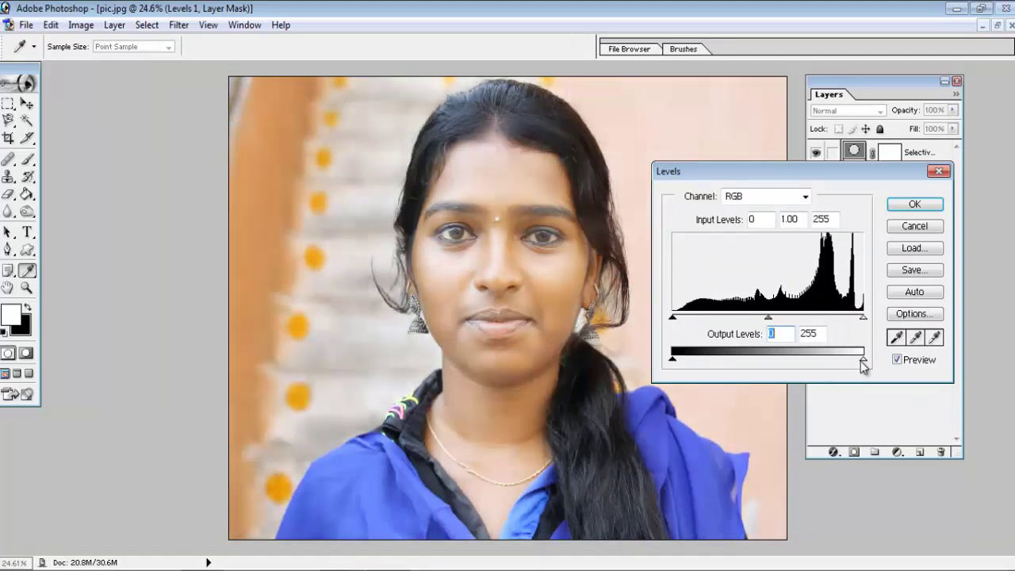
- Settle the Levels input levels at 27, 1.00 and 249 and apply them
left_click_drag(862, 359, 836, 361)
key("ctrl+z")
left_click_drag(673, 318, 692, 318)
key("ctrl+z")
key("ctrl+z")
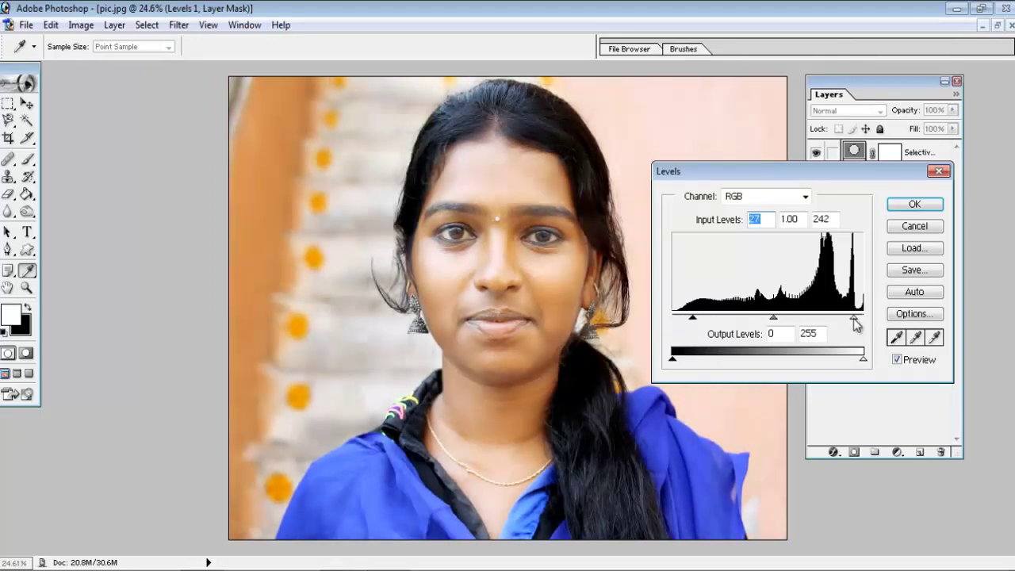
mouse_move(856, 323)
left_mouse_down()
mouse_move(847, 318)
mouse_move(859, 324)
left_mouse_up()
left_click(913, 204)
- Fit the image on screen and toggle the upper adjustment layers to compare
key("v")
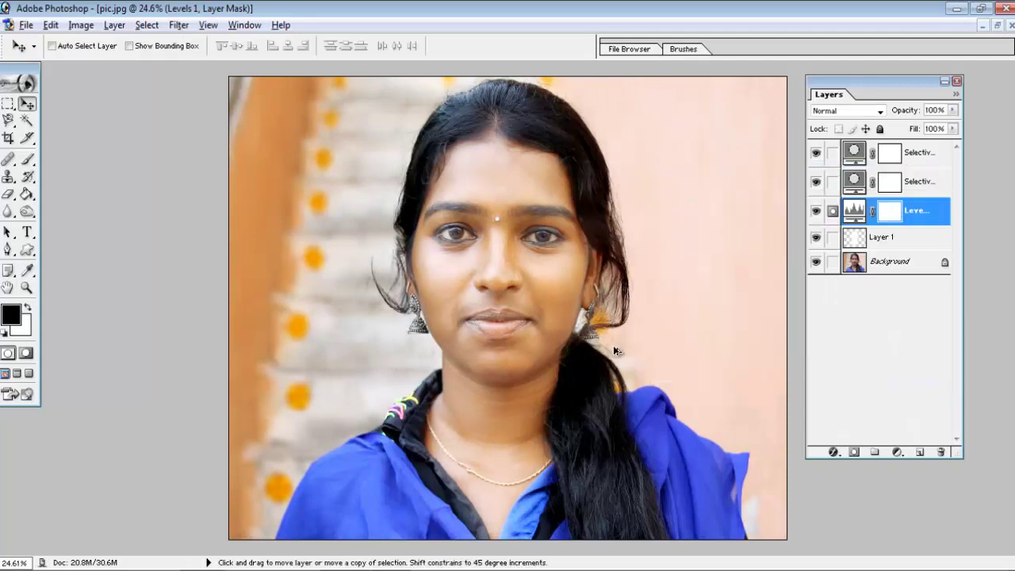
key("ctrl+plus")
key("ctrl+0")
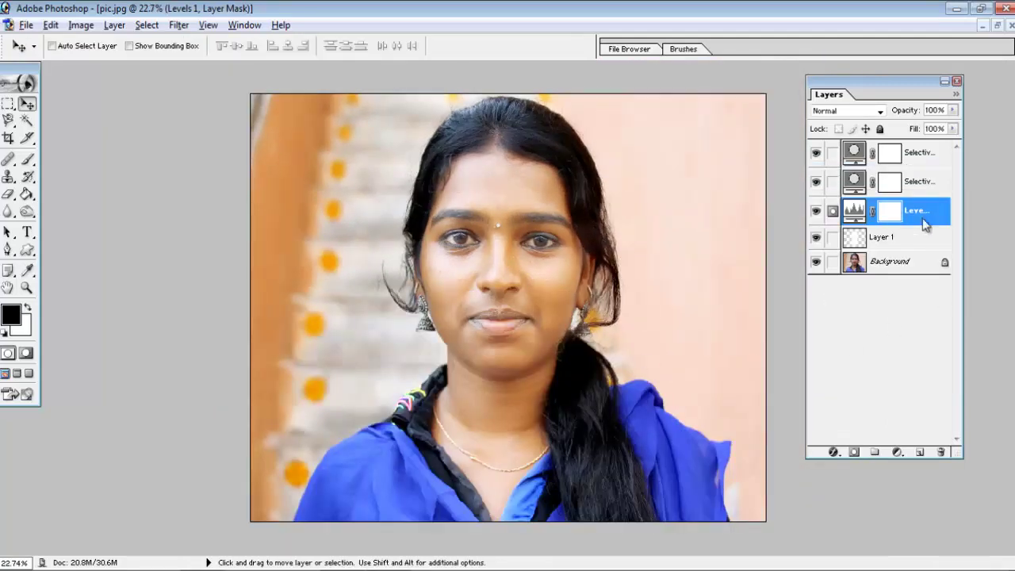
left_click(815, 236)
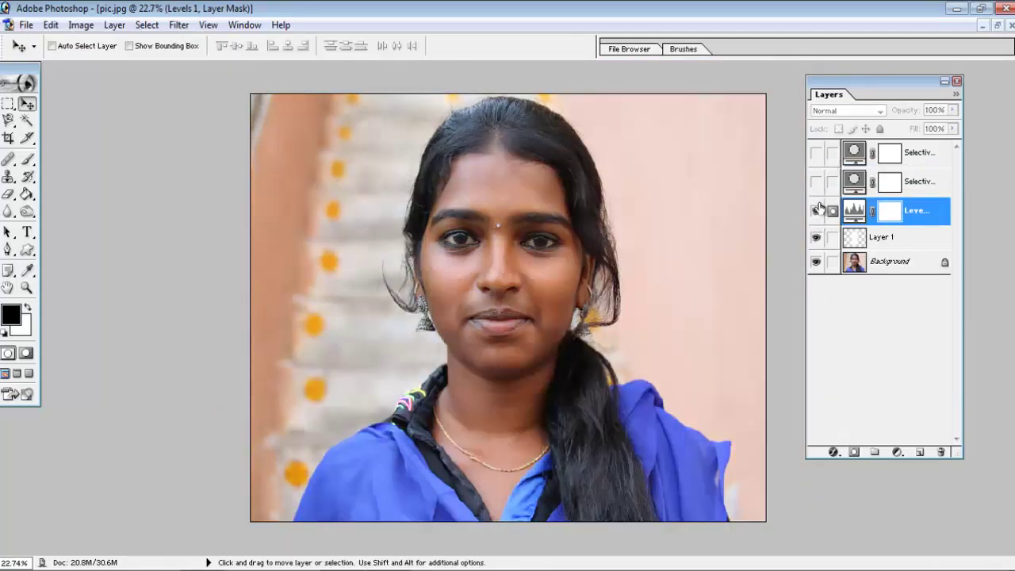
left_click(816, 153)
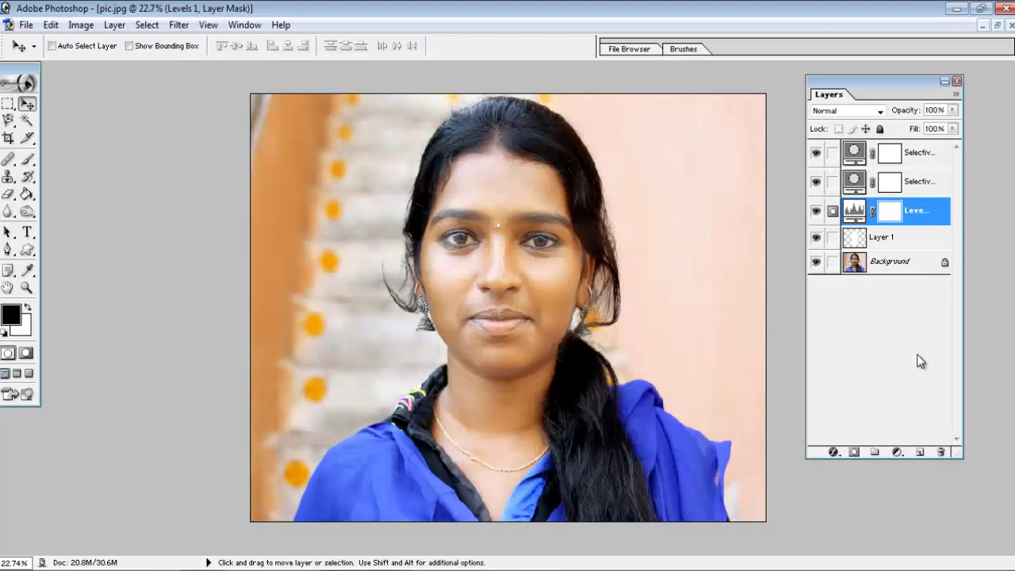
left_click(898, 452)
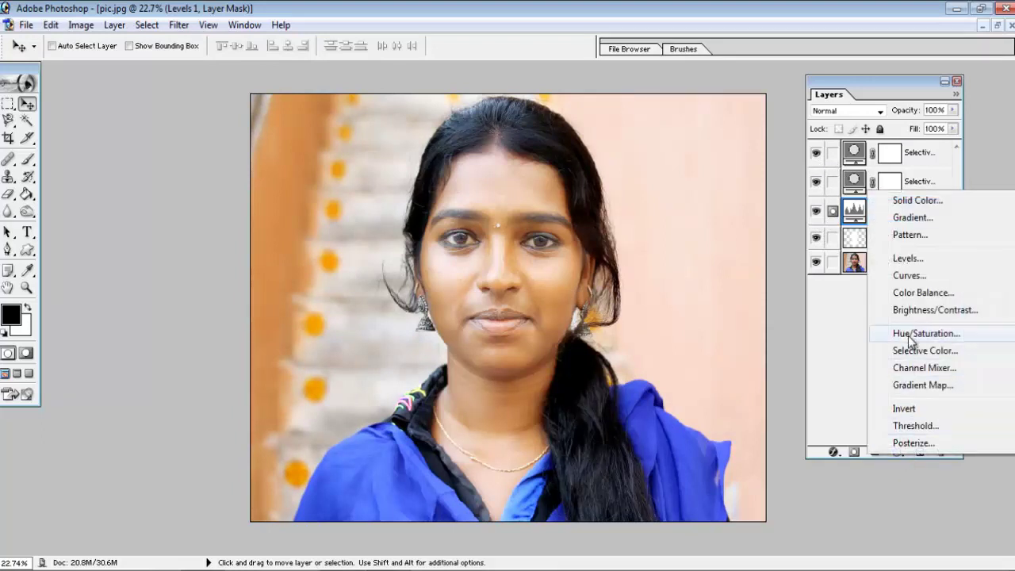
- Add a Color Balance layer with midtones set to 0, 0, +10 toward blue
left_click(920, 292)
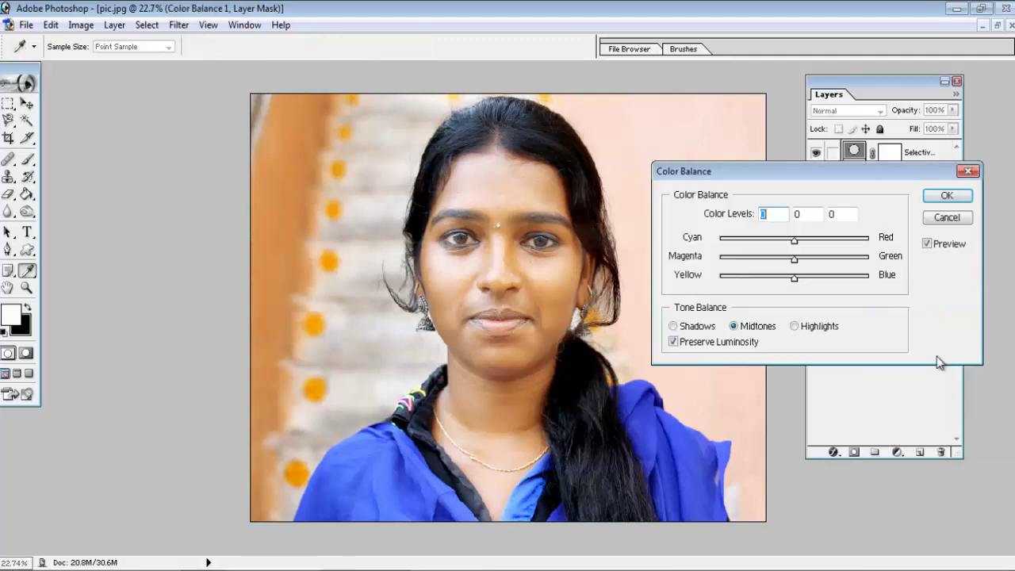
mouse_move(794, 238)
left_mouse_down()
mouse_move(830, 241)
mouse_move(831, 279)
mouse_move(772, 280)
mouse_move(795, 279)
mouse_move(786, 286)
left_mouse_up()
key("ctrl+z")
key("ctrl+z")
key("ctrl+z")
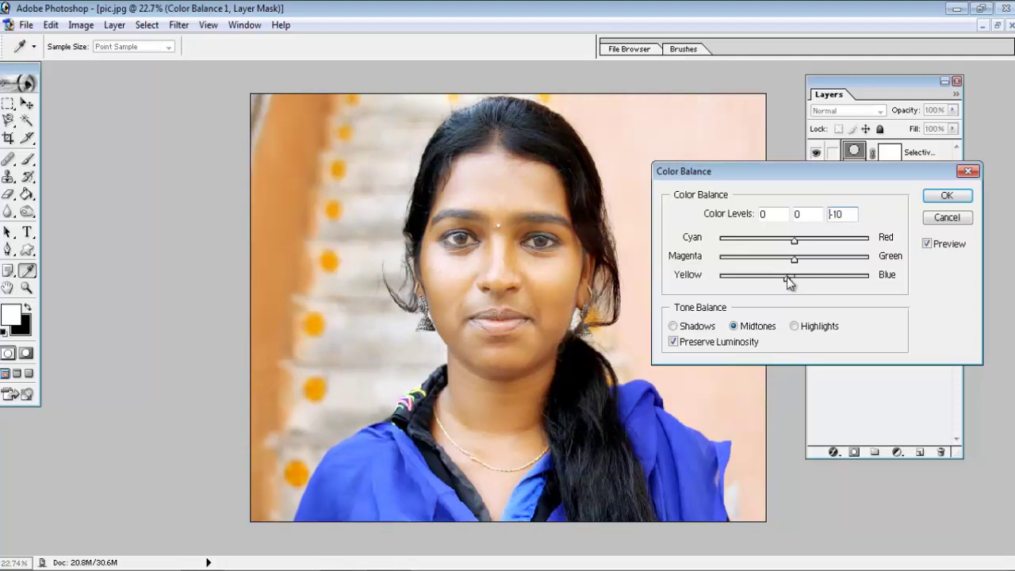
left_click(795, 284)
mouse_move(795, 284)
left_mouse_down()
mouse_move(722, 279)
mouse_move(875, 284)
left_mouse_up()
type("0")
mouse_move(798, 284)
left_mouse_down()
mouse_move(816, 285)
mouse_move(804, 284)
left_mouse_up()
type("0")
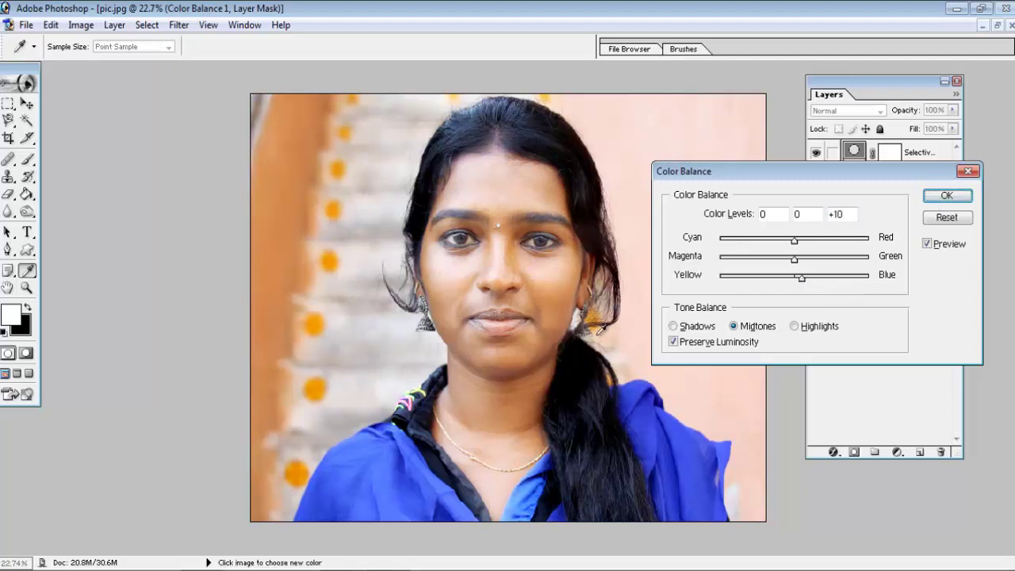
left_click(946, 195)
- Hide all adjustment layers to compare with the original portrait
key("v")
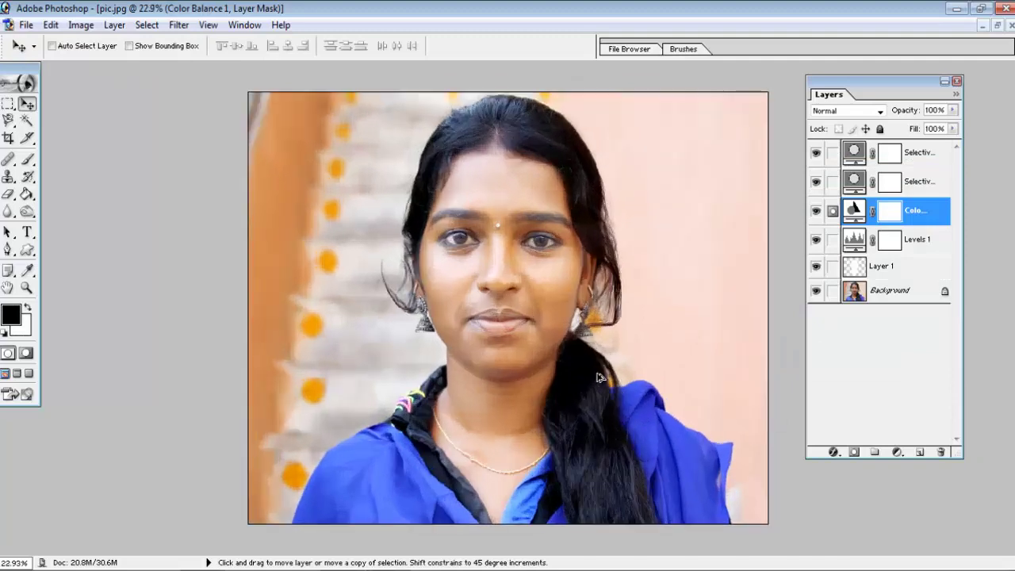
scroll(600, 378, "up", 2)
scroll(600, 379, "down", 3)
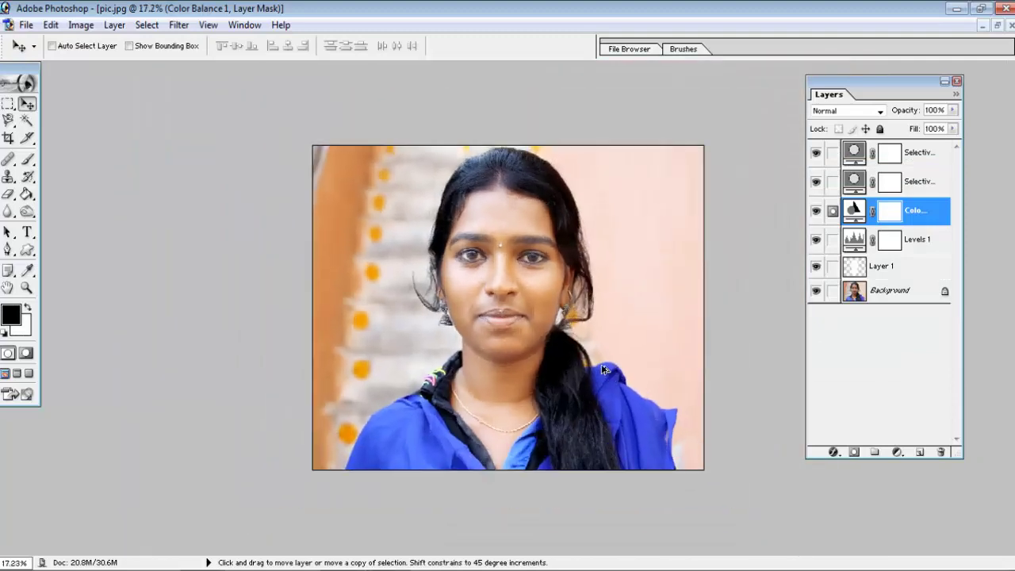
mouse_move(815, 155)
left_mouse_down()
mouse_move(817, 270)
mouse_move(817, 147)
left_mouse_up()
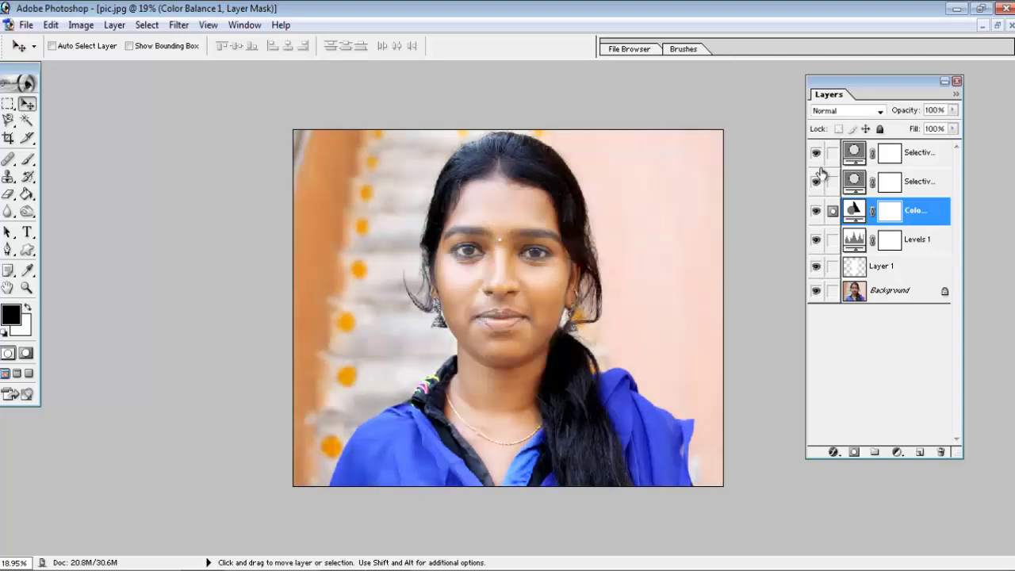
- Frame the face in view and add a Hue/Saturation adjustment layer
scroll(581, 317, "up", 1)
scroll(581, 317, "up", 3)
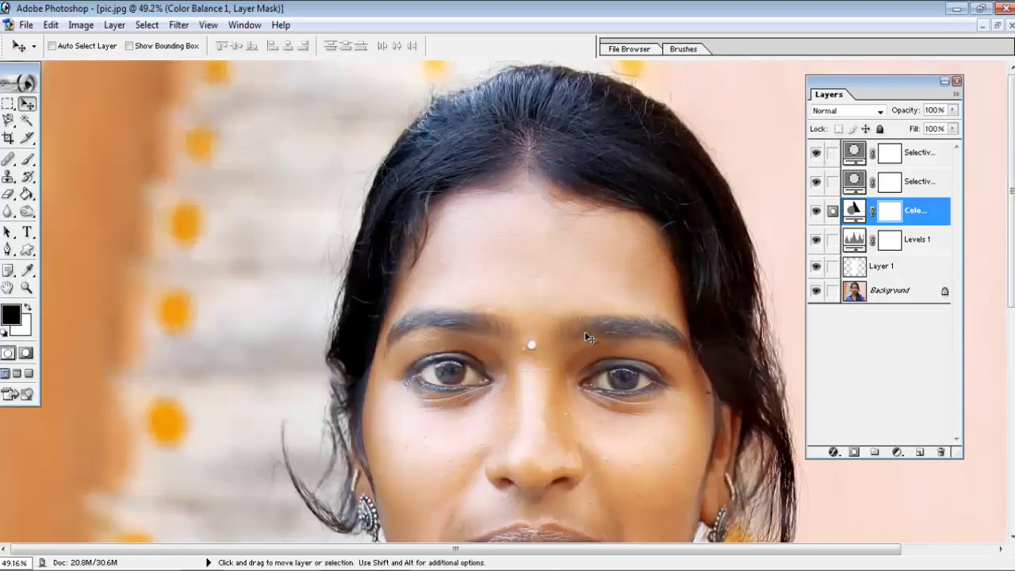
mouse_move(566, 281)
left_mouse_down()
mouse_move(562, 191)
mouse_move(557, 210)
left_mouse_up()
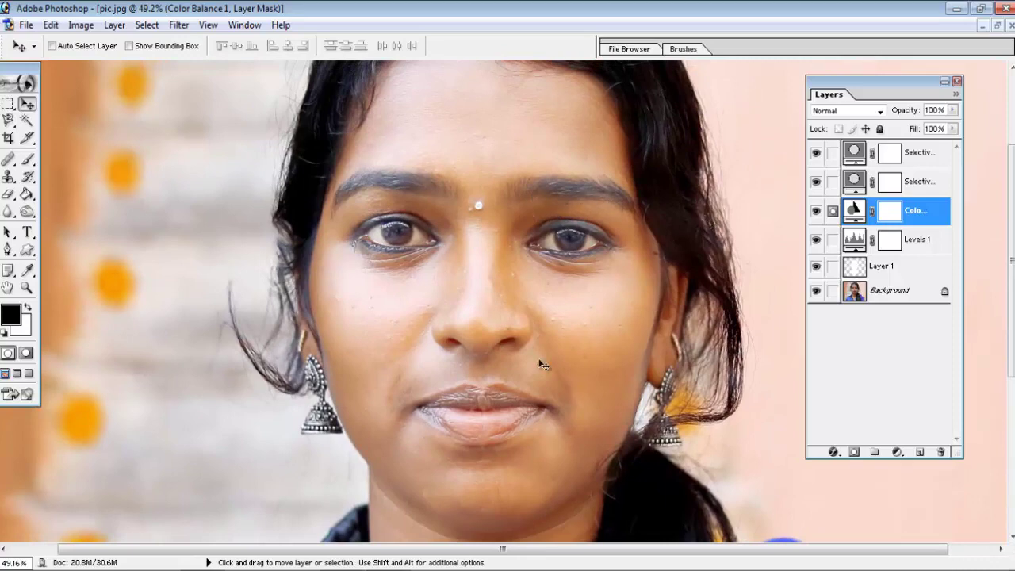
left_click_drag(541, 364, 523, 345)
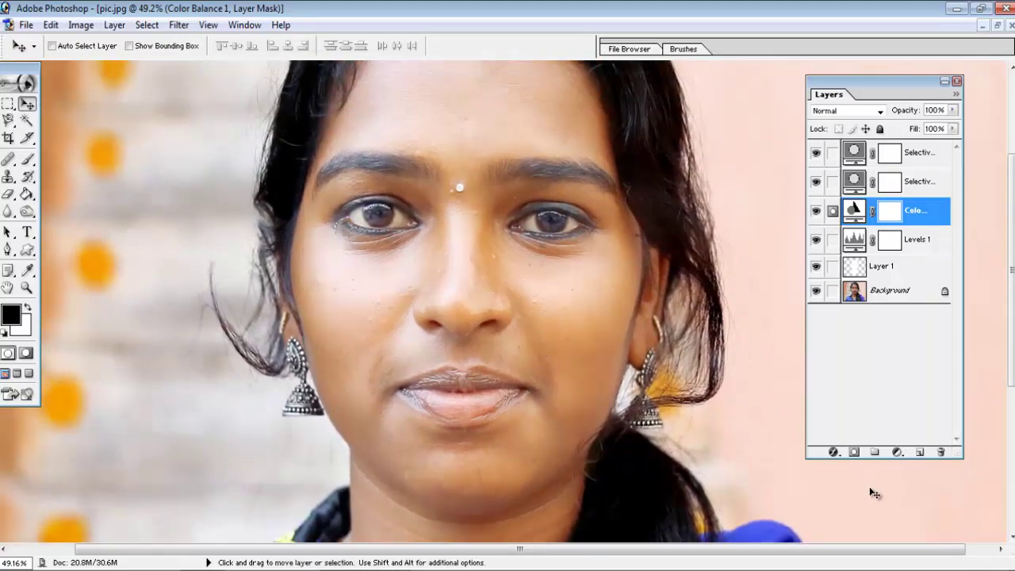
left_click(894, 454)
left_click(901, 331)
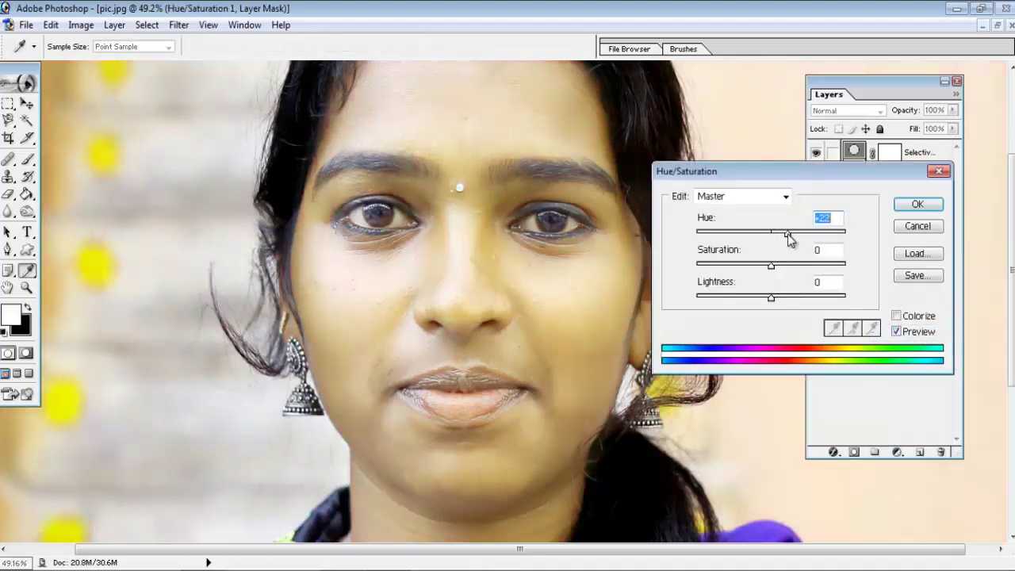
- Apply Hue/Saturation with hue 0 and saturation pulled to about -6
mouse_move(771, 265)
left_mouse_down()
mouse_move(791, 267)
mouse_move(780, 274)
mouse_move(783, 300)
mouse_move(770, 297)
mouse_move(770, 269)
mouse_move(759, 269)
mouse_move(780, 266)
left_mouse_up()
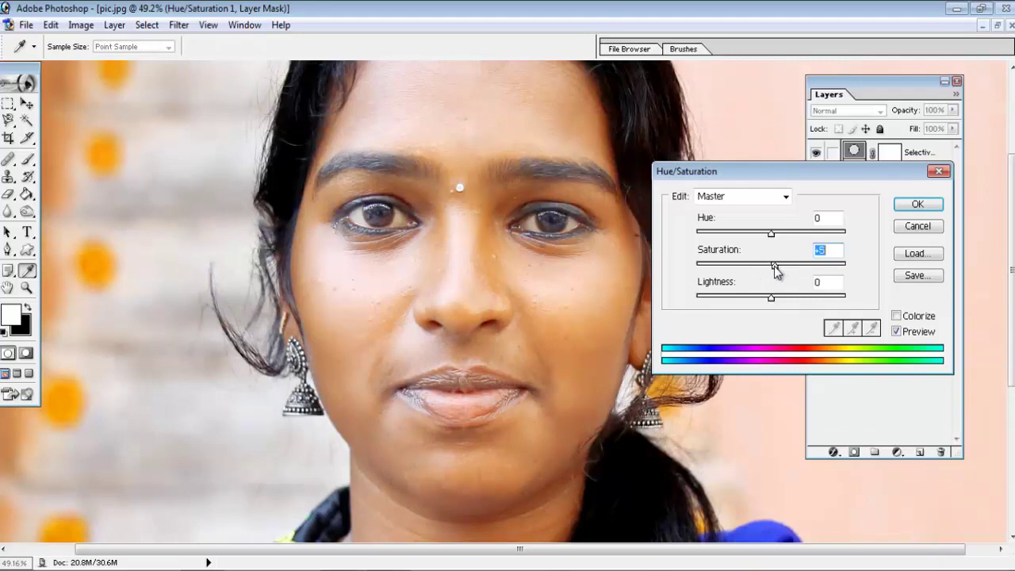
left_click_drag(773, 271, 768, 271)
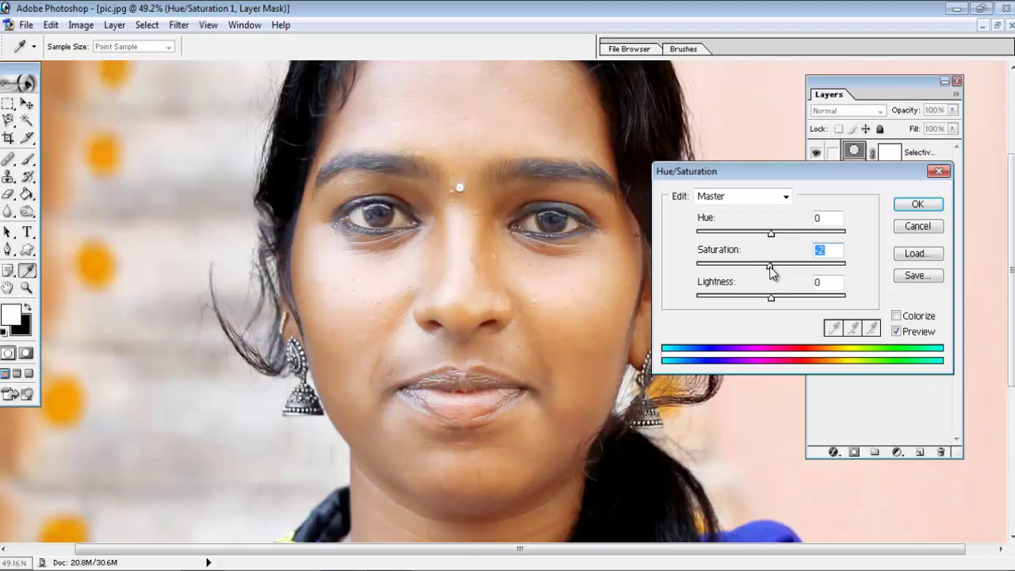
left_click(917, 204)
key("v")
scroll(539, 363, "down", 2)
- Frame the face, select Layer 1 and add a white layer mask to it
scroll(539, 363, "down", 1)
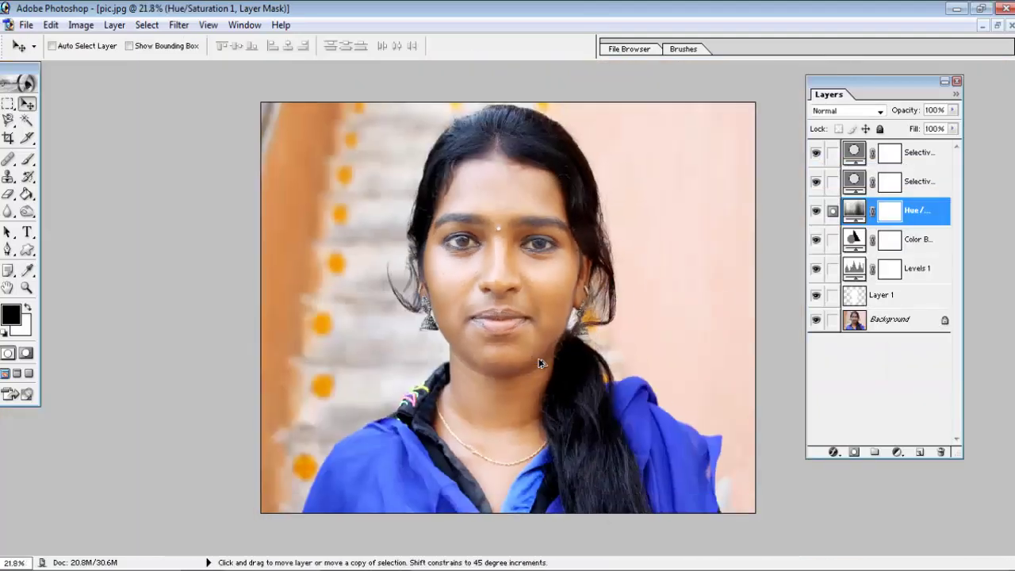
scroll(539, 363, "up", 2)
key("space")
mouse_move(623, 469)
left_mouse_down()
mouse_move(594, 264)
mouse_move(553, 317)
left_mouse_up()
mouse_move(550, 274)
left_mouse_down()
mouse_move(568, 280)
mouse_move(523, 322)
left_mouse_up()
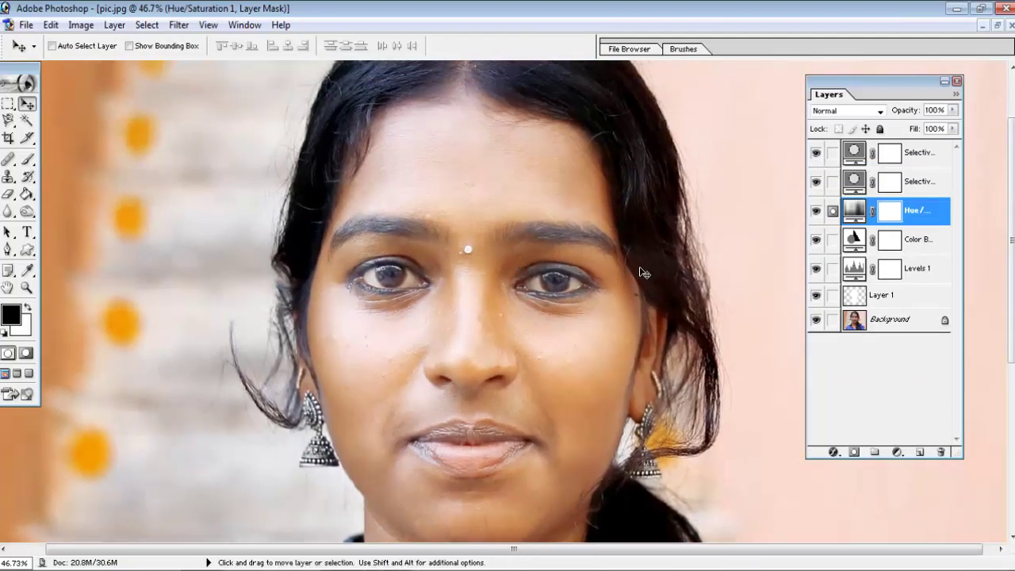
left_click_drag(527, 254, 516, 254)
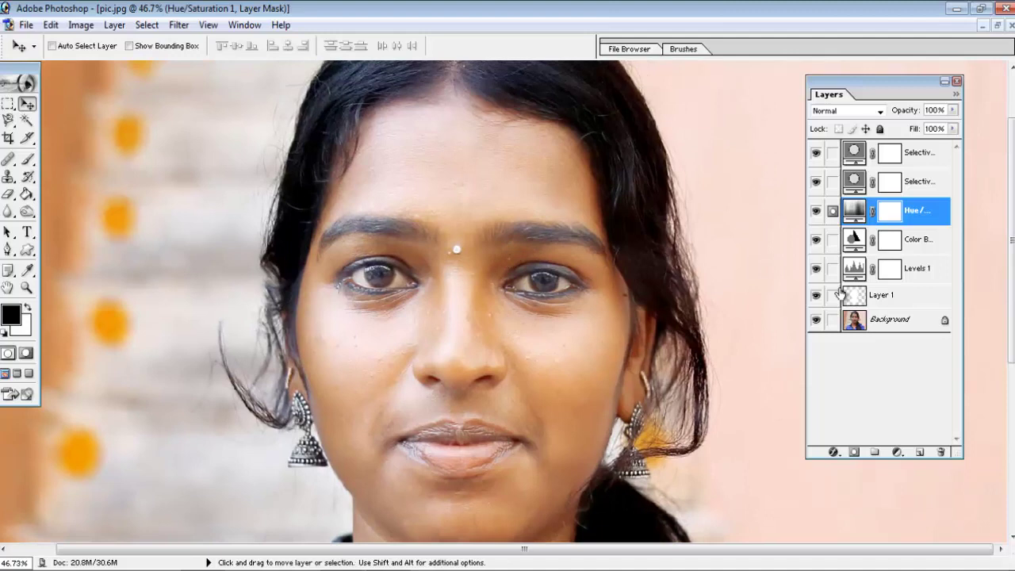
left_click(882, 300)
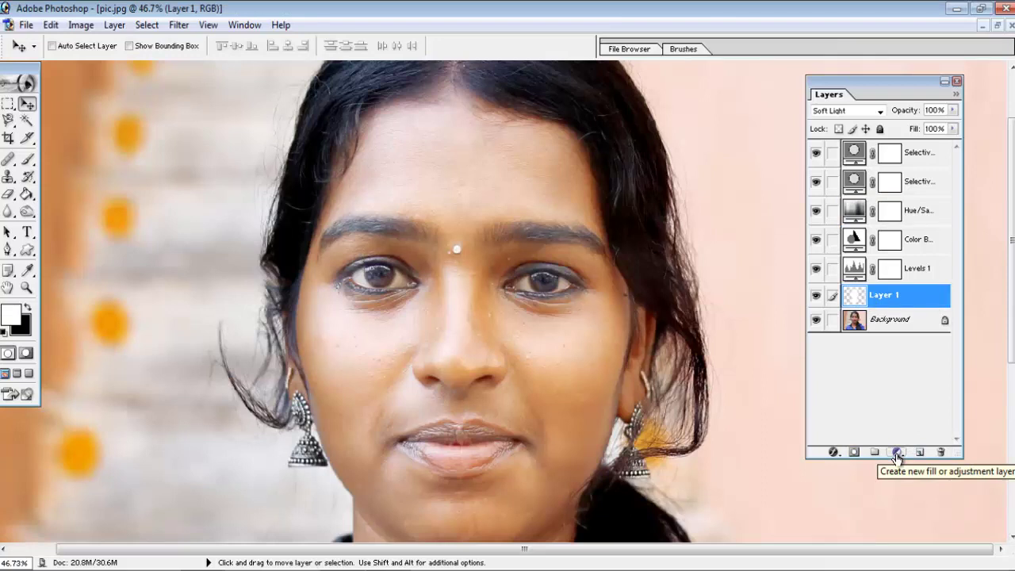
left_click(853, 452)
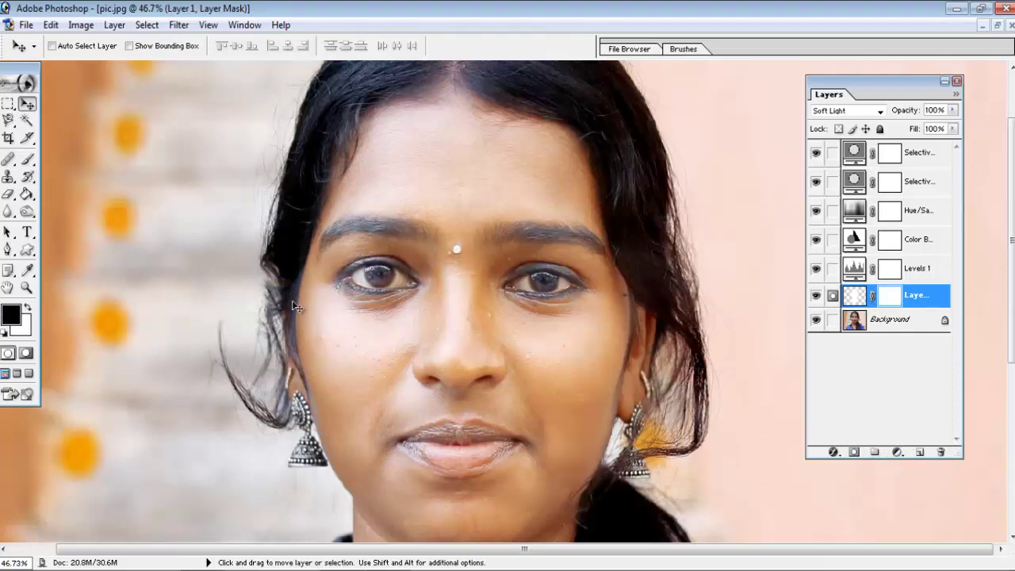
- Set up the Brush tool at 28% opacity and 79 px diameter
left_click(27, 161)
left_click(279, 46)
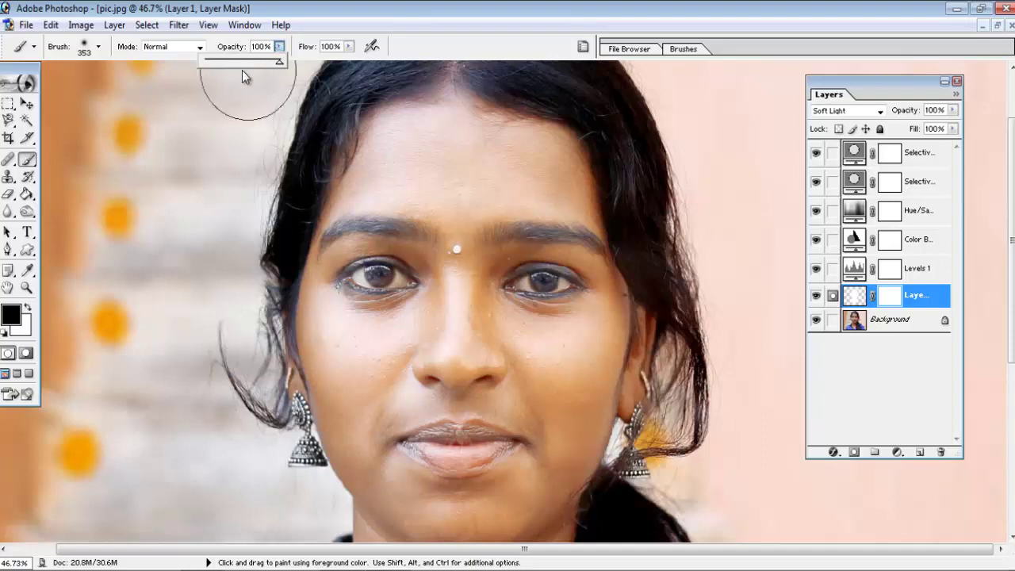
left_click_drag(281, 61, 226, 61)
left_click(98, 48)
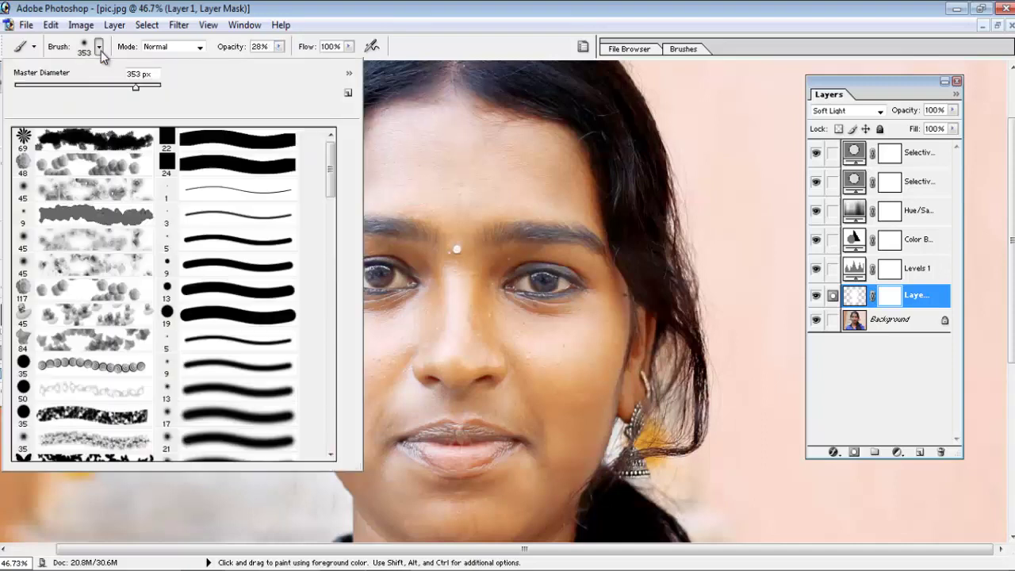
left_click(37, 85)
left_click(69, 86)
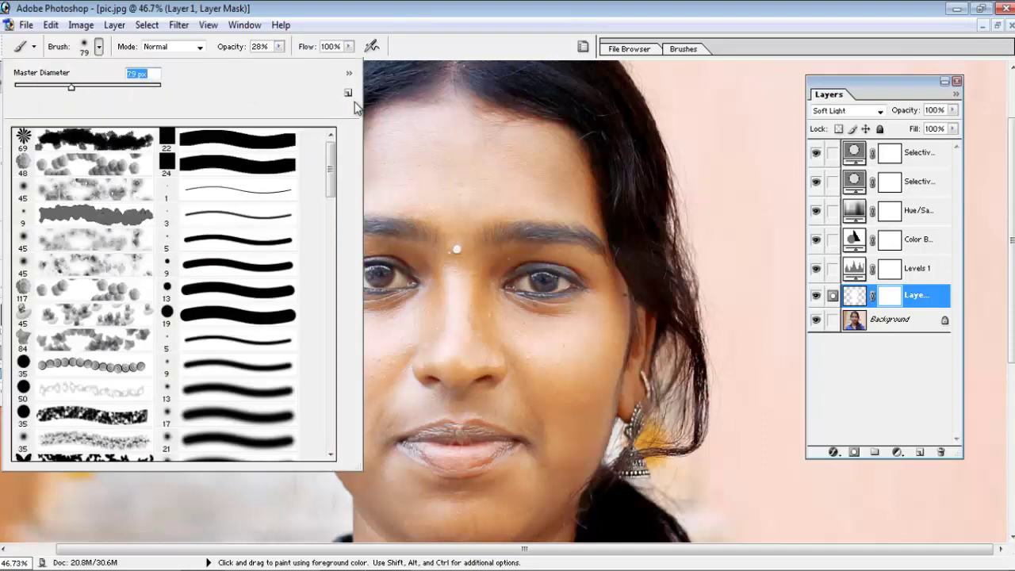
left_click(406, 100)
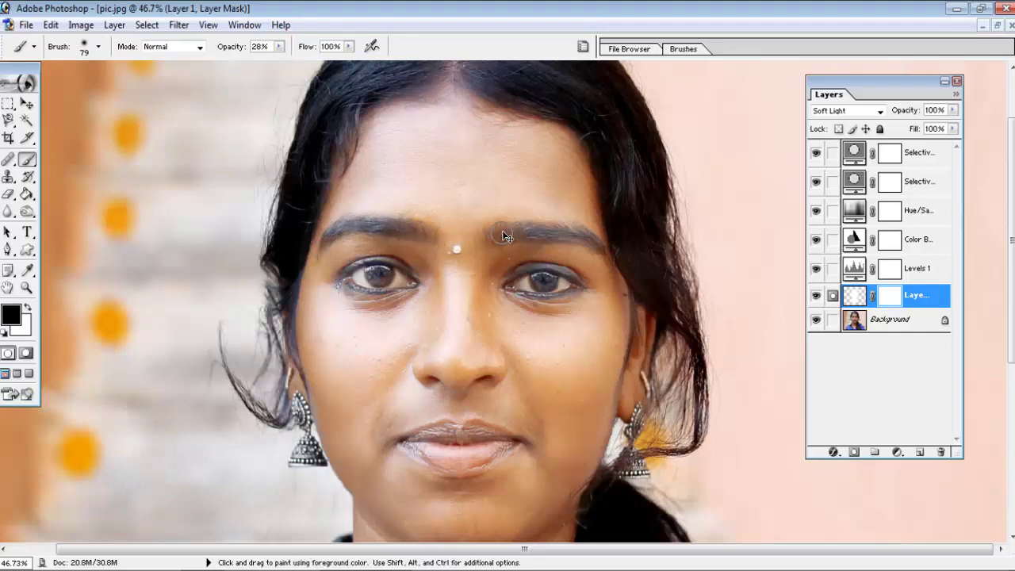
- Paint faintly across both eyebrows on Layer 1's mask
left_click_drag(535, 235, 604, 257)
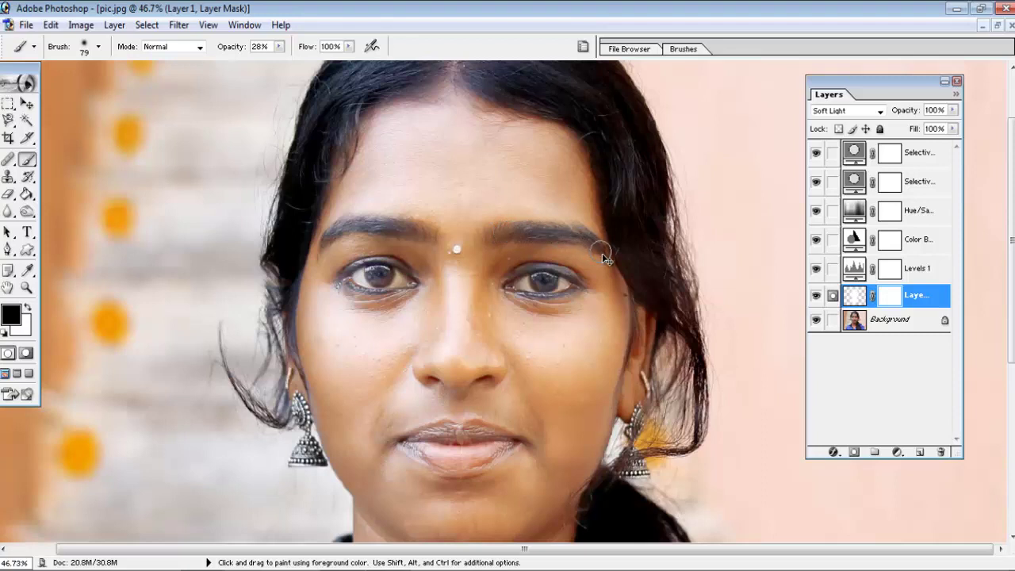
mouse_move(495, 235)
left_mouse_down()
mouse_move(532, 229)
mouse_move(602, 245)
left_mouse_up()
mouse_move(451, 248)
left_mouse_down()
mouse_move(371, 223)
mouse_move(341, 229)
mouse_move(329, 250)
left_mouse_up()
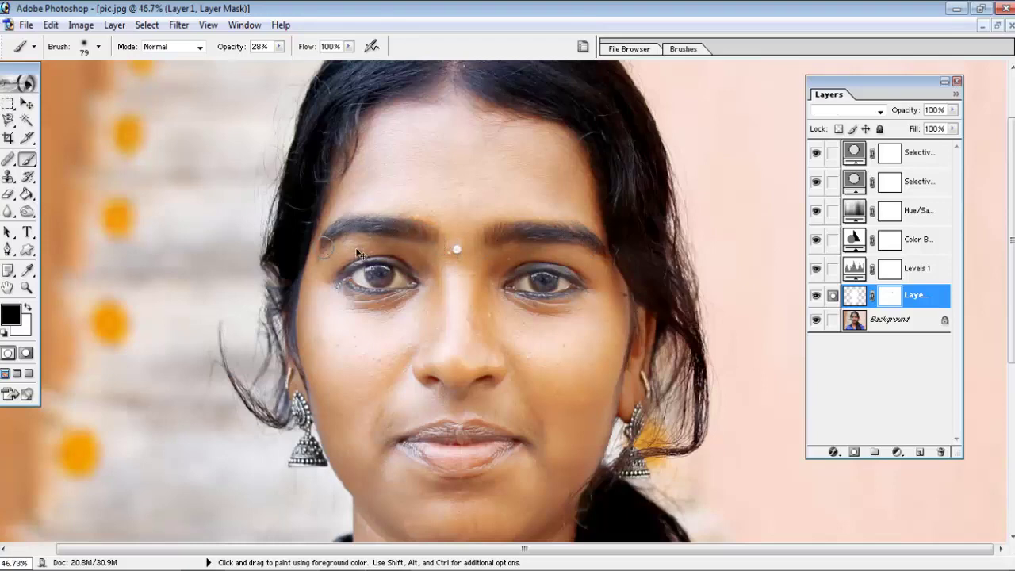
scroll(511, 285, "down", 2)
scroll(588, 302, "up", 1)
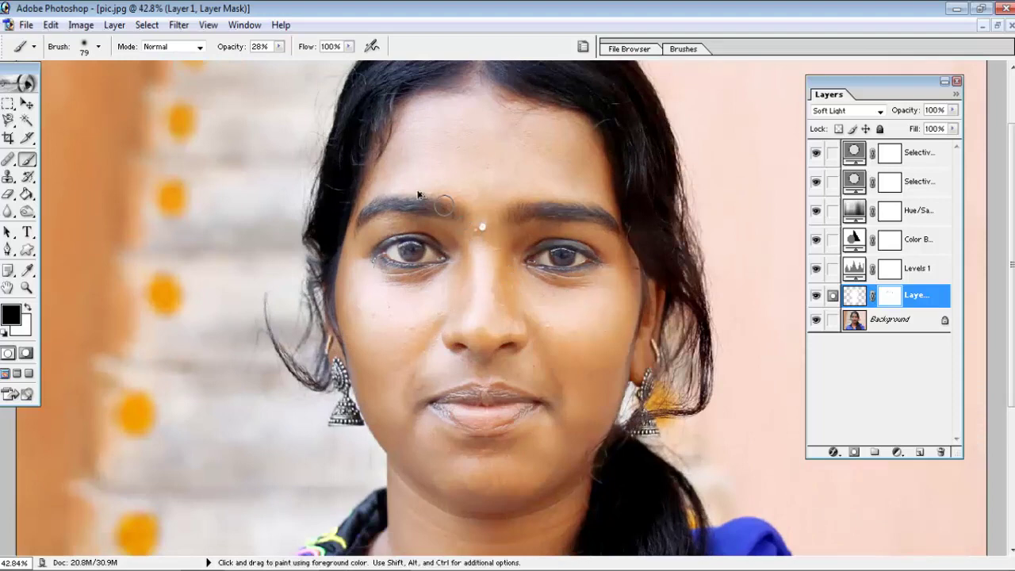
- Lower brush opacity to 17% and add a faint stroke over the brow
left_click(278, 46)
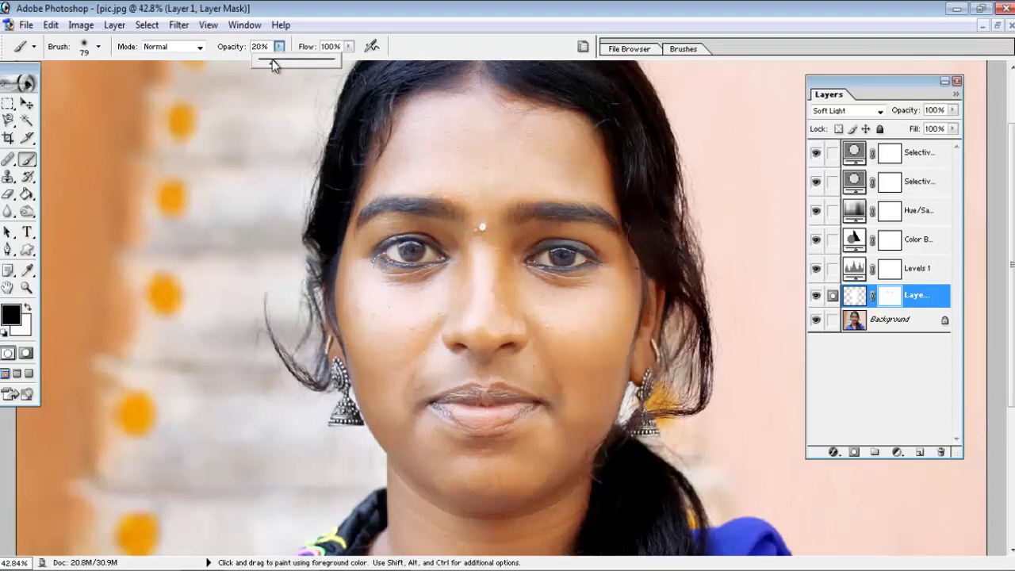
left_click(460, 219)
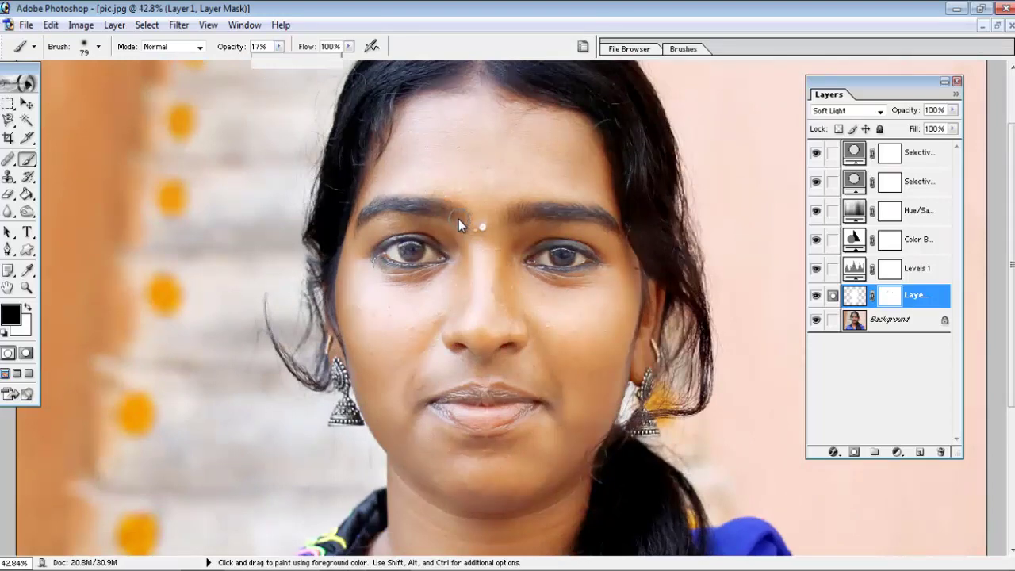
left_click_drag(366, 217, 422, 225)
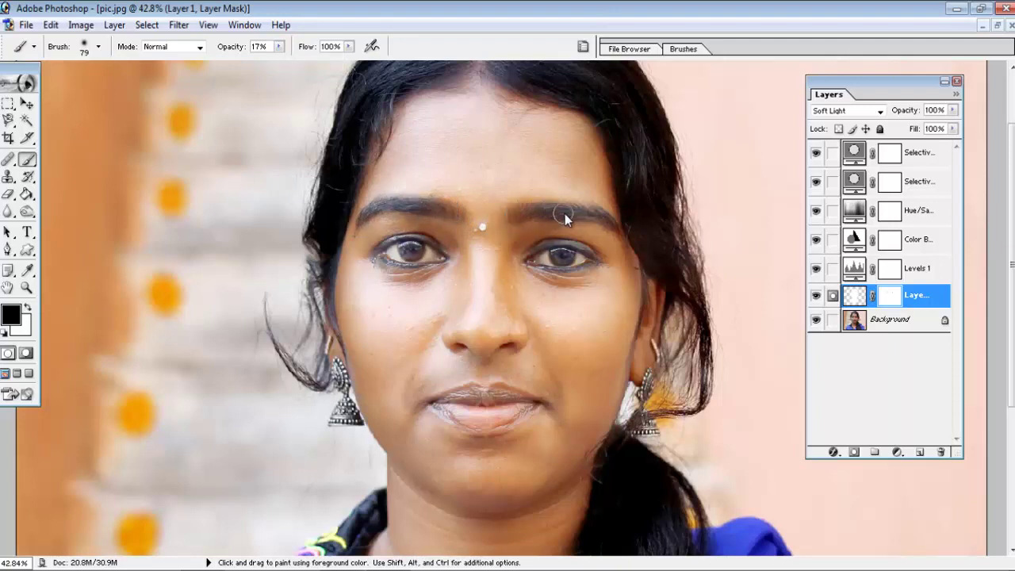
scroll(626, 286, "down", 3)
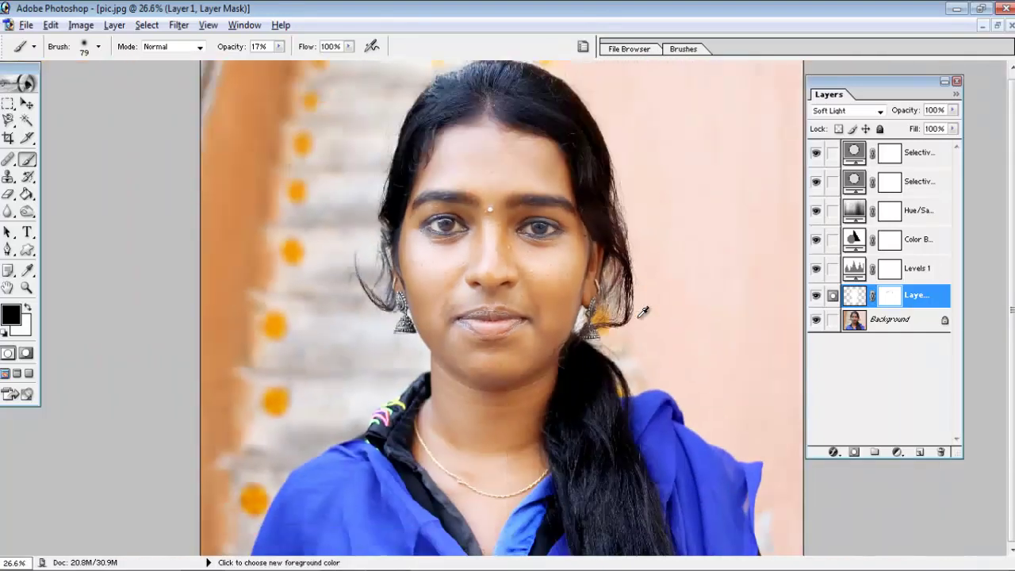
scroll(642, 311, "up", 3)
scroll(642, 312, "up", 1)
- Brighten both irises with light mask strokes, then return to the Move tool
left_click_drag(663, 391, 512, 255)
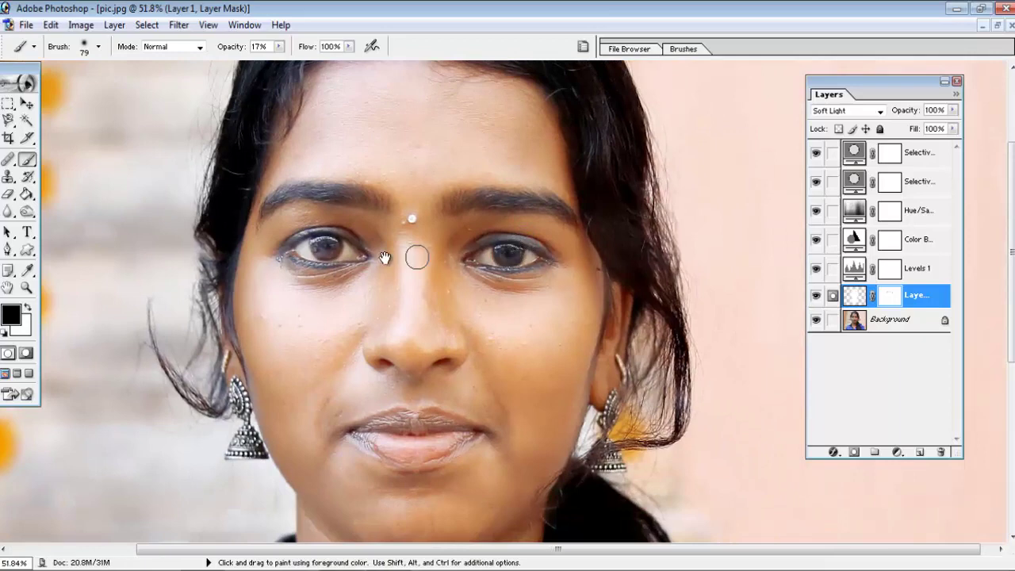
left_click_drag(385, 257, 325, 251)
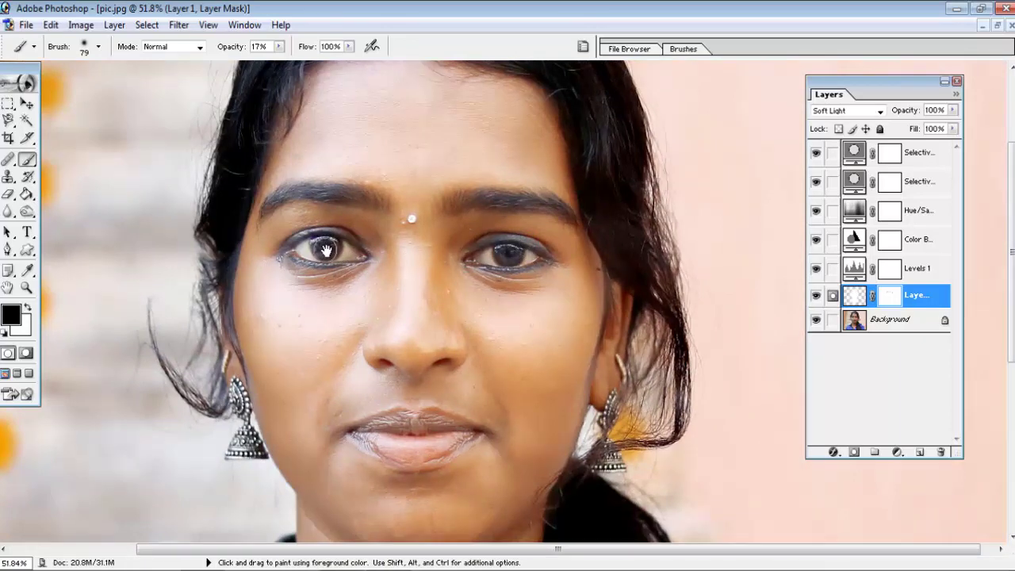
left_click_drag(489, 254, 512, 252)
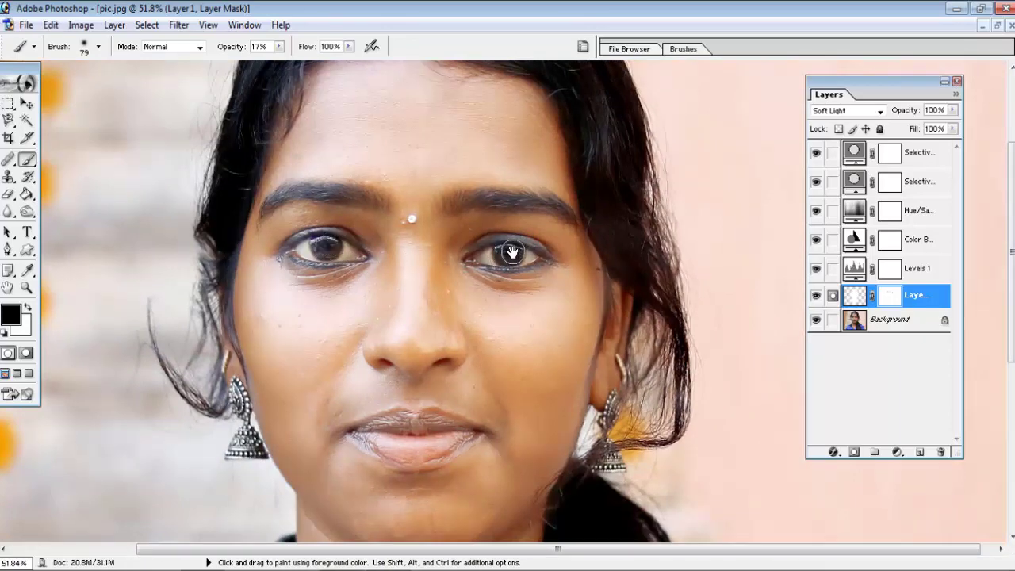
scroll(539, 278, "down", 3)
scroll(571, 274, "up", 1)
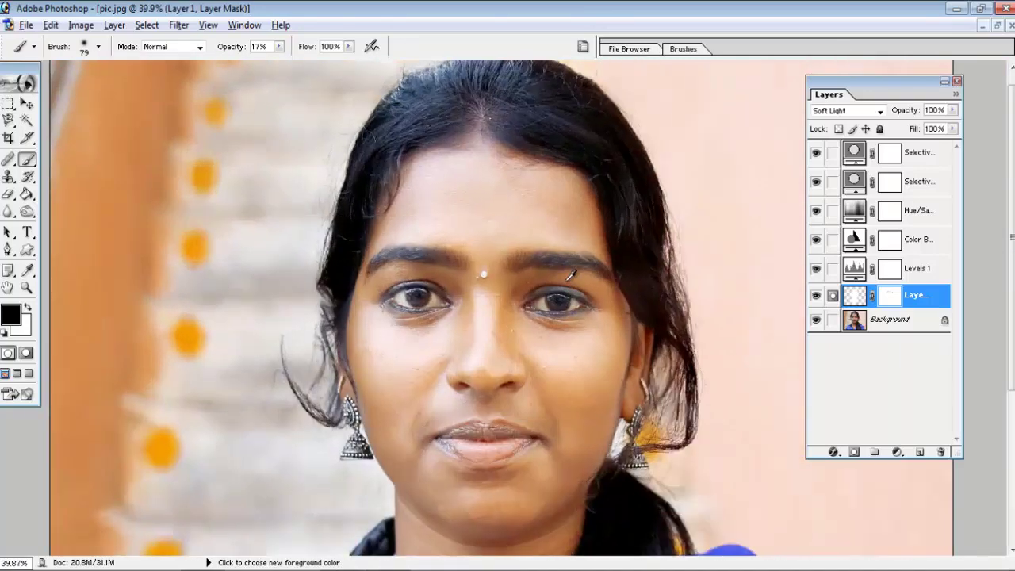
scroll(570, 274, "up", 1)
left_click(27, 103)
scroll(511, 365, "down", 1)
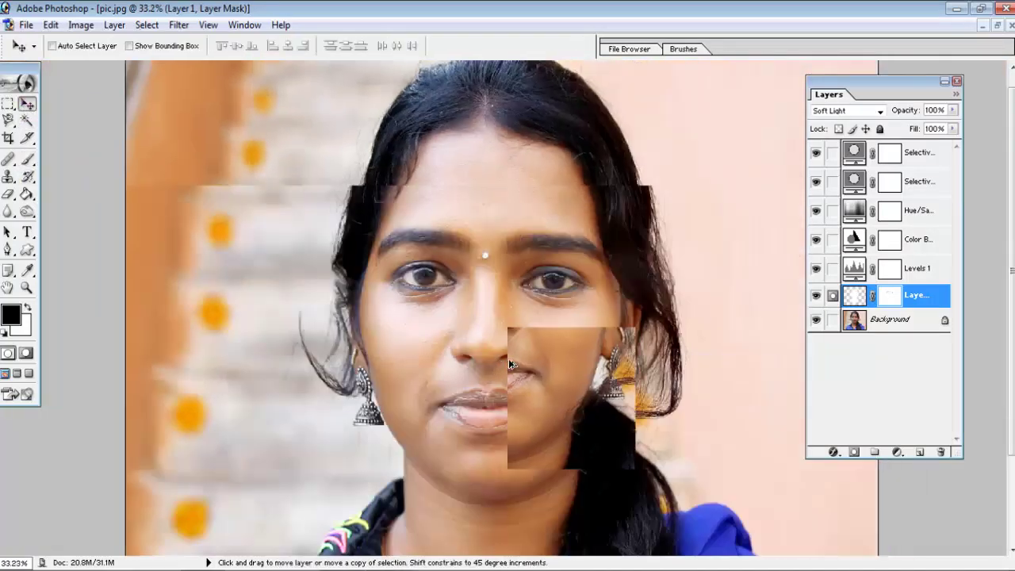
scroll(510, 365, "down", 2)
- Select the top Selective Color layer and create a new empty Layer 2 above it
left_click(907, 158)
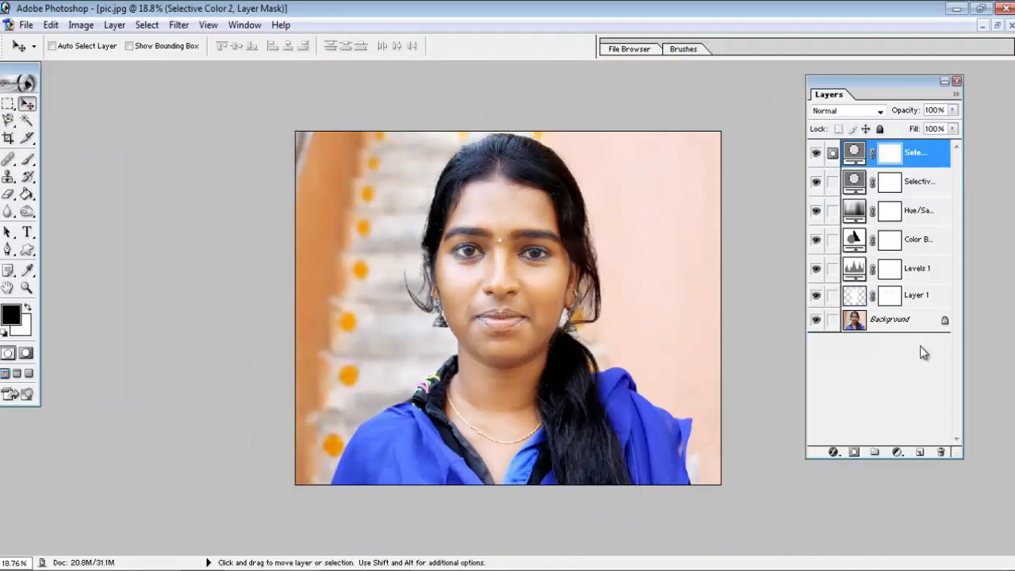
key("alt")
scroll(514, 356, "up", 1)
scroll(512, 356, "up", 1)
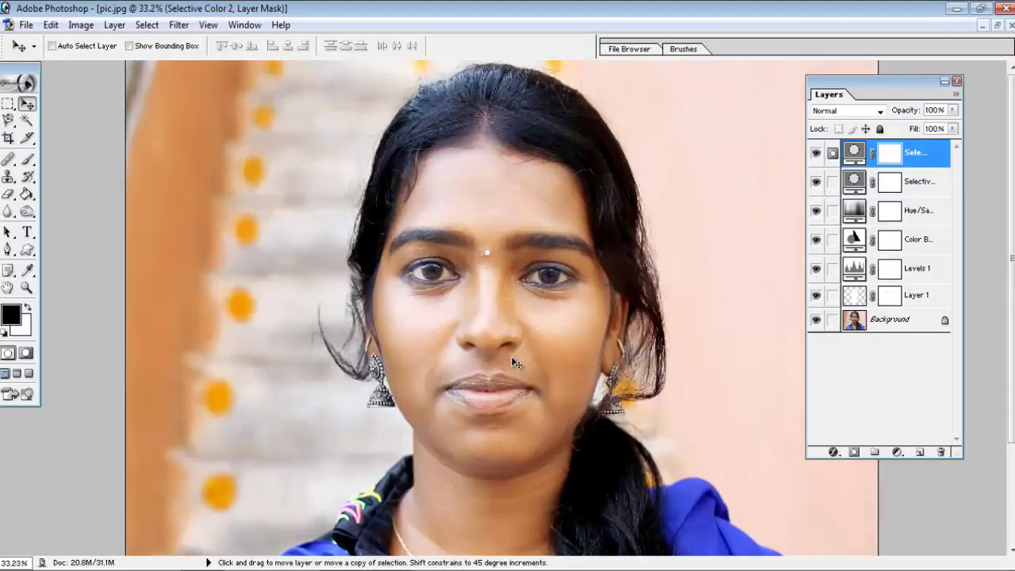
scroll(489, 312, "up", 1)
scroll(489, 312, "down", 3)
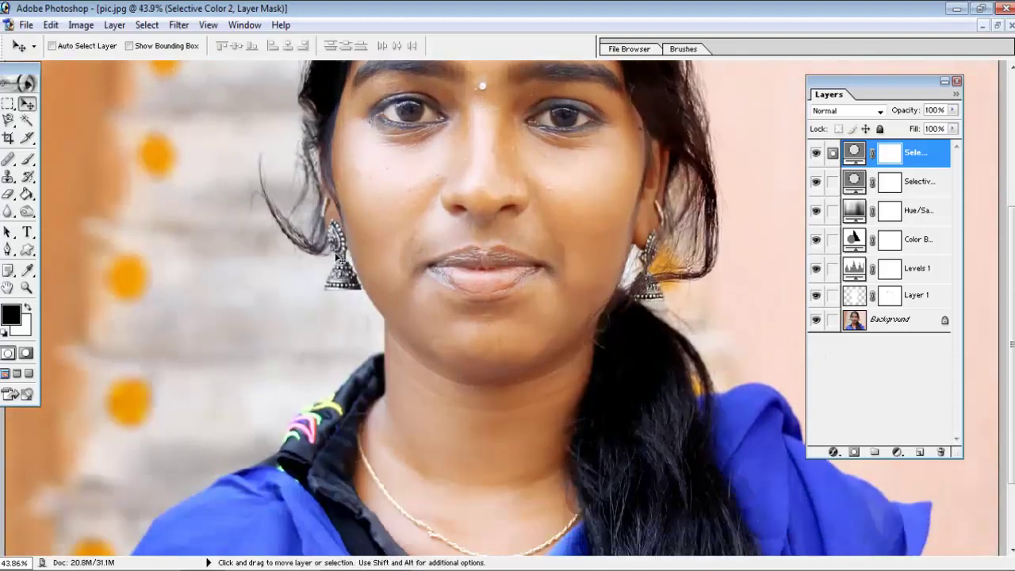
scroll(388, 293, "up", 1)
scroll(539, 369, "down", 2)
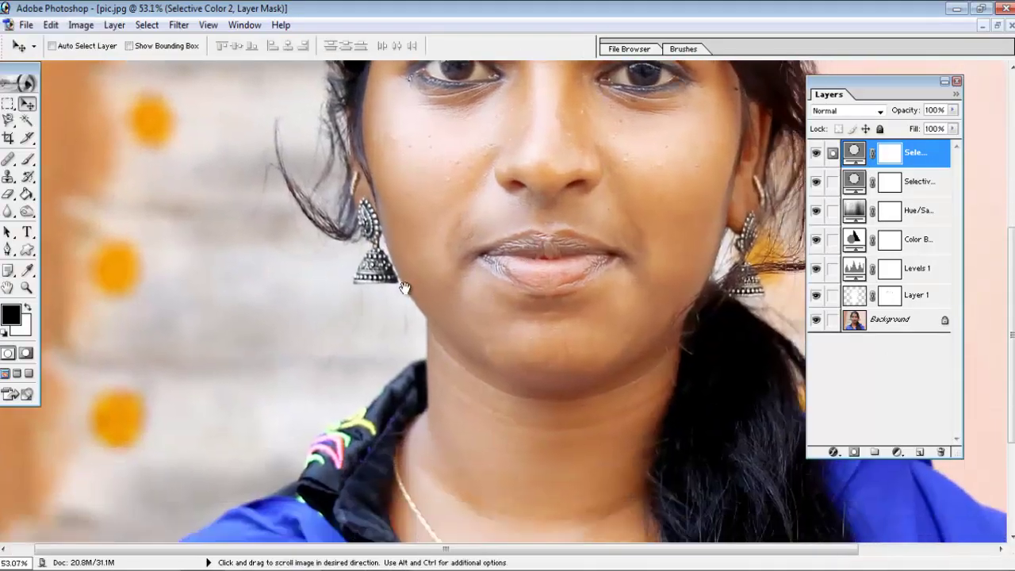
scroll(480, 306, "down", 1)
left_click(920, 451)
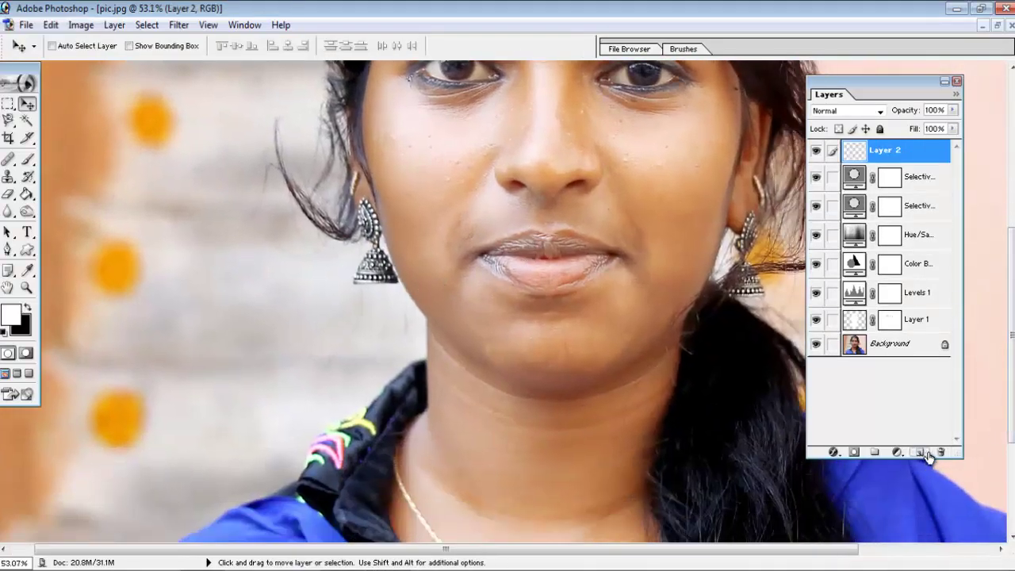
- Paint both earrings with pure red FF0000 at 100% brush opacity
key("x")
left_click(27, 159)
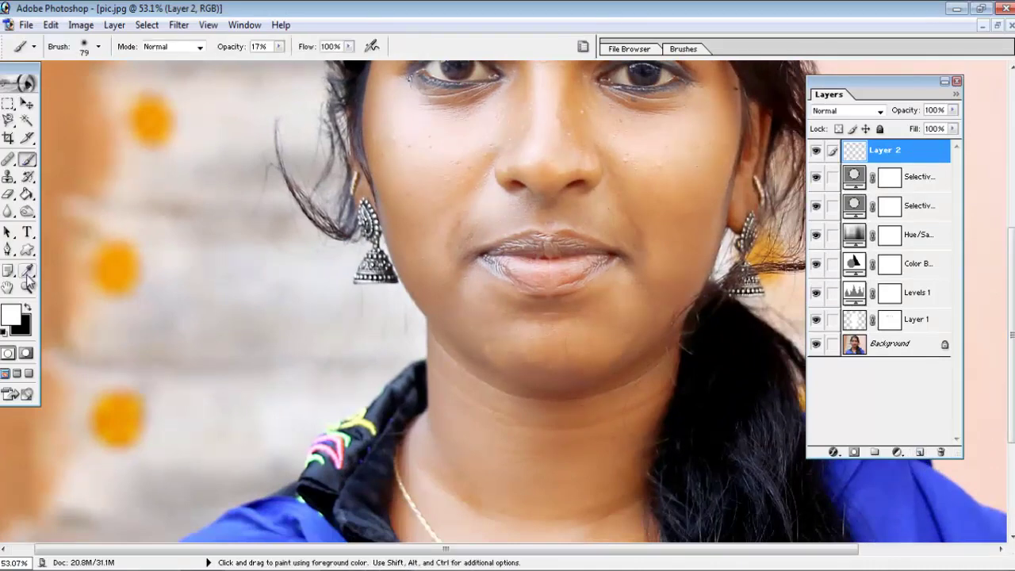
left_click(11, 316)
left_click(552, 223)
left_click_drag(602, 182, 591, 188)
left_click(708, 179)
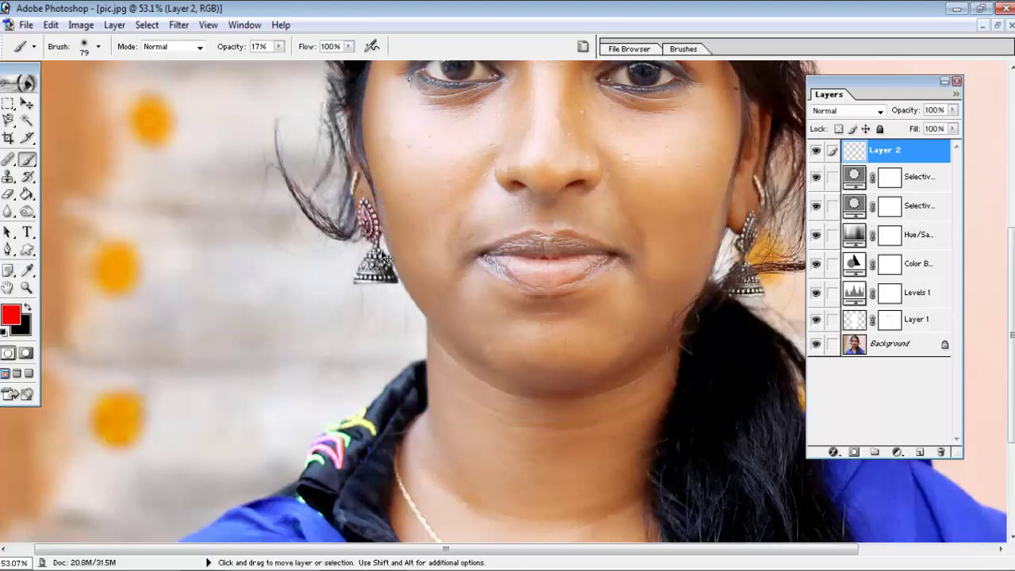
left_click_drag(280, 50, 450, 231)
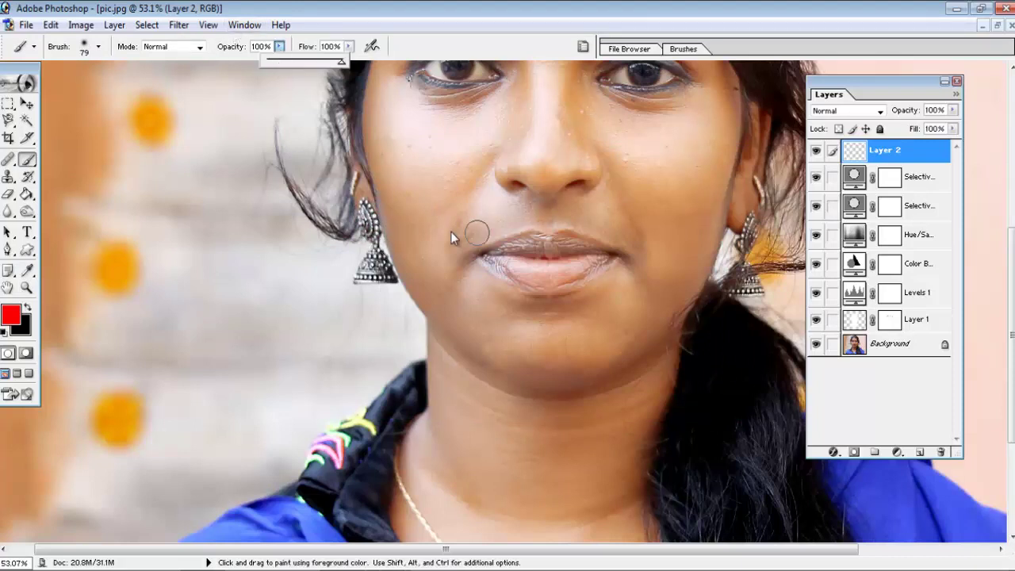
mouse_move(367, 212)
left_mouse_down()
mouse_move(389, 287)
mouse_move(367, 216)
left_mouse_up()
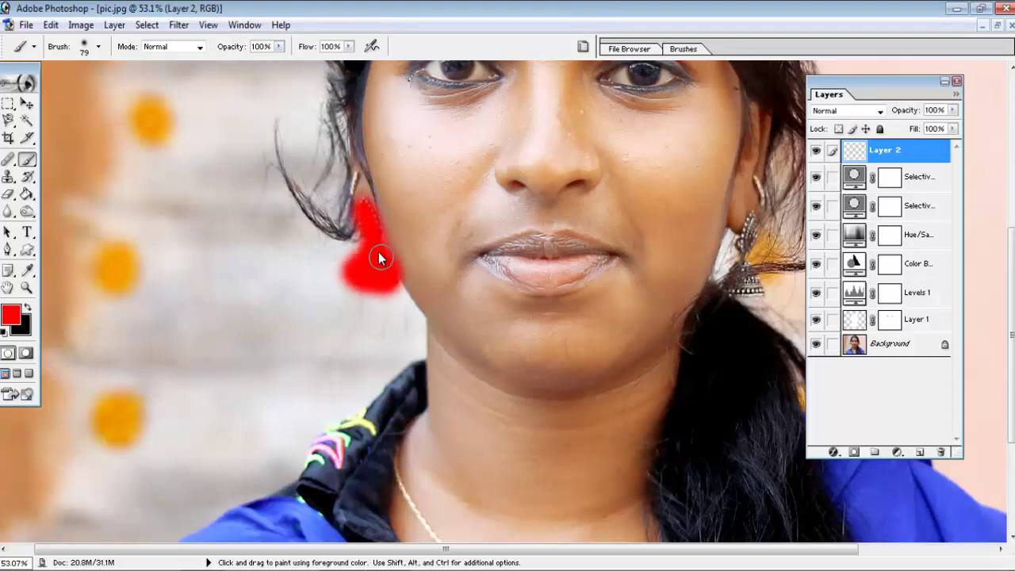
left_click_drag(751, 222, 735, 281)
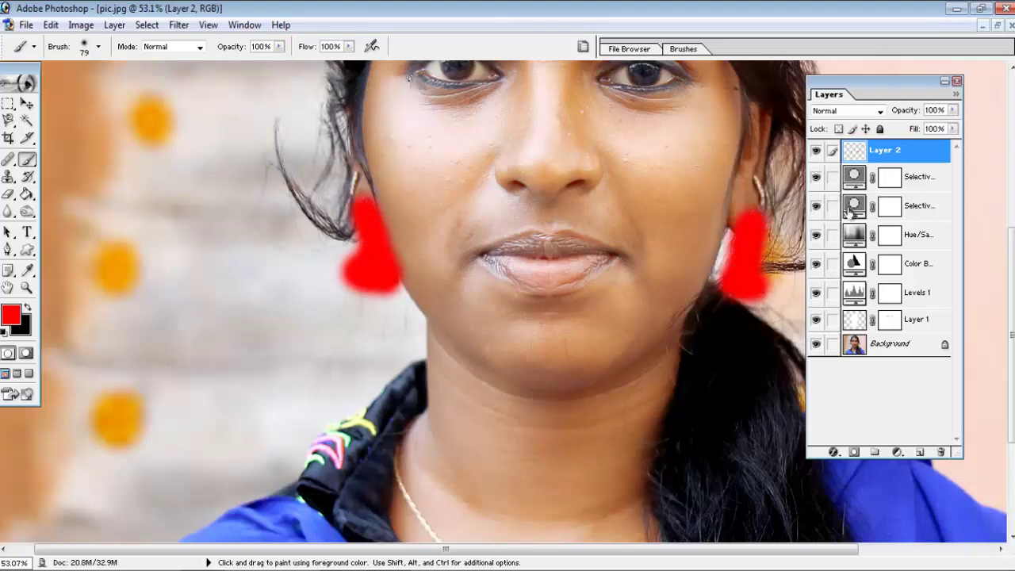
- Try Multiply, Screen, Vivid Light, Hue and Color blend modes on Layer 2, settling on Soft Light
left_click(839, 112)
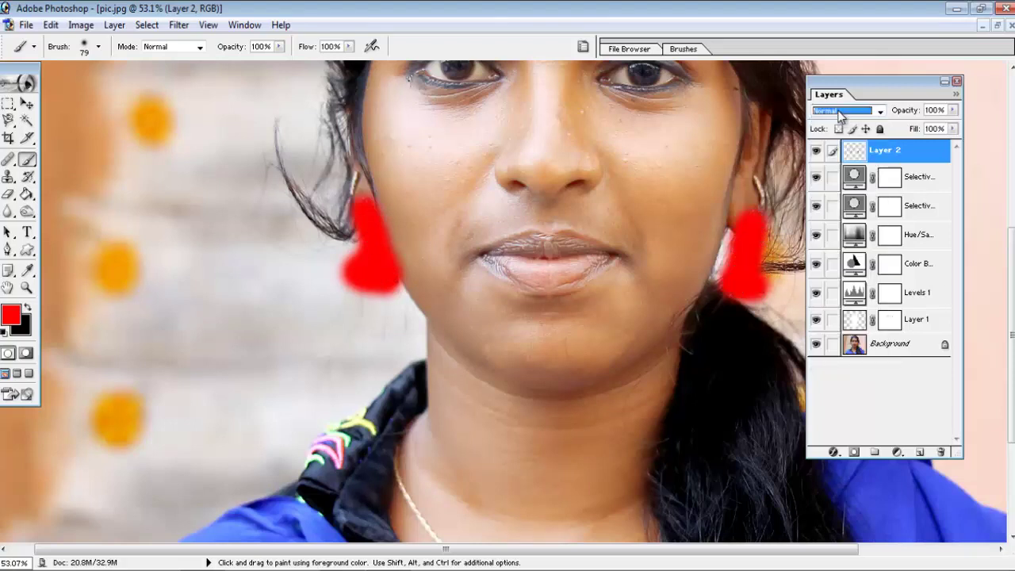
key("Down")
key("Down")
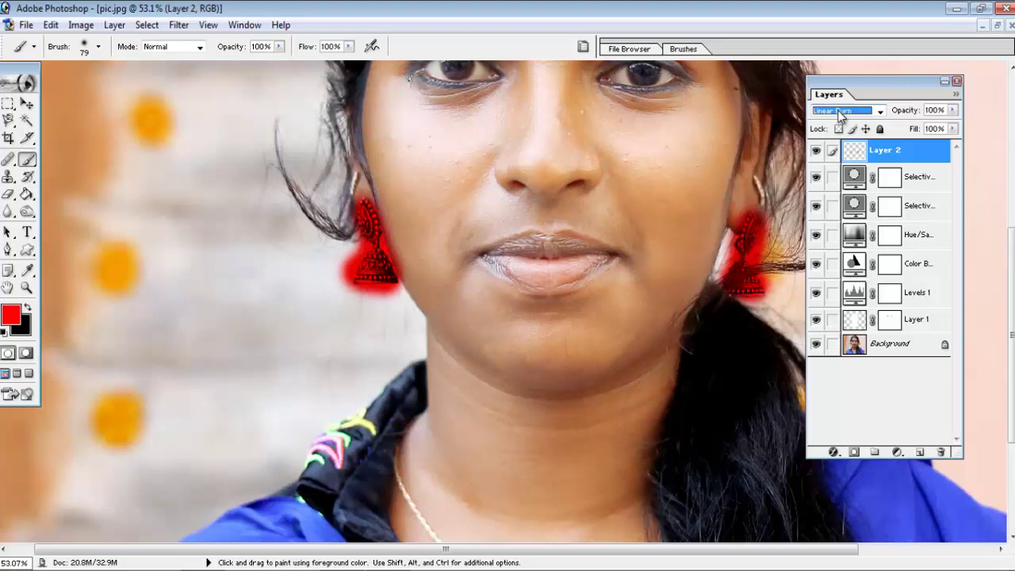
key("Down")
key("Down")
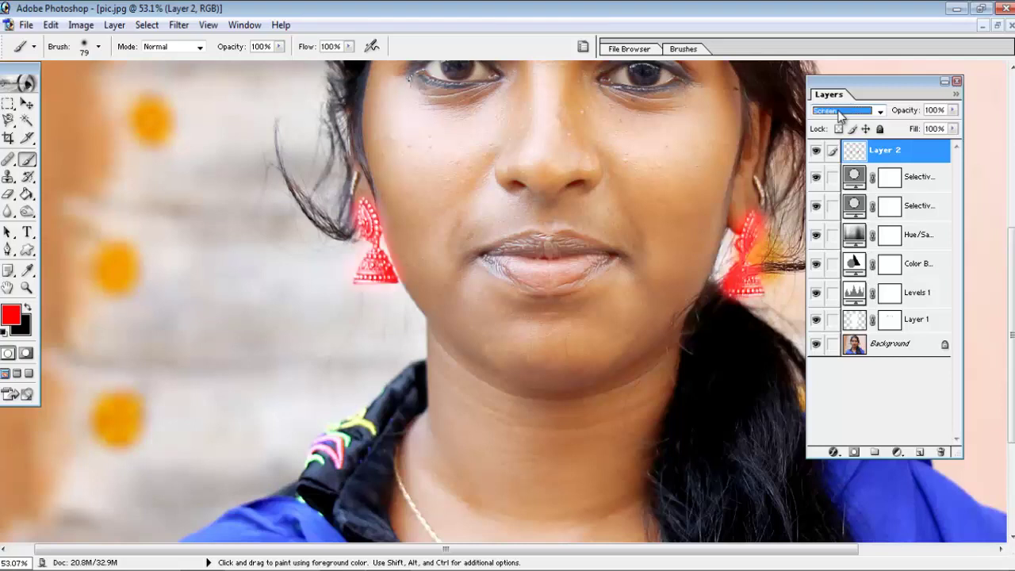
key("Down")
key("Down")
key("Down")
key("Down")
key("Down")
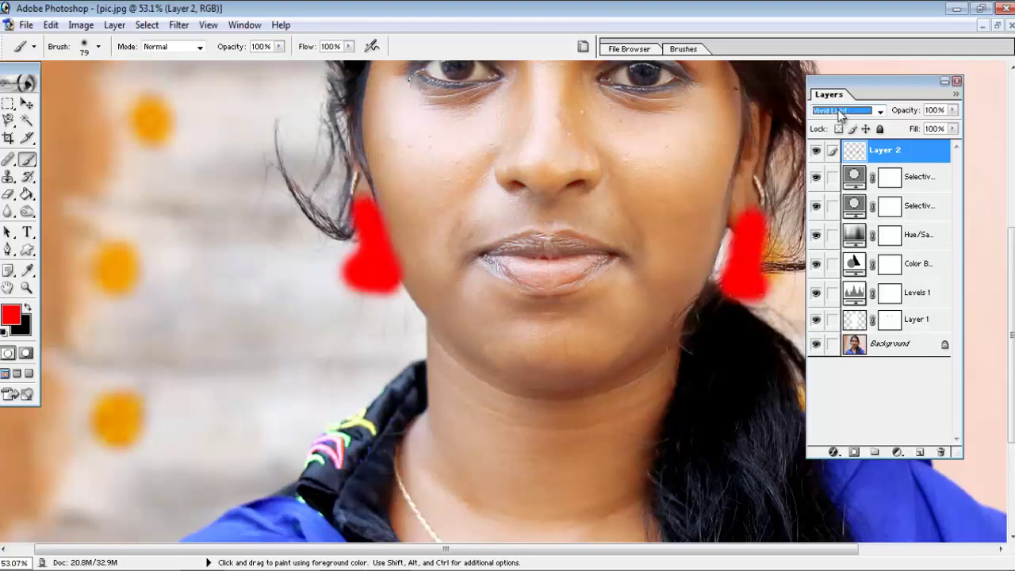
key("Down")
key("Down")
key("Down")
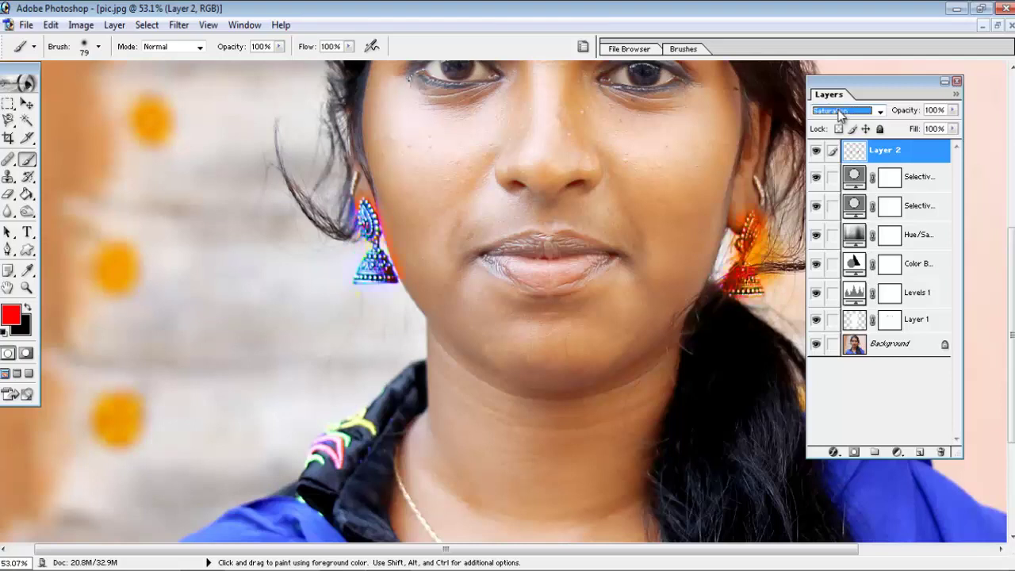
key("Down")
key("Down")
key("Up")
key("Up")
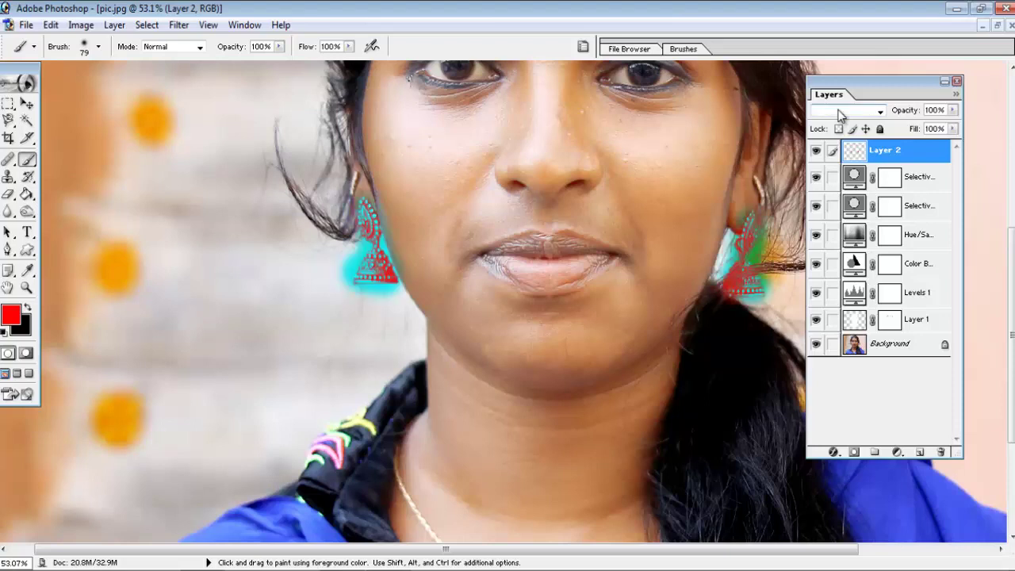
key("Up")
key("Up")
key("Up")
key("Up")
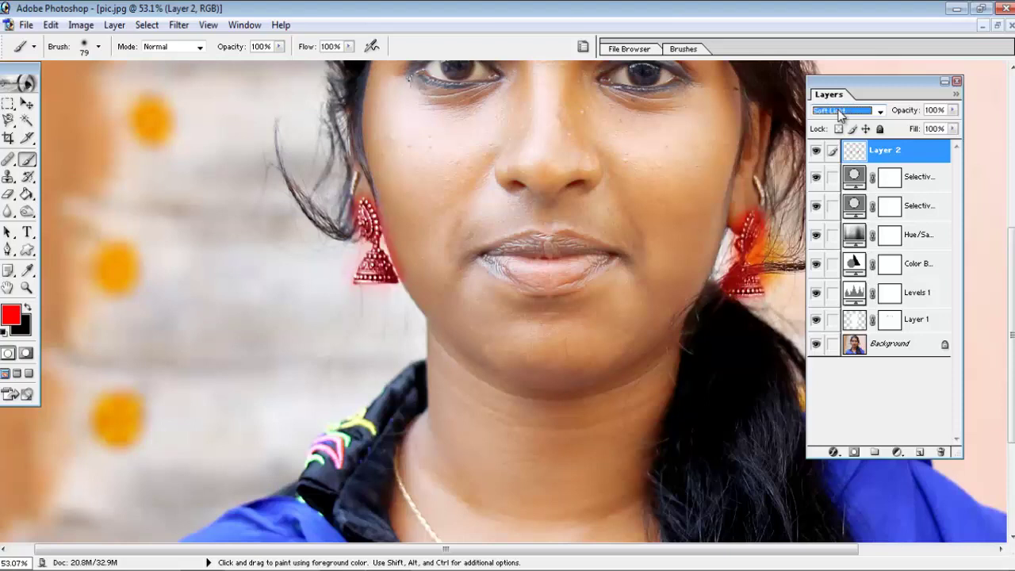
key("e")
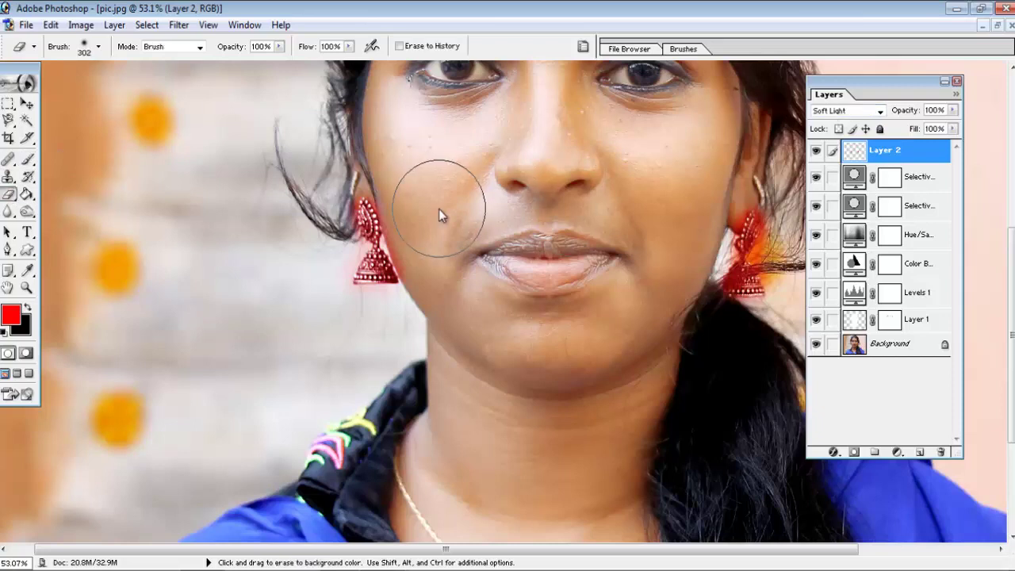
- Erase the red overspill around both earrings with a 64 px eraser, toggling Layer 2 to compare
left_click(99, 47)
left_click_drag(58, 86, 49, 87)
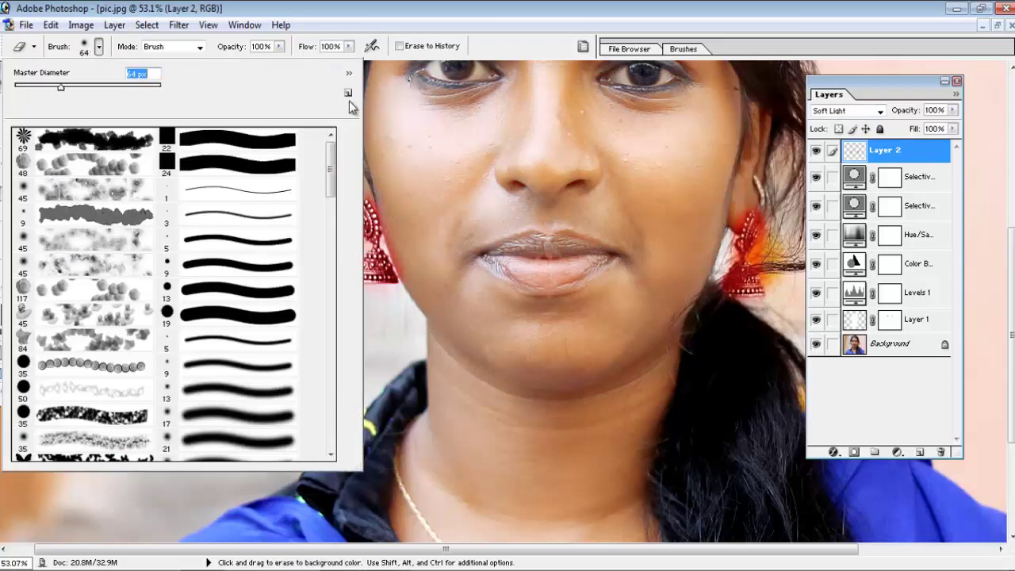
left_click(455, 106)
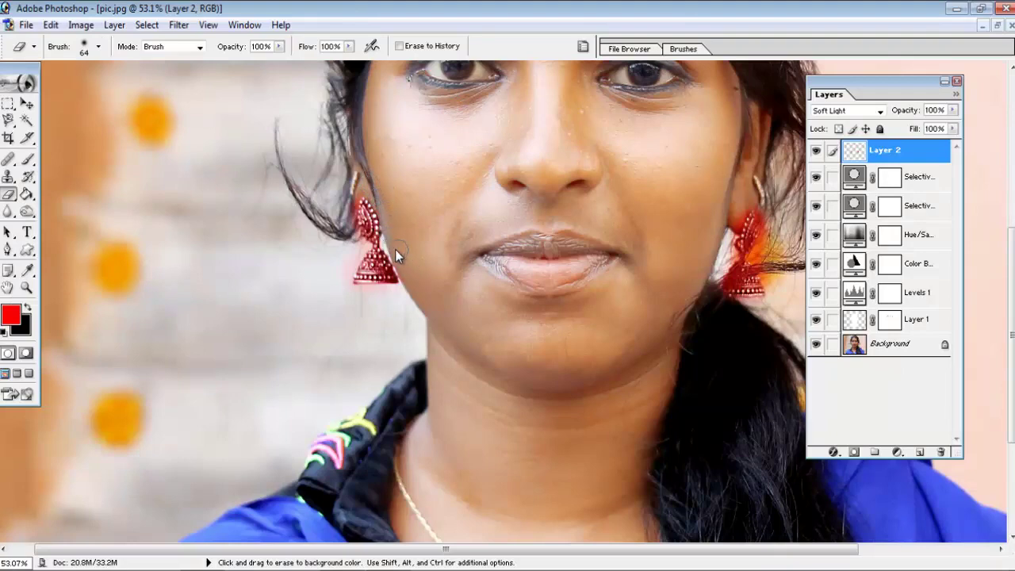
mouse_move(346, 293)
left_mouse_down()
mouse_move(353, 230)
mouse_move(372, 190)
left_mouse_up()
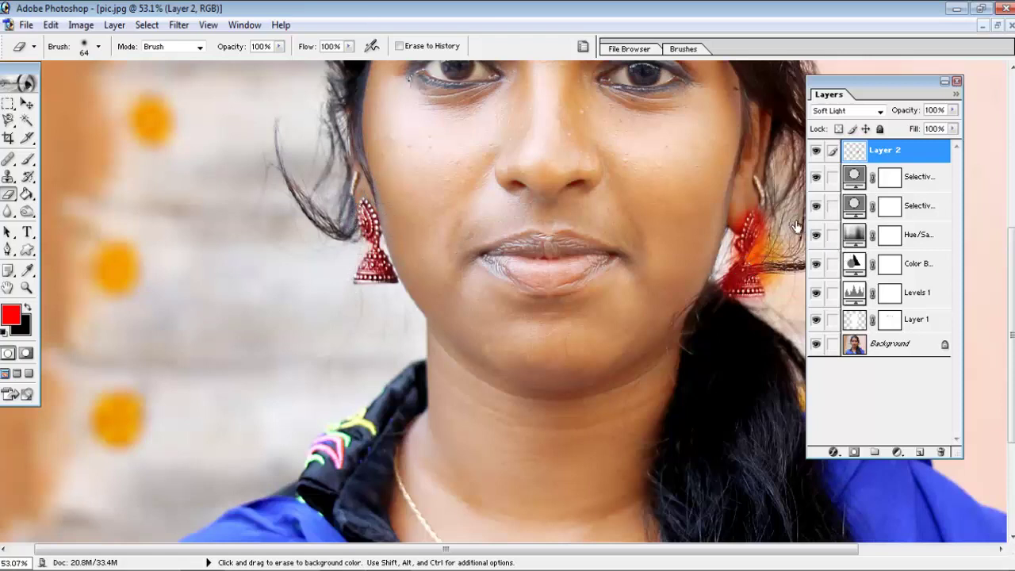
left_click_drag(793, 224, 765, 266)
left_click(816, 151)
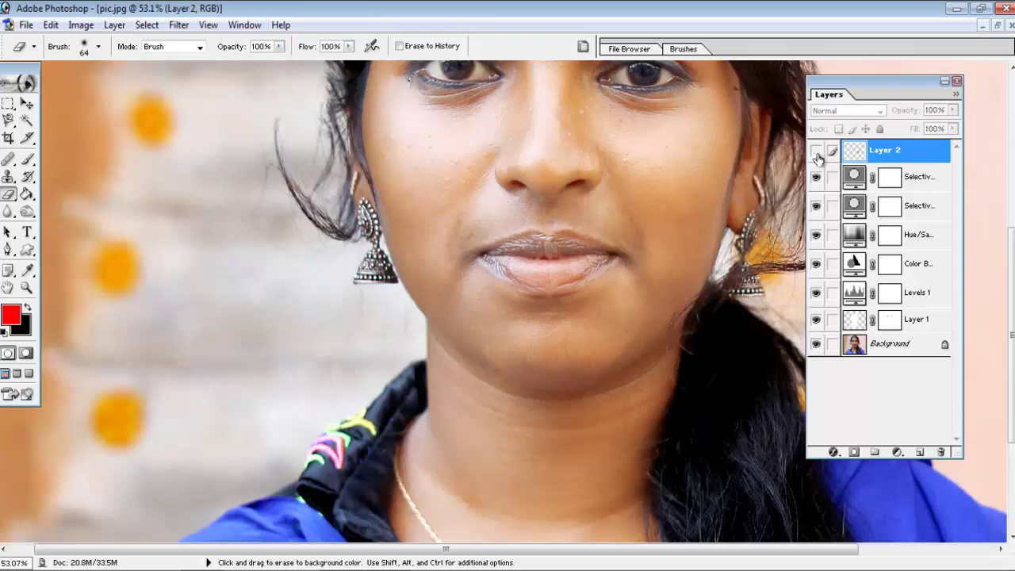
left_click(816, 151)
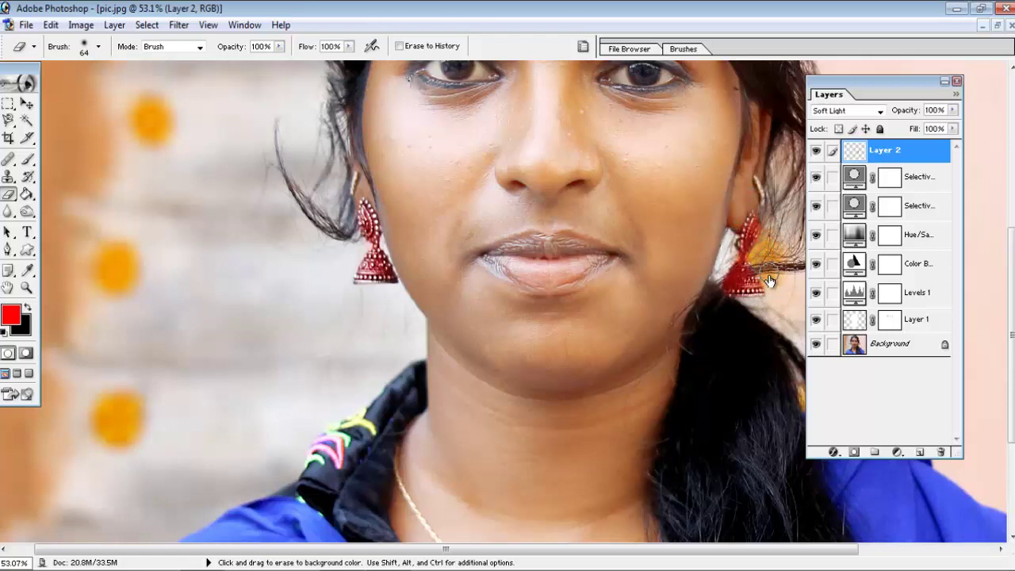
- Shift Layer 2's earring paint to a pinker red with a -21 hue change
left_click(26, 104)
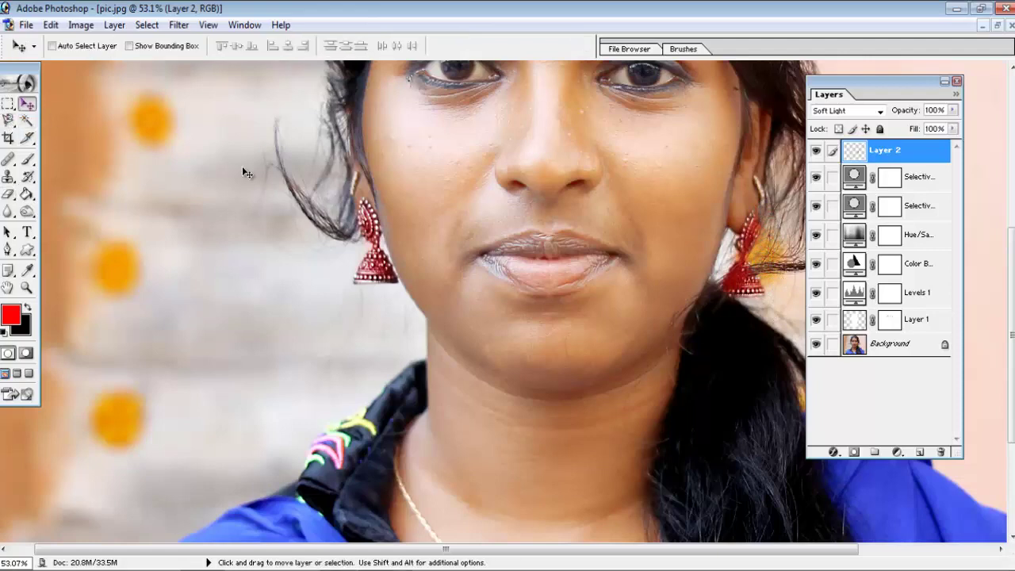
key("ctrl+0")
scroll(626, 199, "up", 2)
scroll(638, 166, "up", 2)
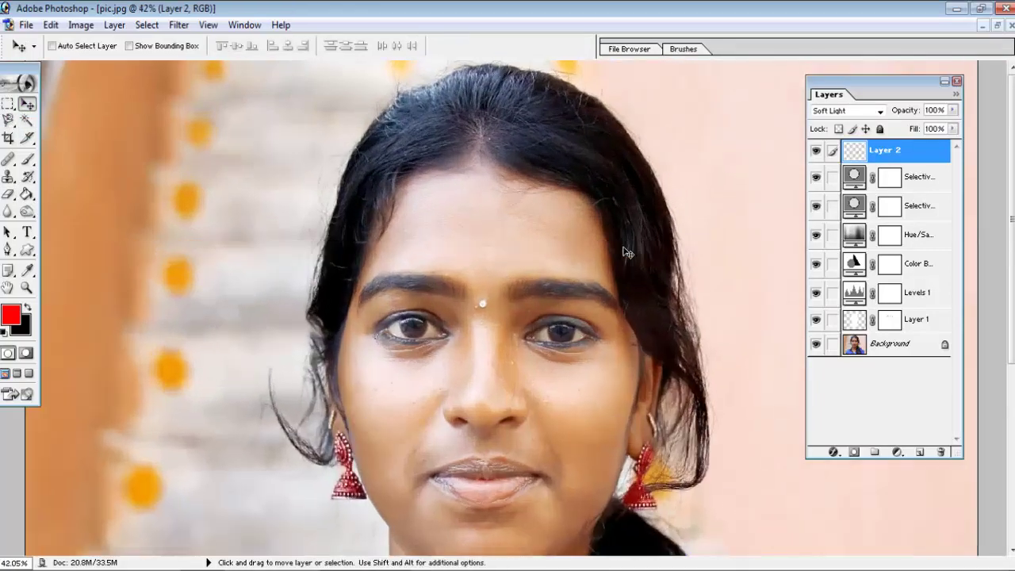
key("ctrl+u")
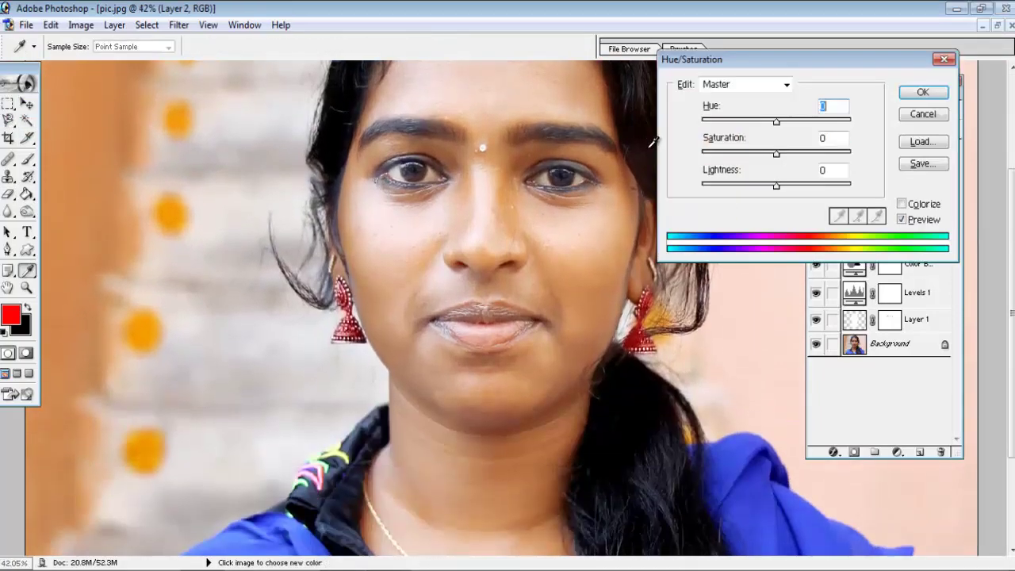
mouse_move(776, 121)
left_mouse_down()
mouse_move(856, 127)
mouse_move(745, 124)
mouse_move(761, 119)
left_mouse_up()
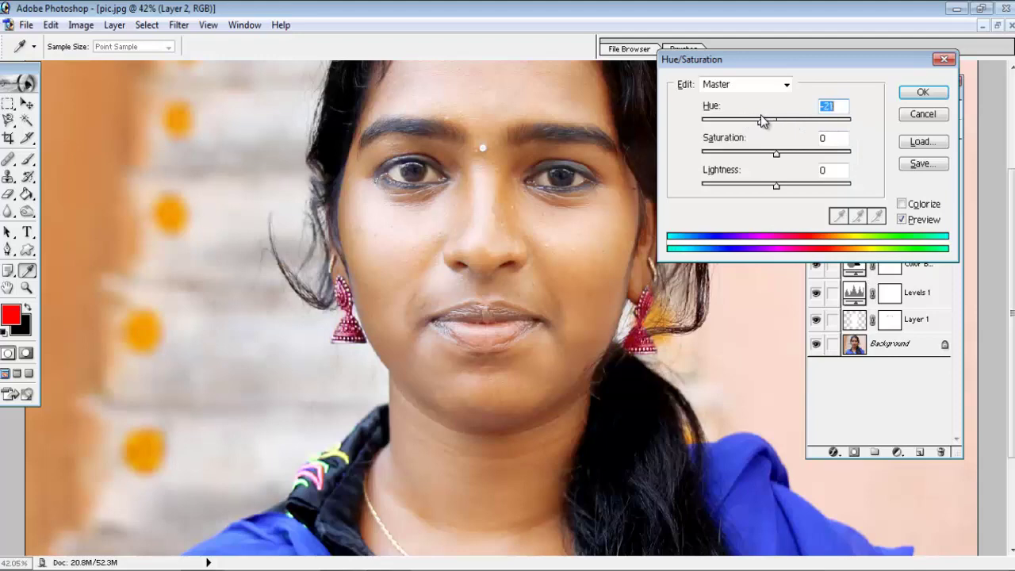
left_click(932, 95)
- Lower Layer 2's opacity to 57% and fit the image on screen
scroll(531, 363, "up", 1)
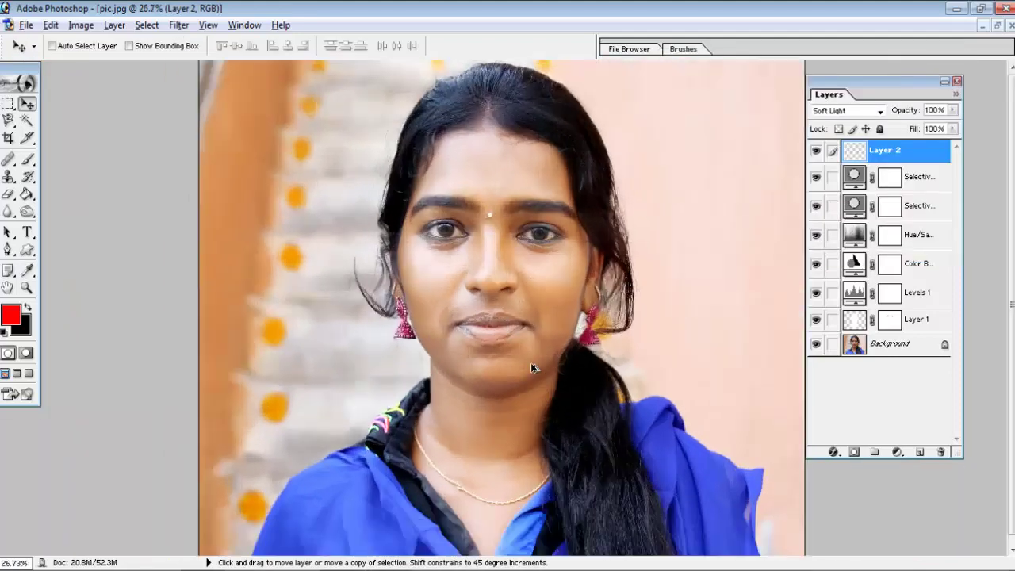
scroll(531, 363, "up", 1)
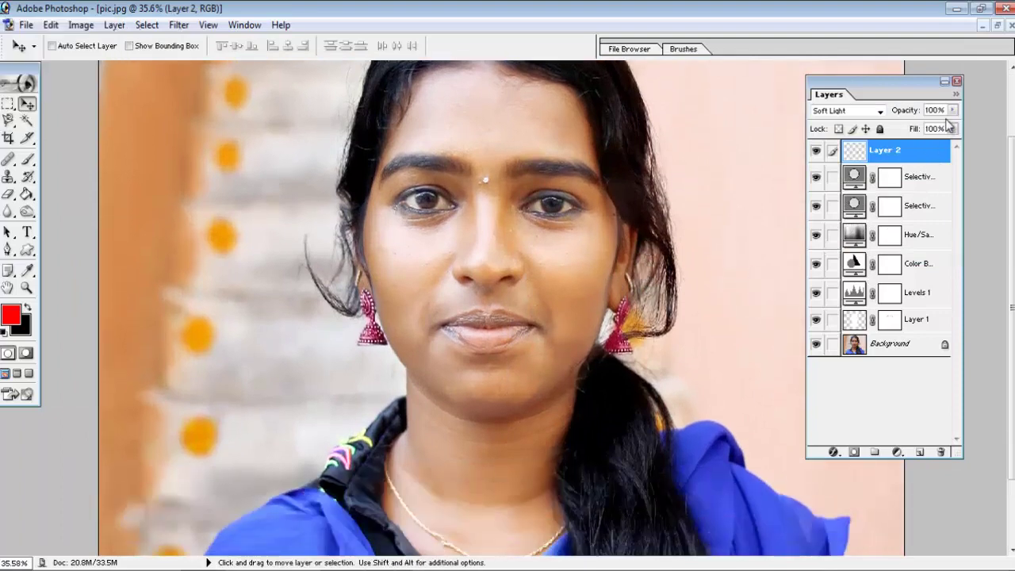
left_click(952, 110)
left_click_drag(952, 127, 902, 130)
key("ctrl+0")
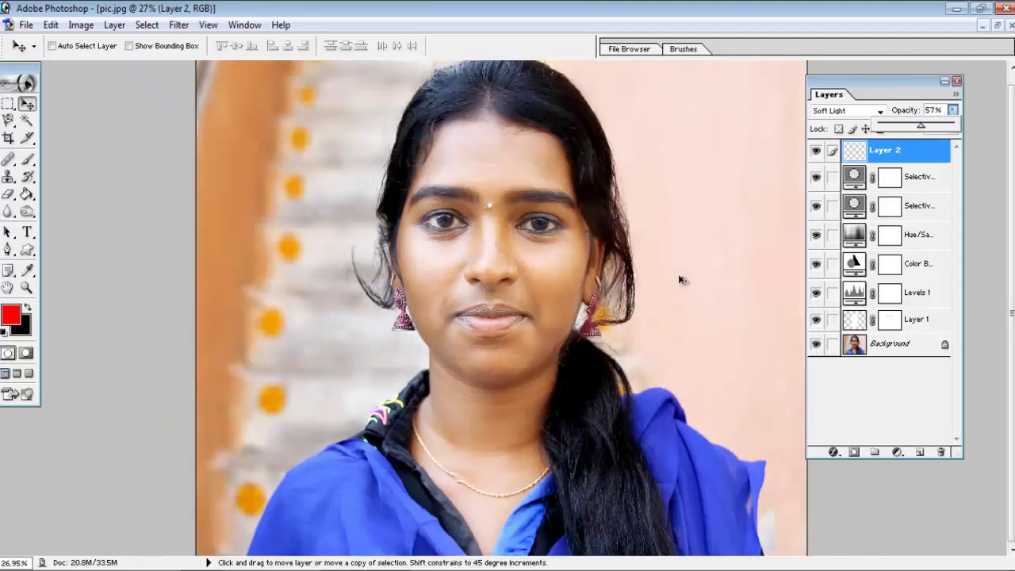
left_click(9, 104)
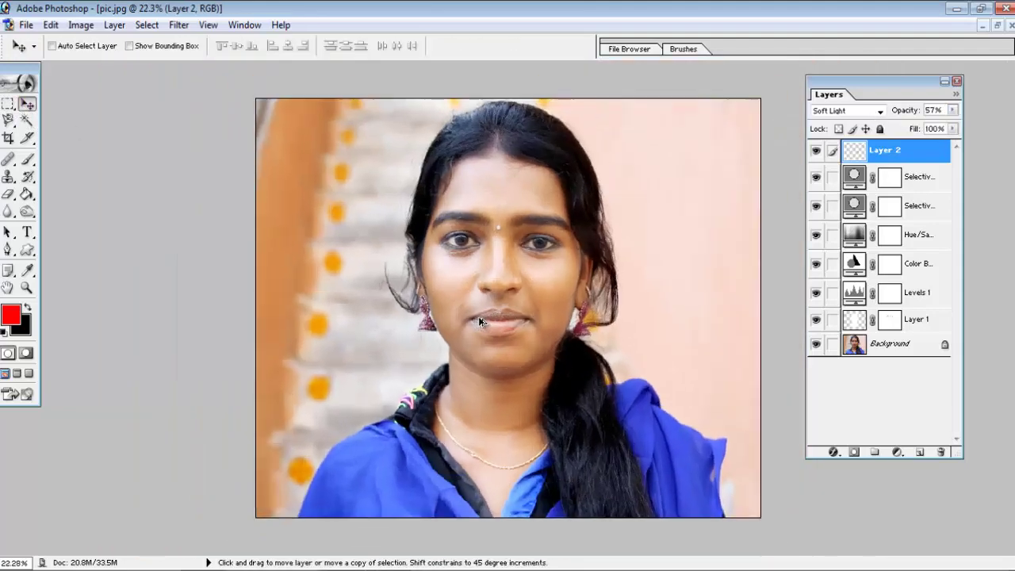
- Turn the earrings blue with a -136 hue shift, then shift the hue again toward gold
key("ctrl+u")
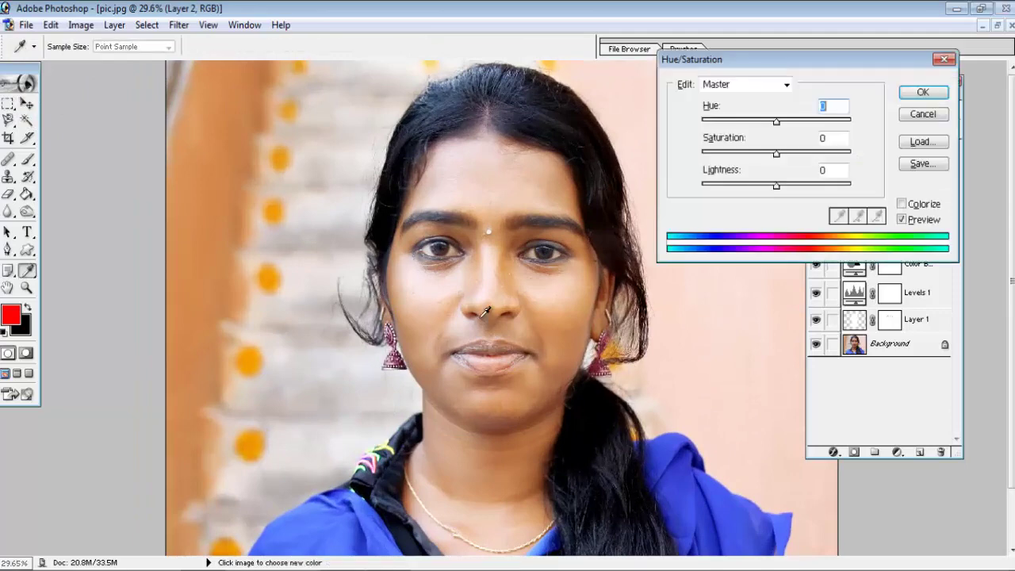
left_click_drag(776, 122, 716, 125)
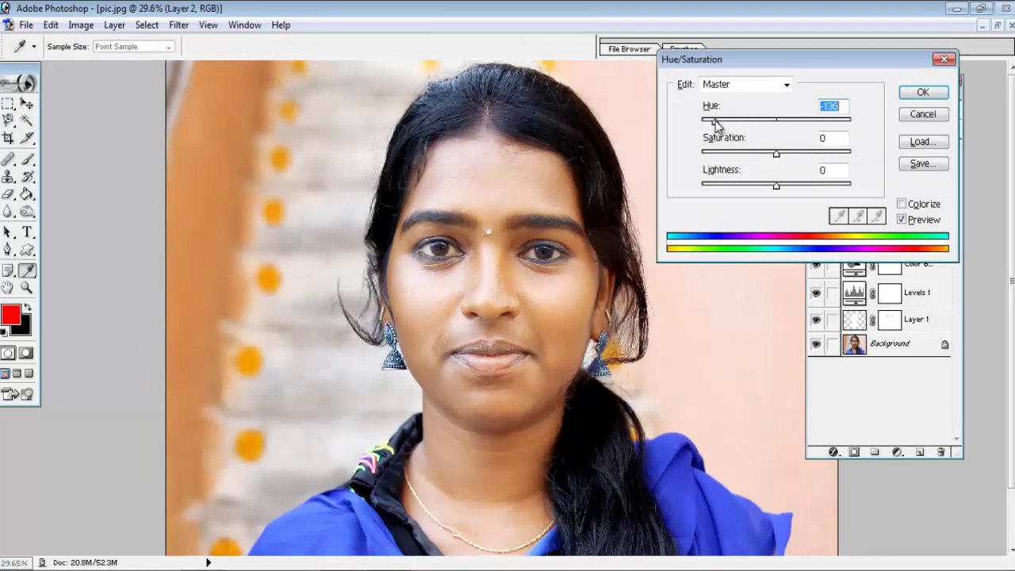
left_click(923, 92)
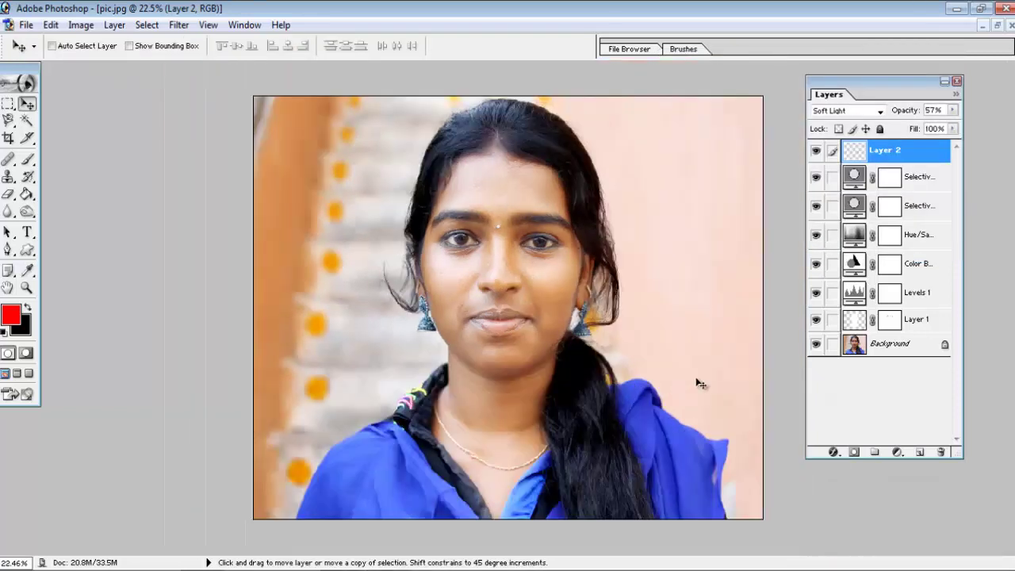
key("ctrl+u")
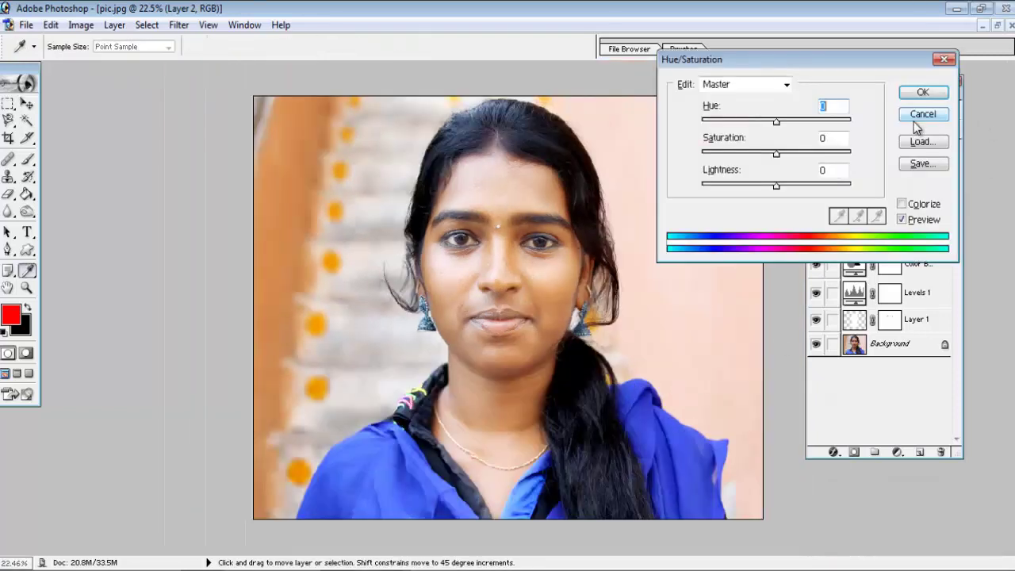
left_click_drag(776, 122, 874, 125)
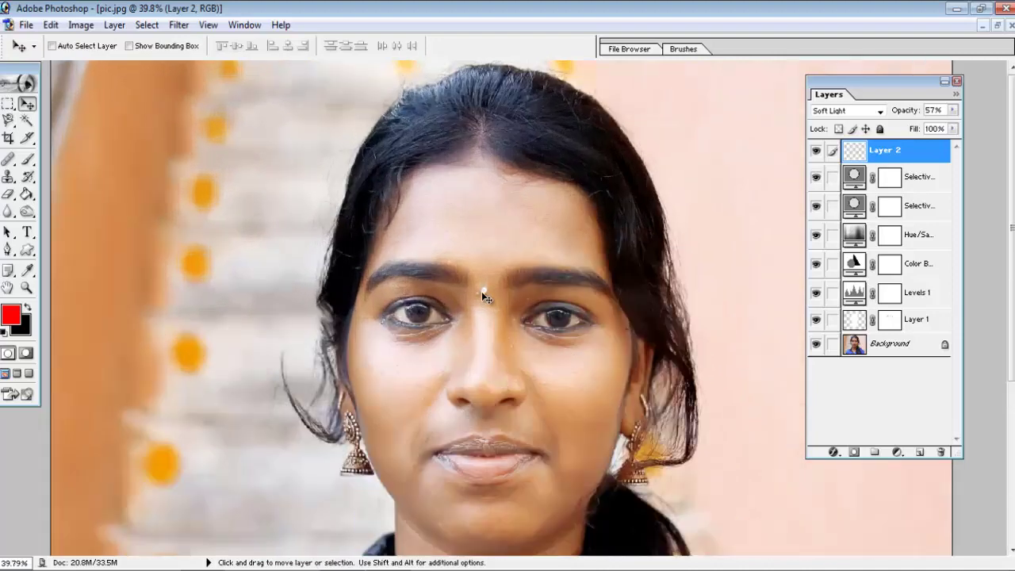
- Zoom in on the forehead, add a new Layer 3 and paint a red bindi between the eyebrows
key("ctrl+plus")
left_click_drag(572, 295, 477, 193)
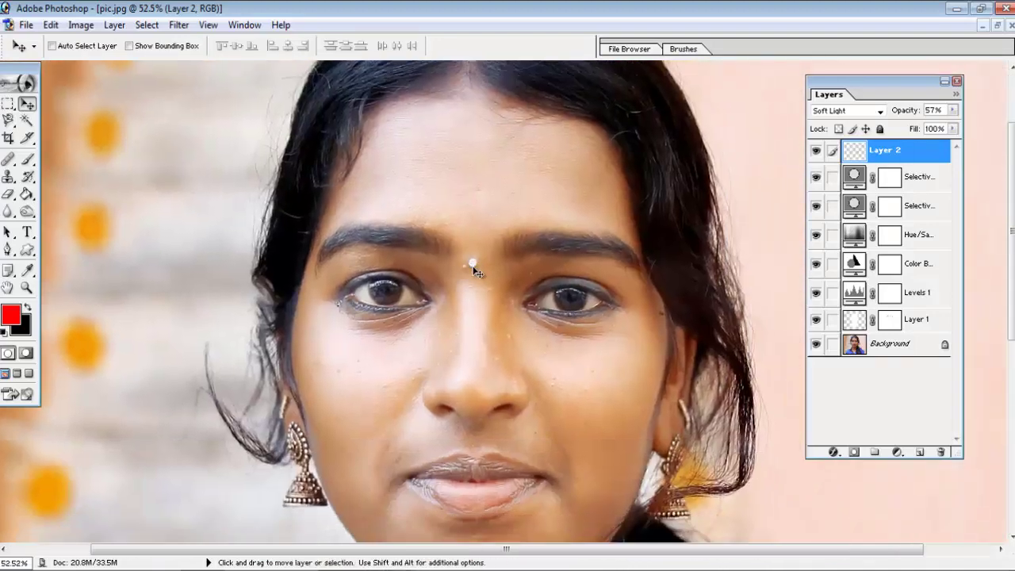
left_click(917, 454)
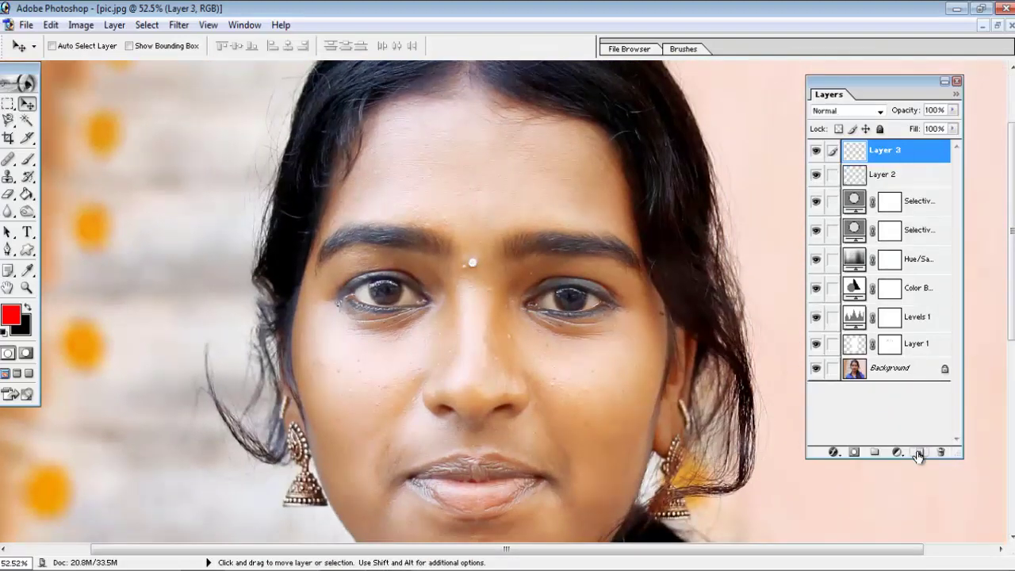
left_click(28, 162)
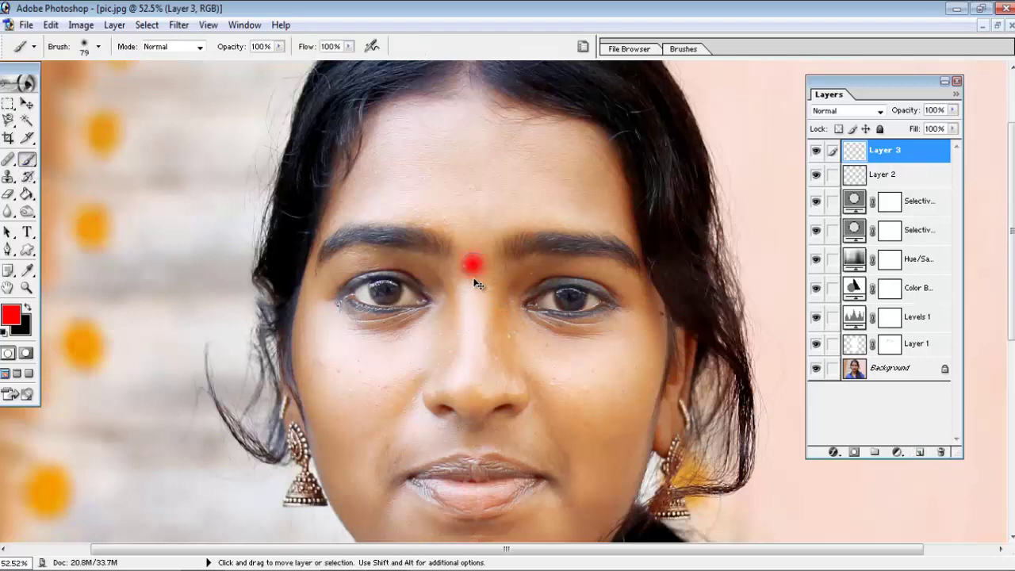
left_click(471, 274)
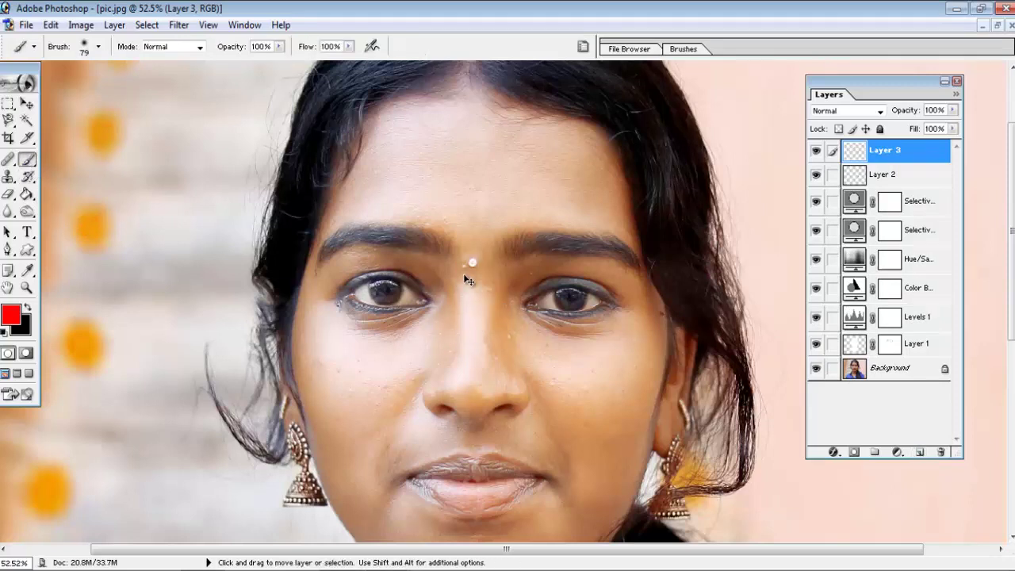
- Switch to a 19 px brush and finish the dot, with Layer 3 blending in Color mode
left_click(99, 46)
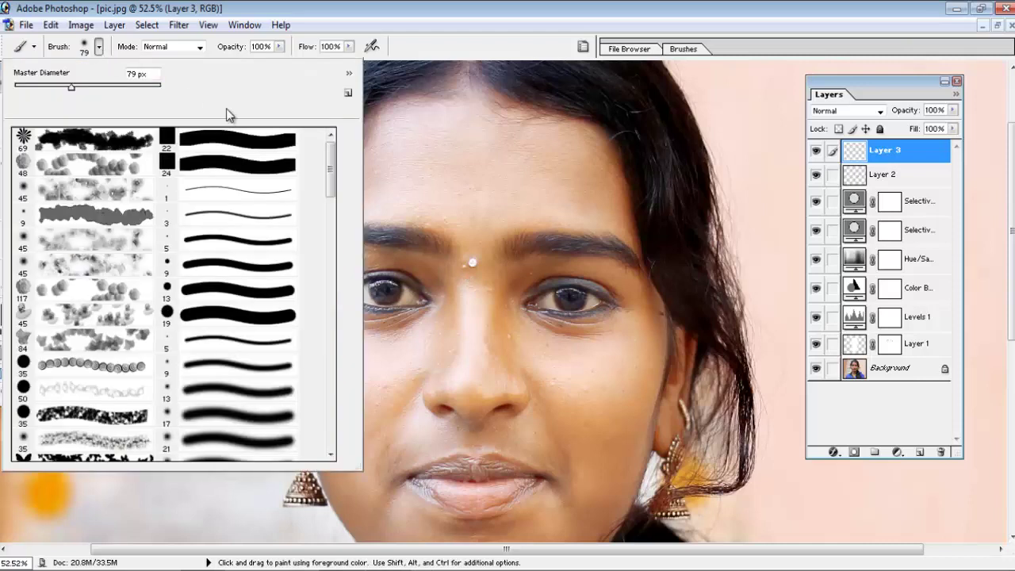
left_click(240, 314)
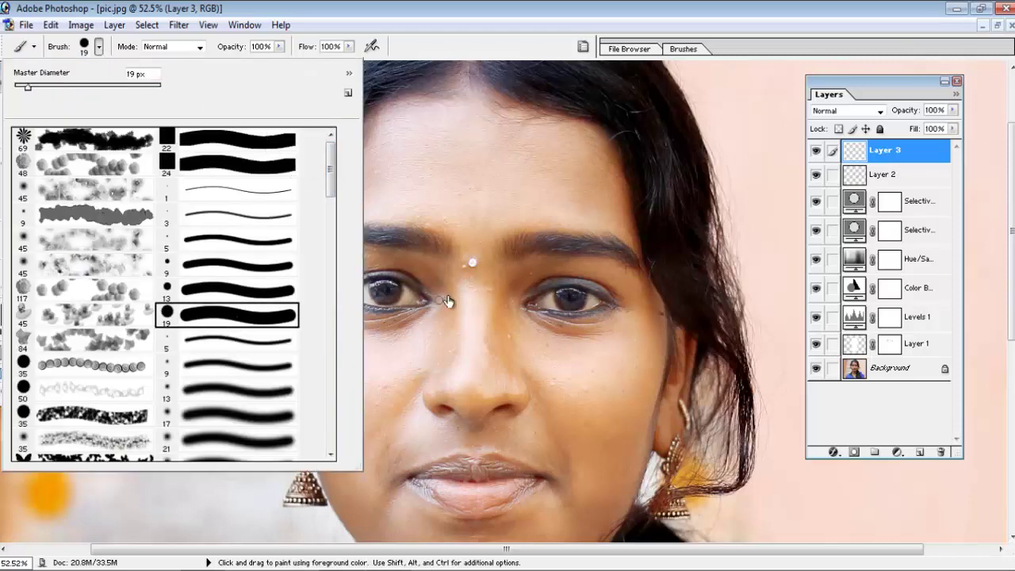
left_click(472, 264)
left_click(837, 111)
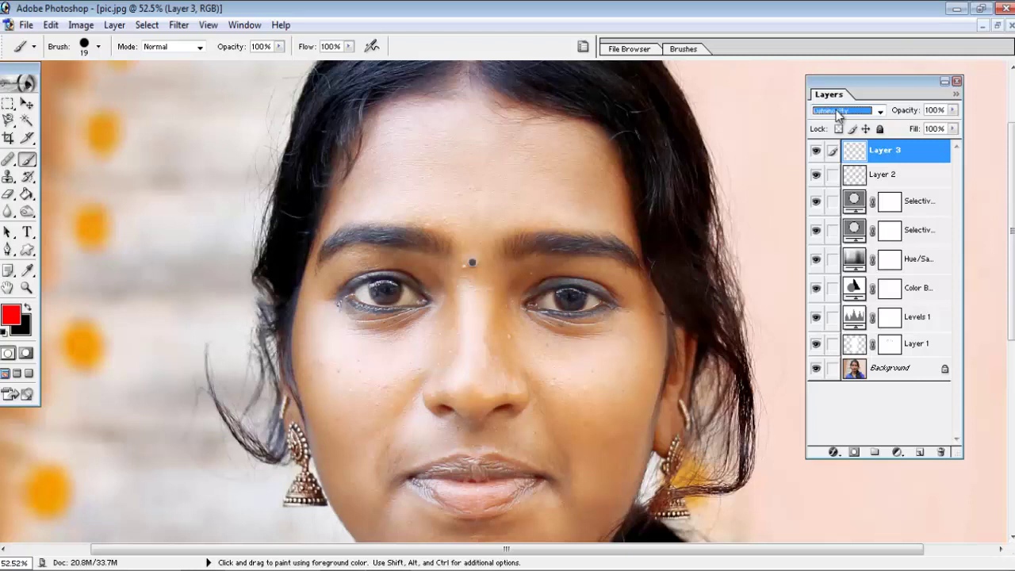
- Delete Layer 3 and switch to a slightly enlarged 5 px brush
left_click(938, 451)
left_click(477, 232)
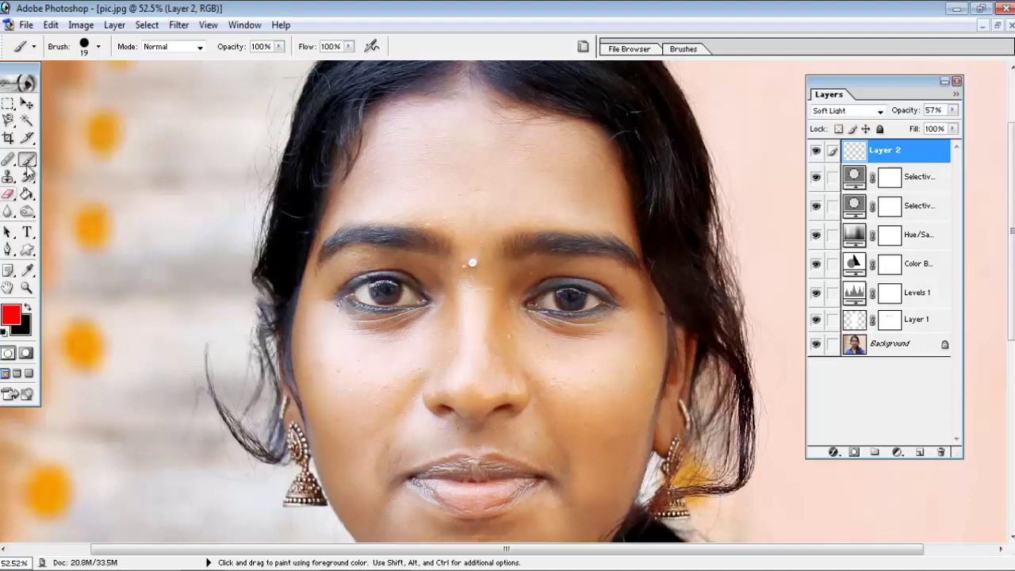
left_click(99, 47)
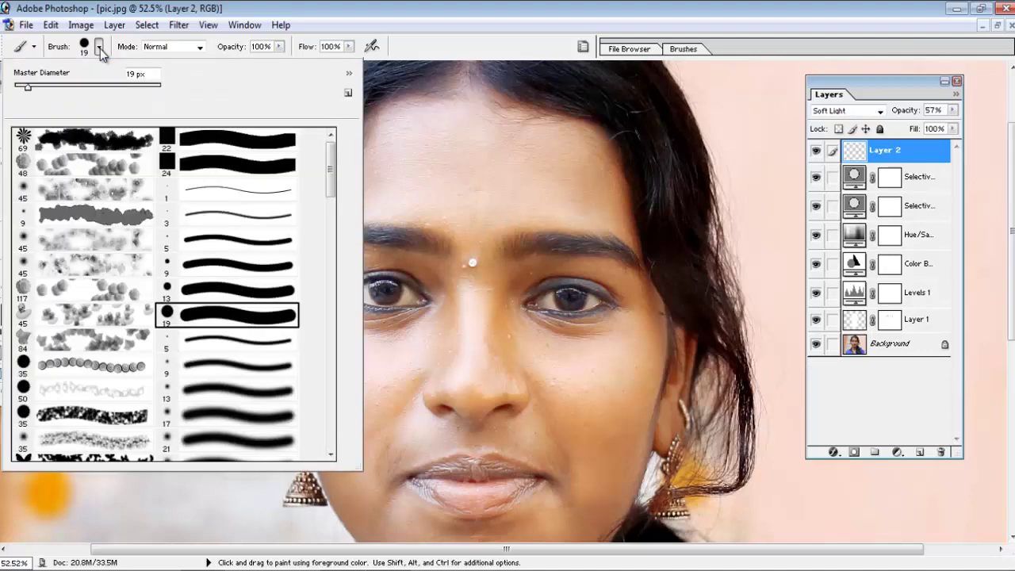
left_click(232, 349)
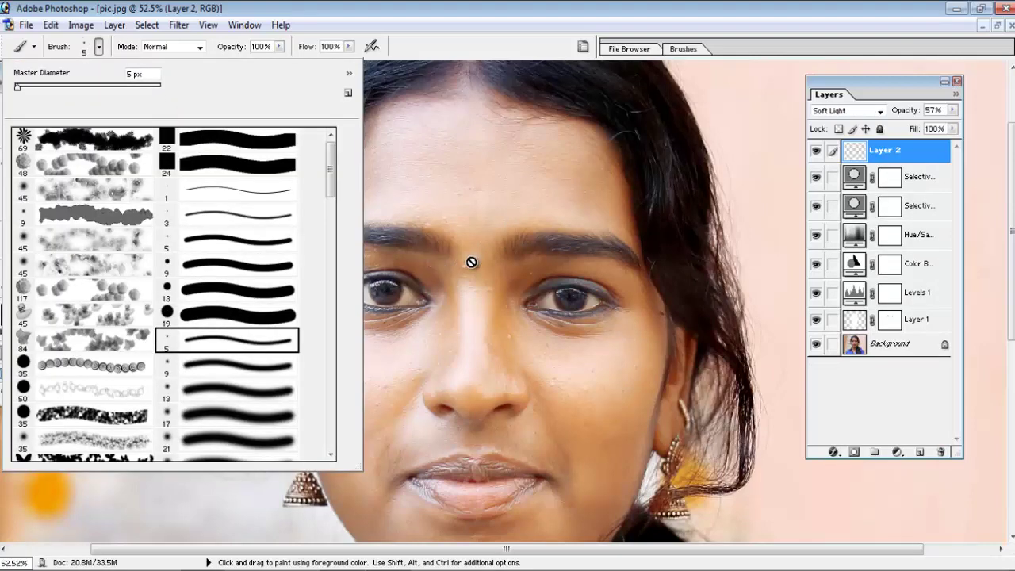
left_click(471, 262)
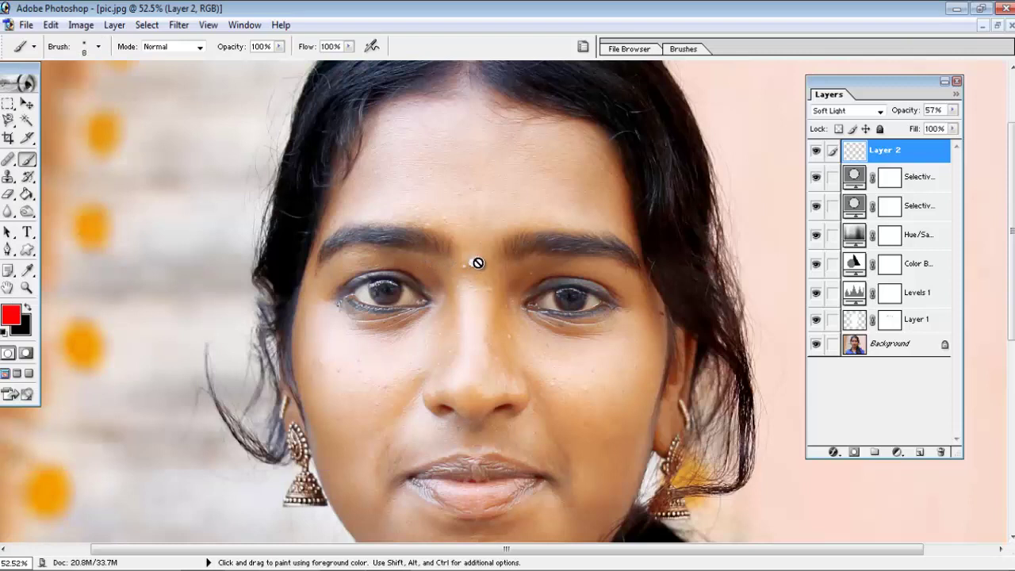
key("bracketright")
key("bracketright")
key("bracketright")
- Keep Layer 2 in Soft Light after trying Normal, and raise its opacity to 100%
left_click(865, 115)
left_click(828, 121)
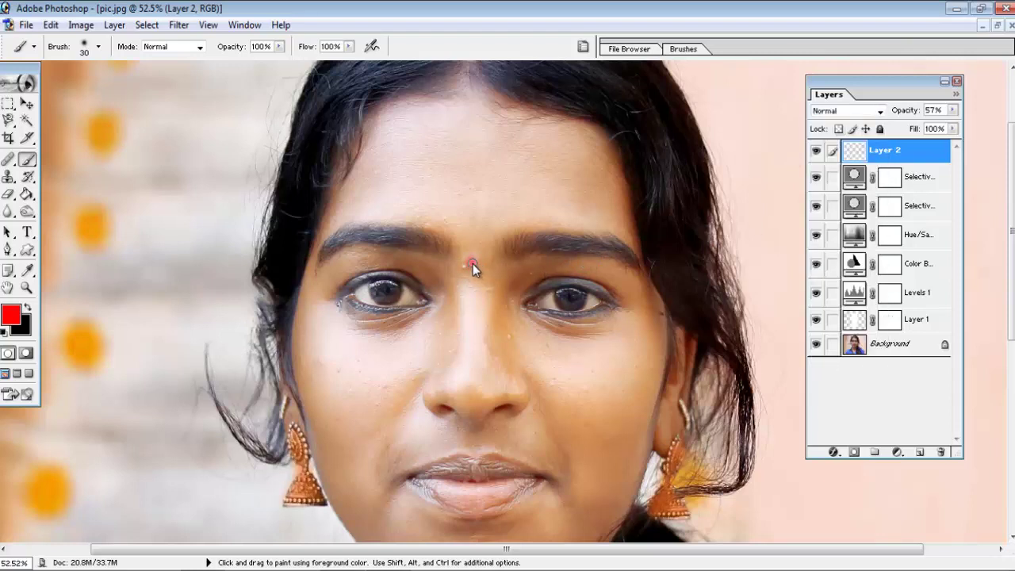
key("ctrl+alt")
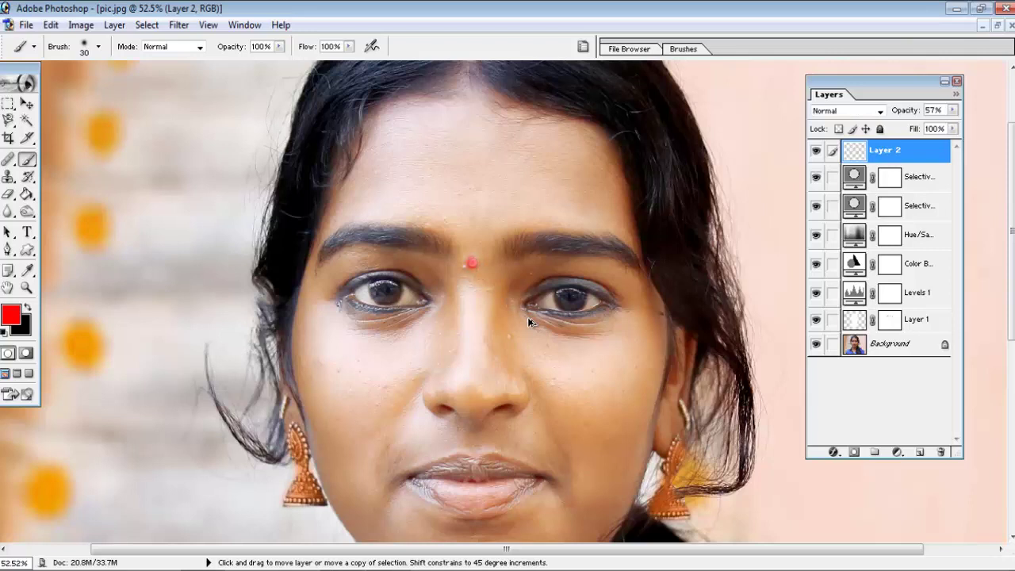
key("ctrl+z")
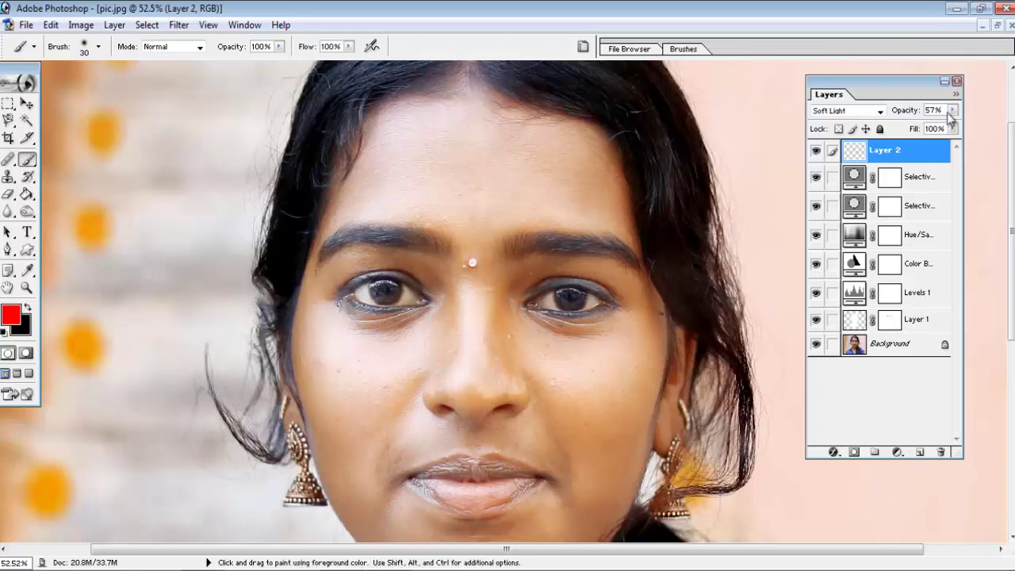
left_click_drag(952, 111, 960, 125)
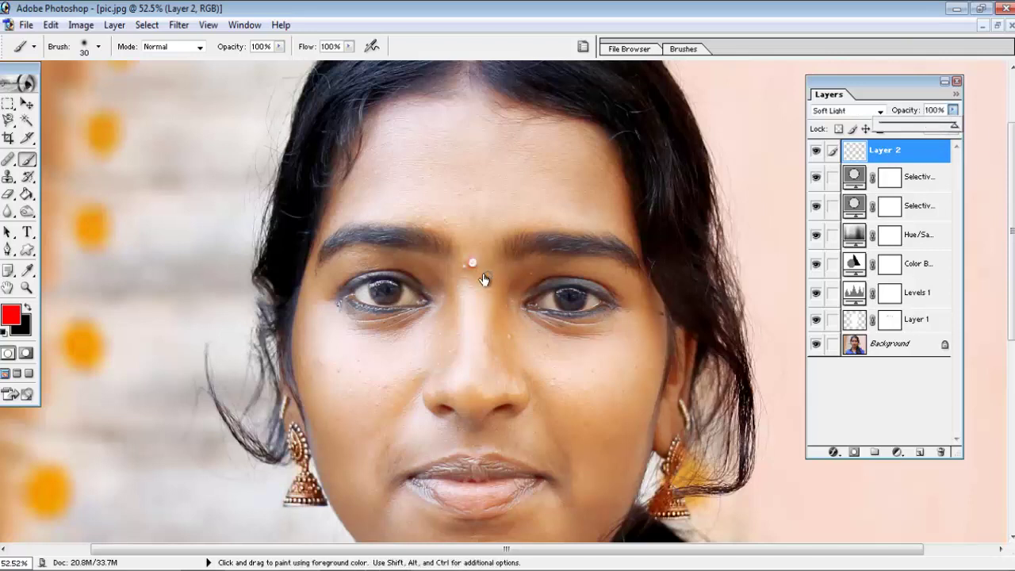
left_click(473, 267)
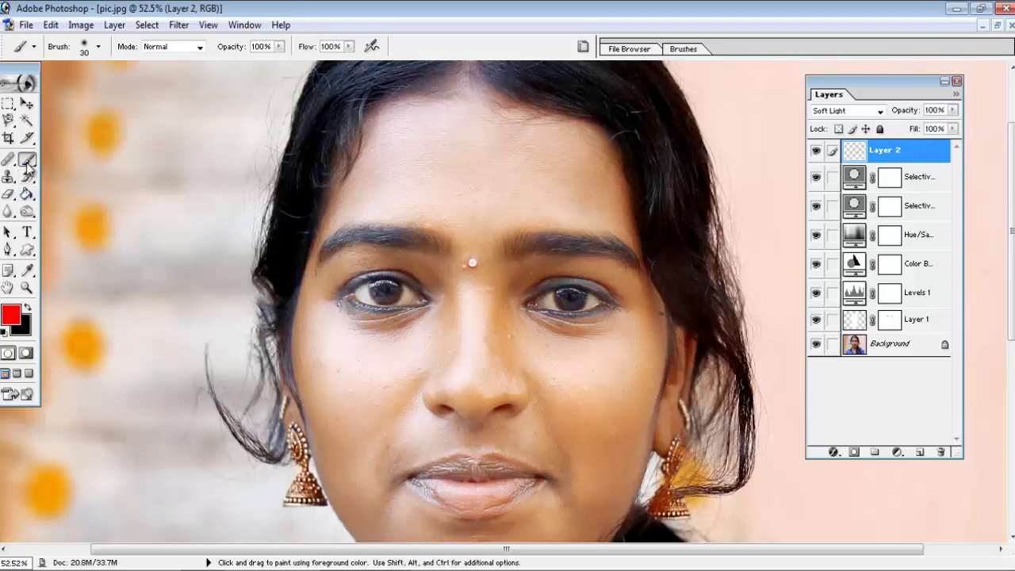
left_click_drag(514, 187, 429, 186)
- Undo the forehead stroke and cycle Layer 2 through Normal, Dissolve, Overlay, Color Dodge and Multiply
key("ctrl+z")
left_click(878, 110)
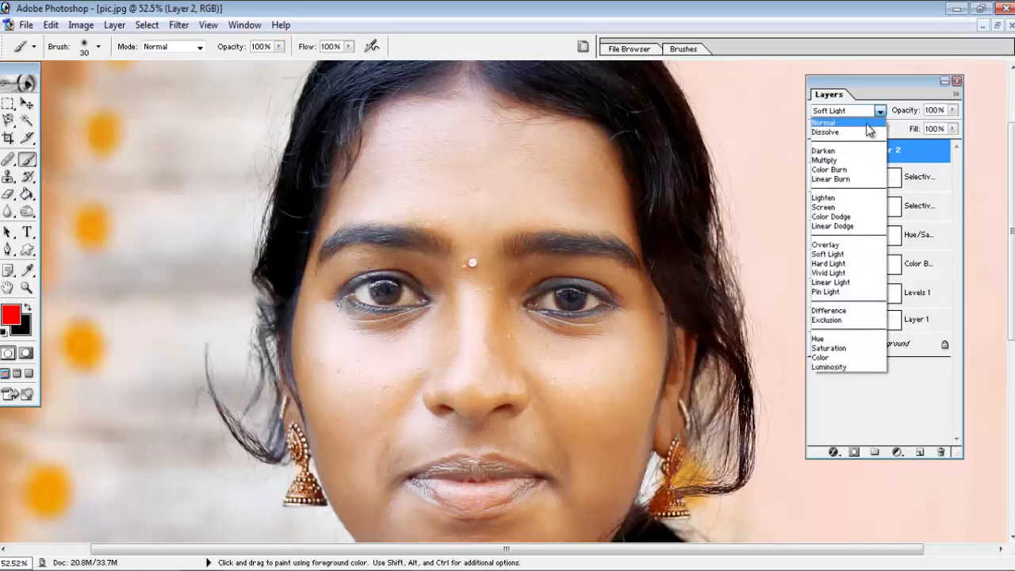
left_click(840, 120)
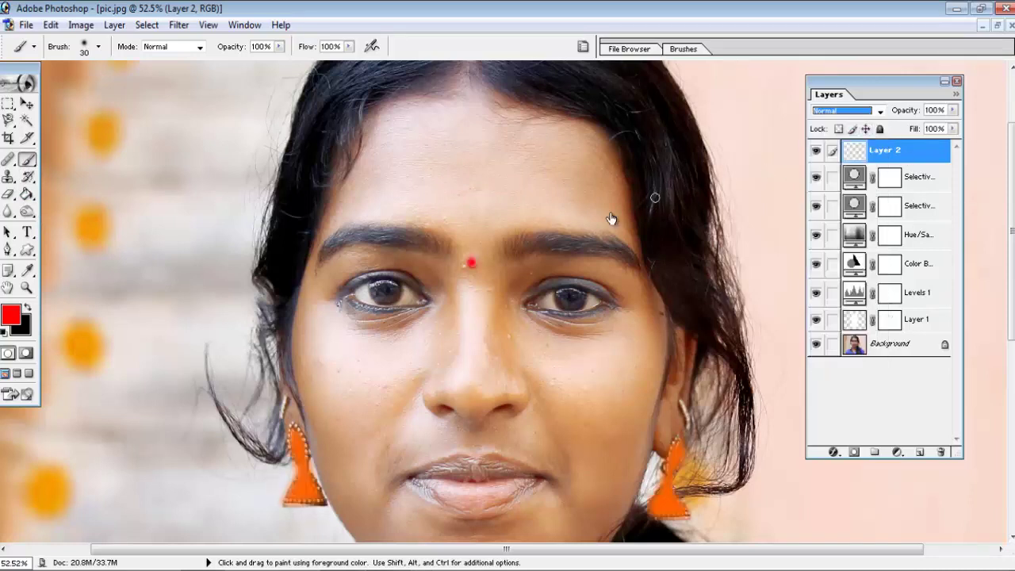
left_click(471, 267)
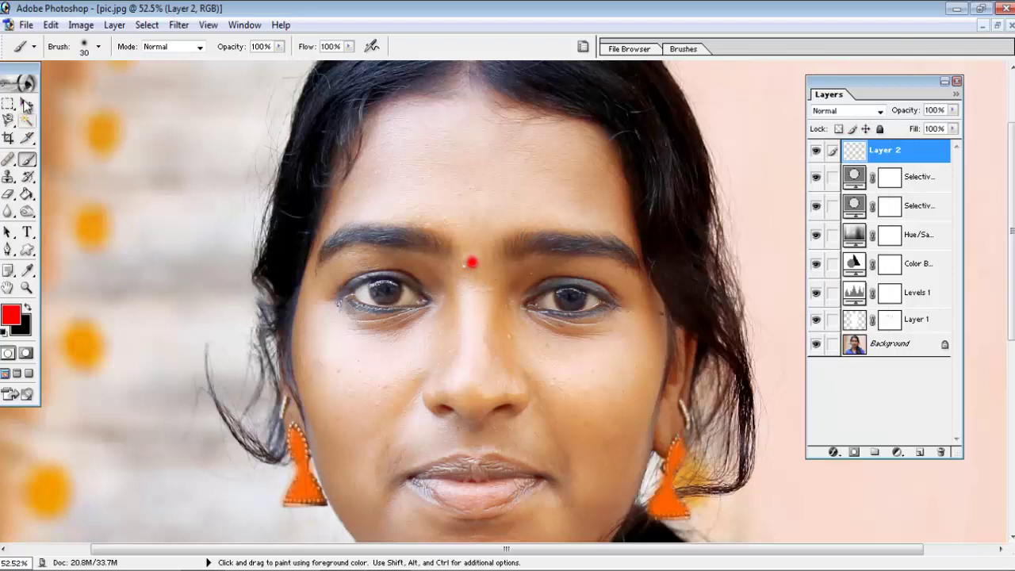
left_click(27, 104)
left_click(840, 111)
left_click(840, 121)
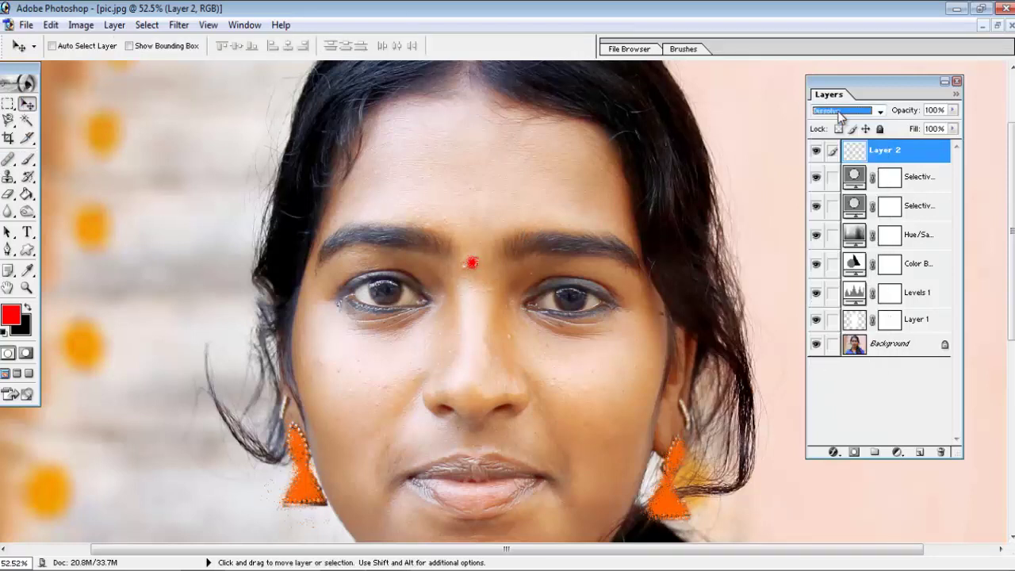
key("Down")
key("Down")
key("Down")
key("Down")
key("Down")
key("Down")
key("Down")
key("Down")
key("Down")
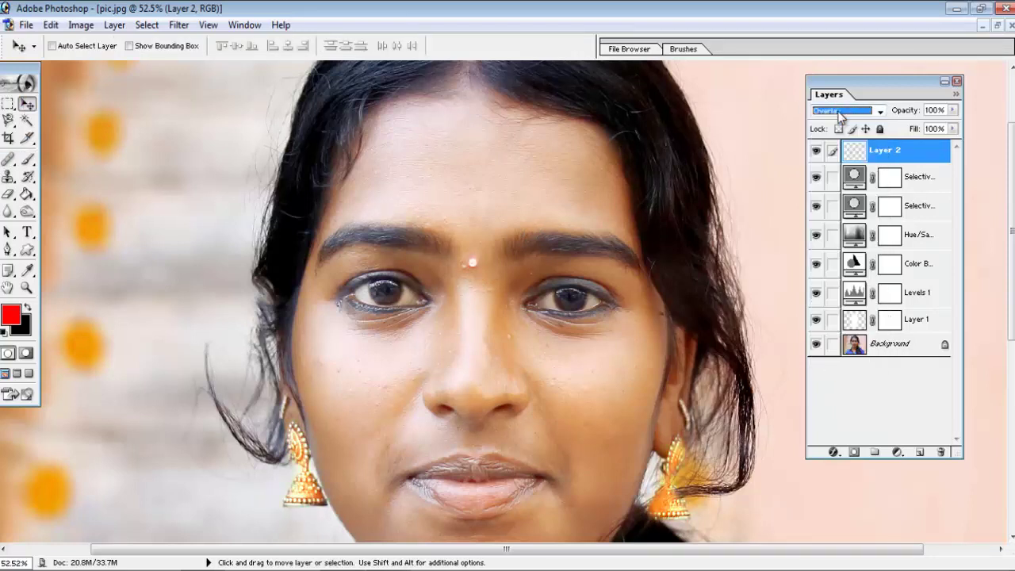
key("Down")
key("Down")
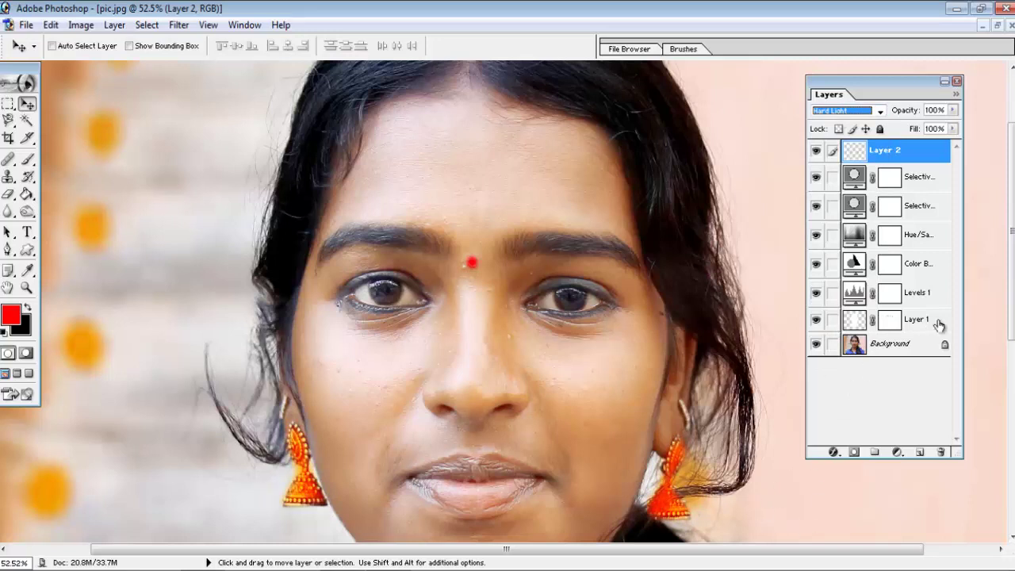
key("Up")
key("Up")
key("Up")
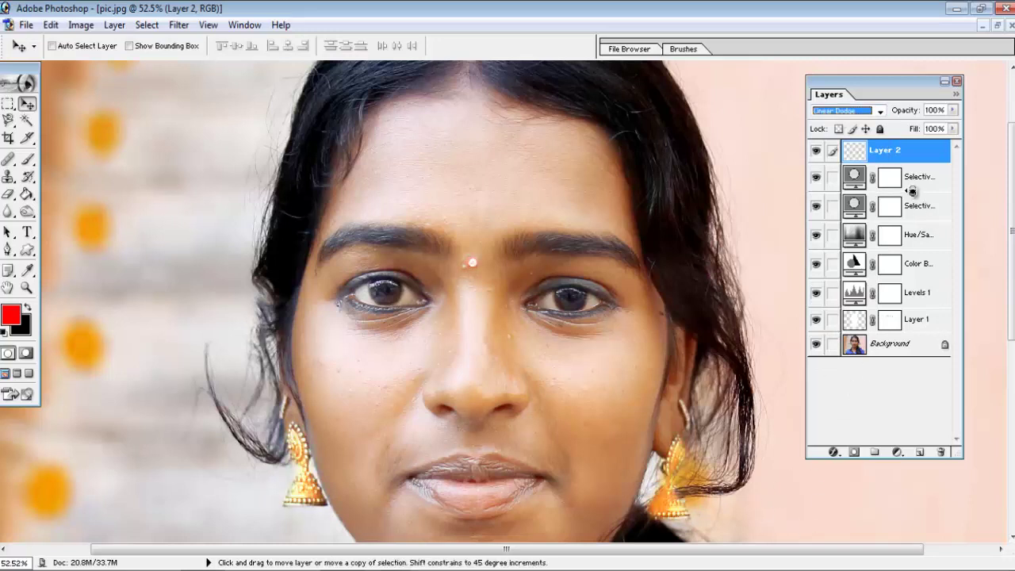
key("Up")
key("Up")
key("Up")
key("Up")
key("Up")
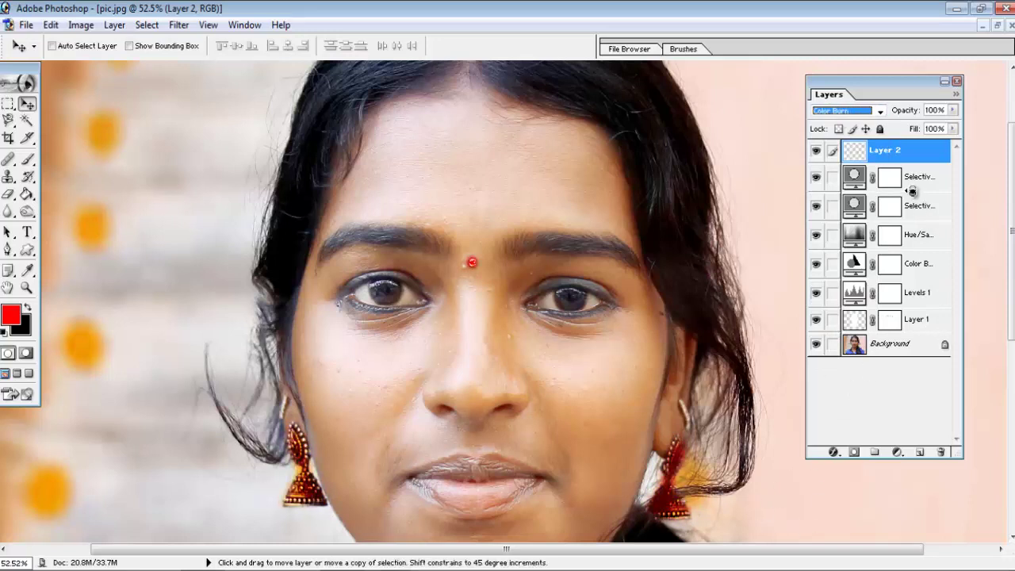
key("Up")
key("Up")
key("Up")
key("Up")
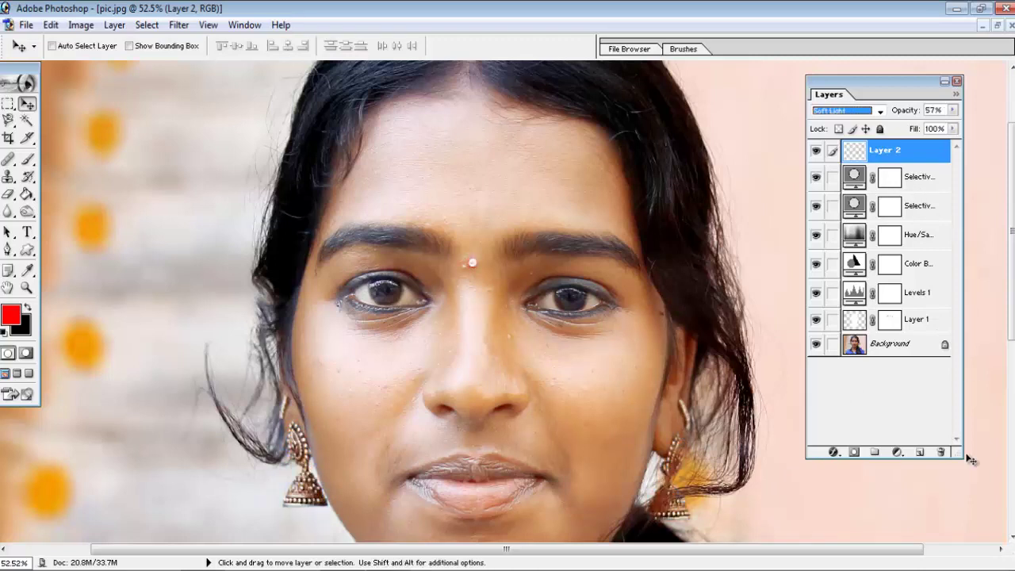
- Add Layer 3, paint a red dot between the eyebrows, and blend it as Exclusion
left_click(920, 452)
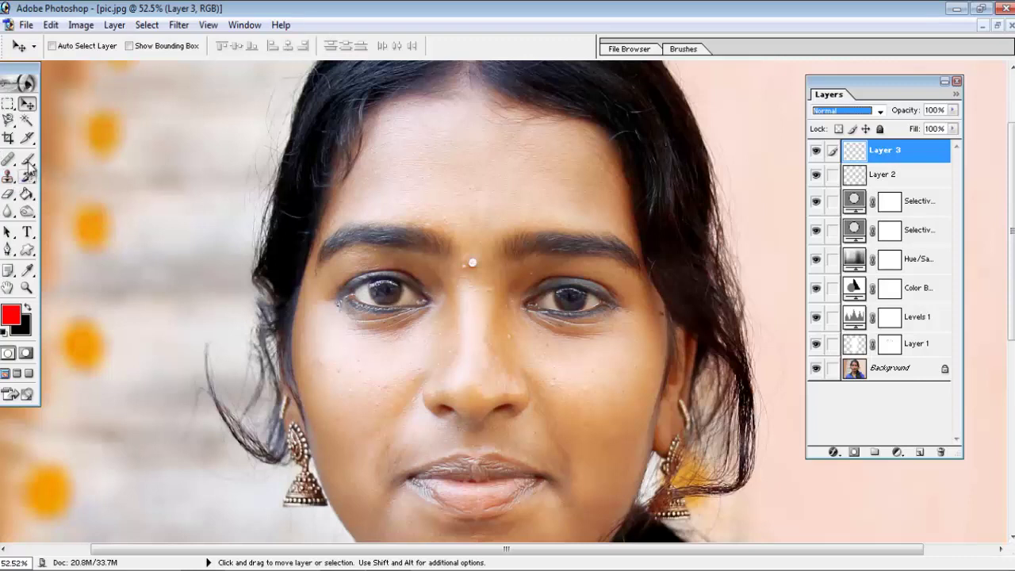
left_click(27, 158)
left_click(473, 263)
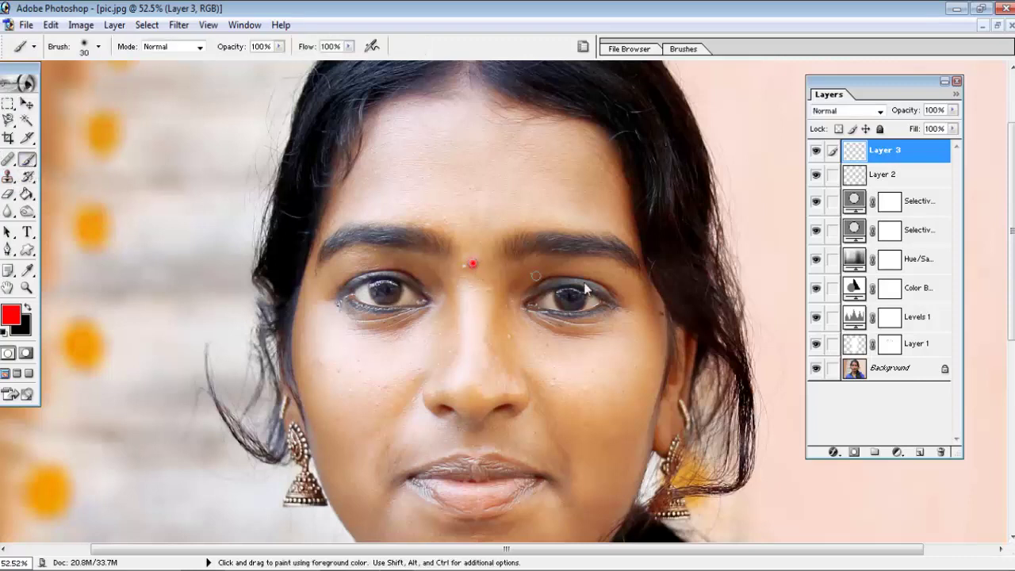
left_click(838, 111)
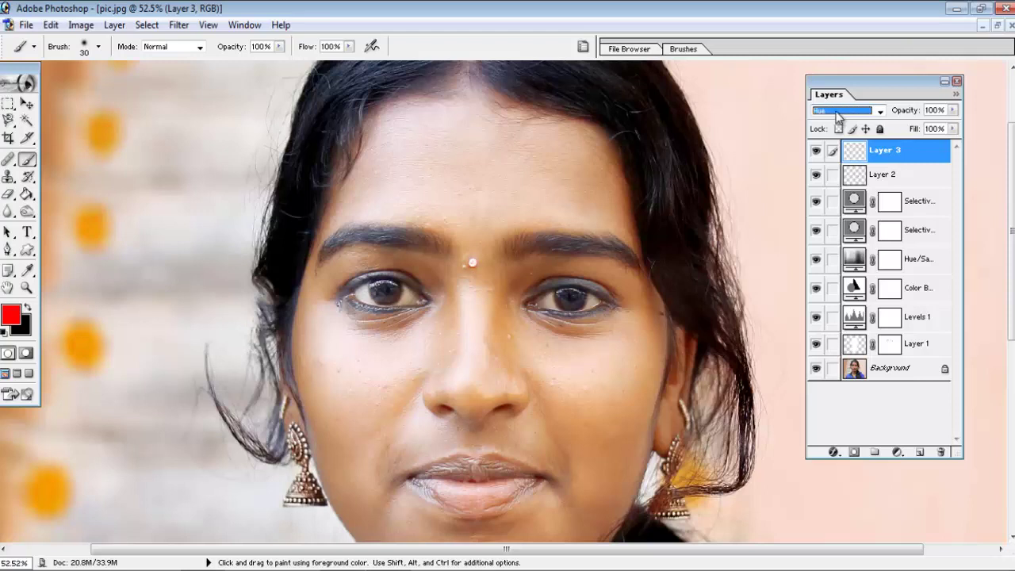
left_click(26, 103)
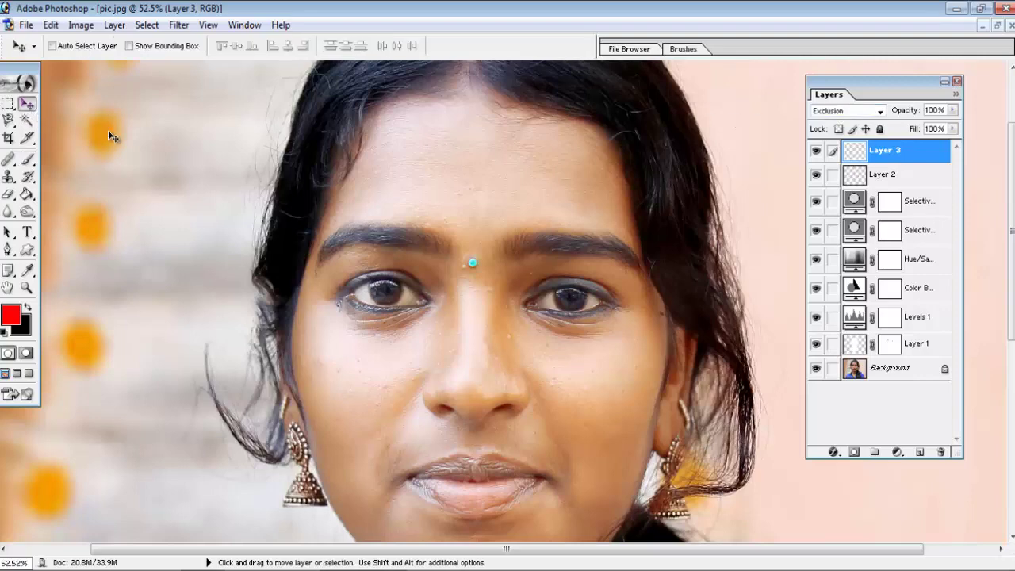
key("ctrl+0")
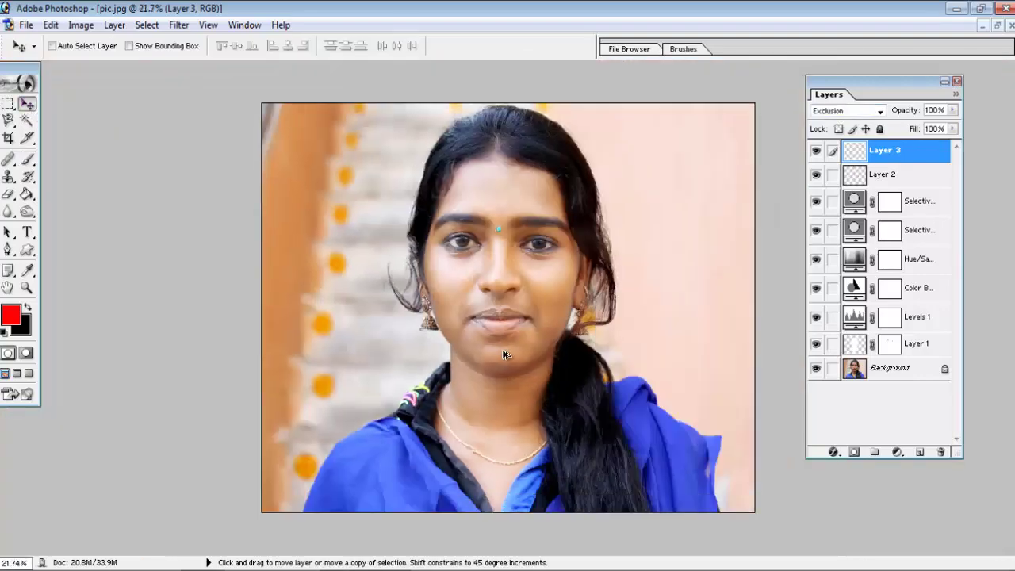
- Zoom in on the lips and add a new empty Layer 4 for the lip colour
key("ctrl+plus")
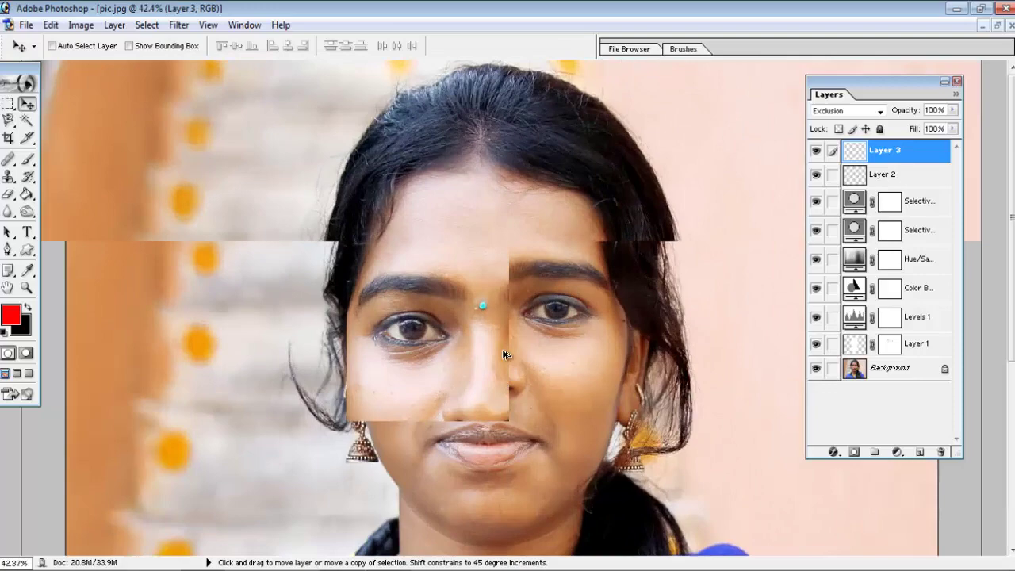
left_click_drag(503, 356, 575, 417)
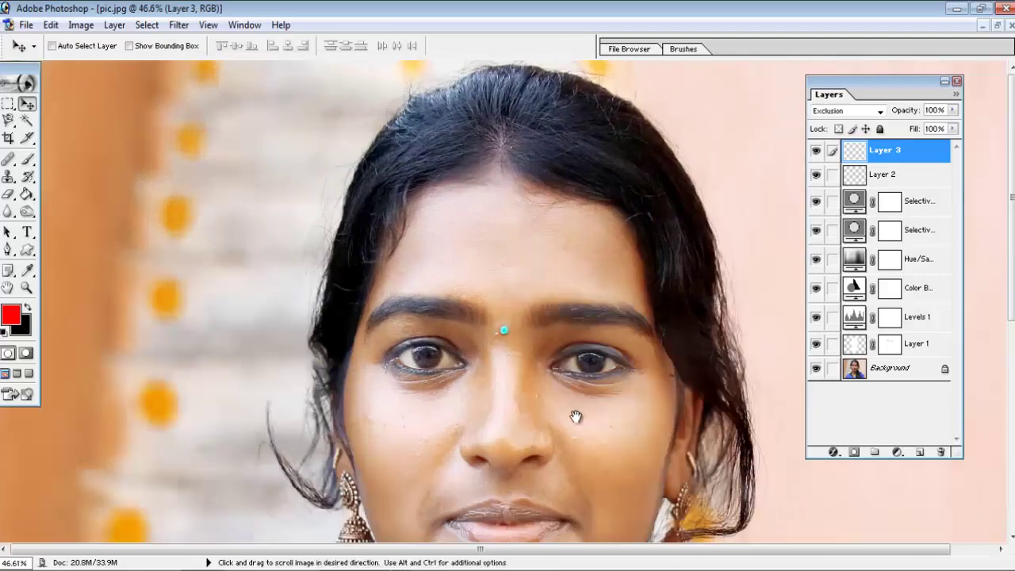
scroll(576, 417, "down", 5)
key("ctrl+plus")
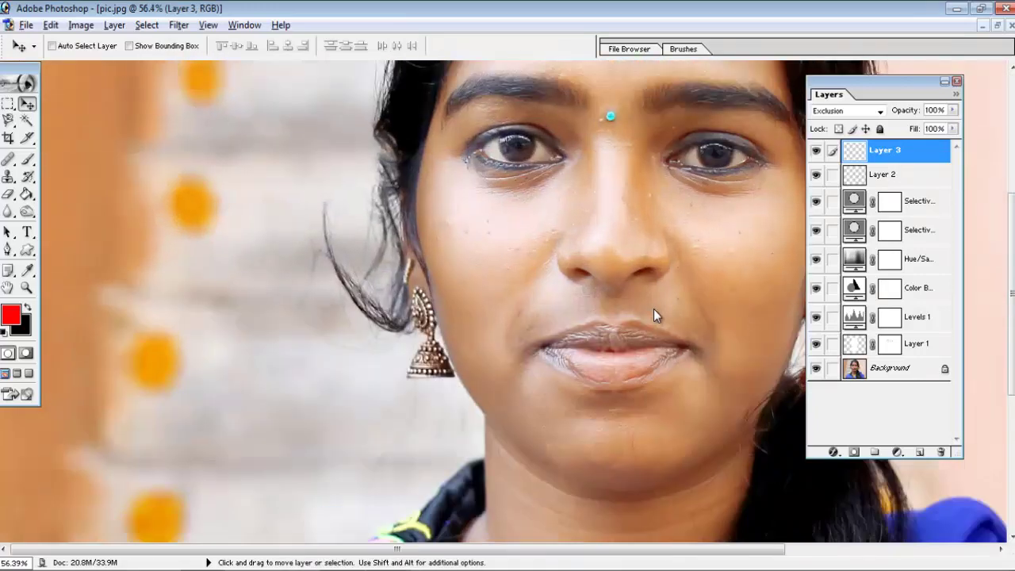
left_click_drag(654, 309, 414, 265)
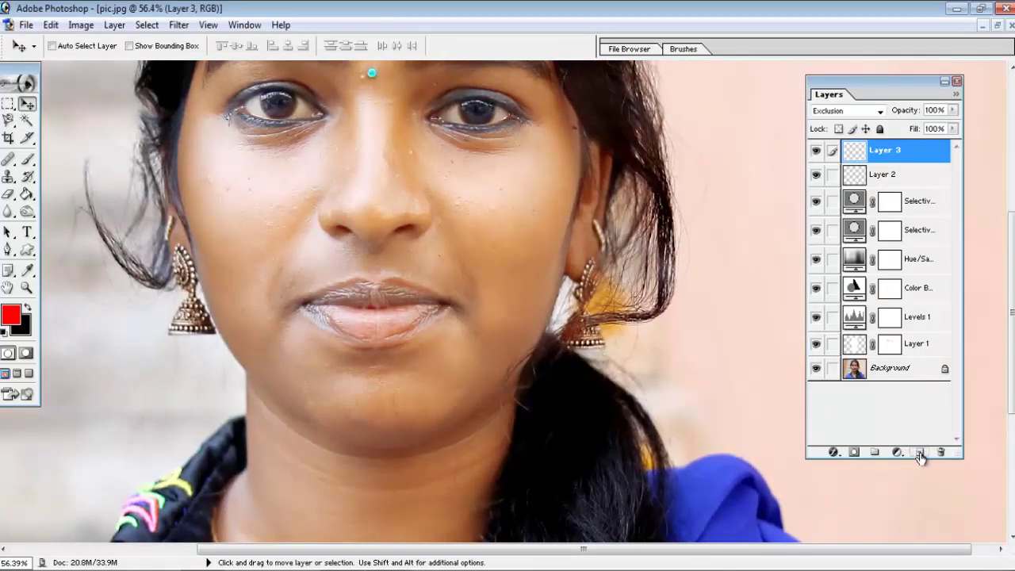
left_click(919, 454)
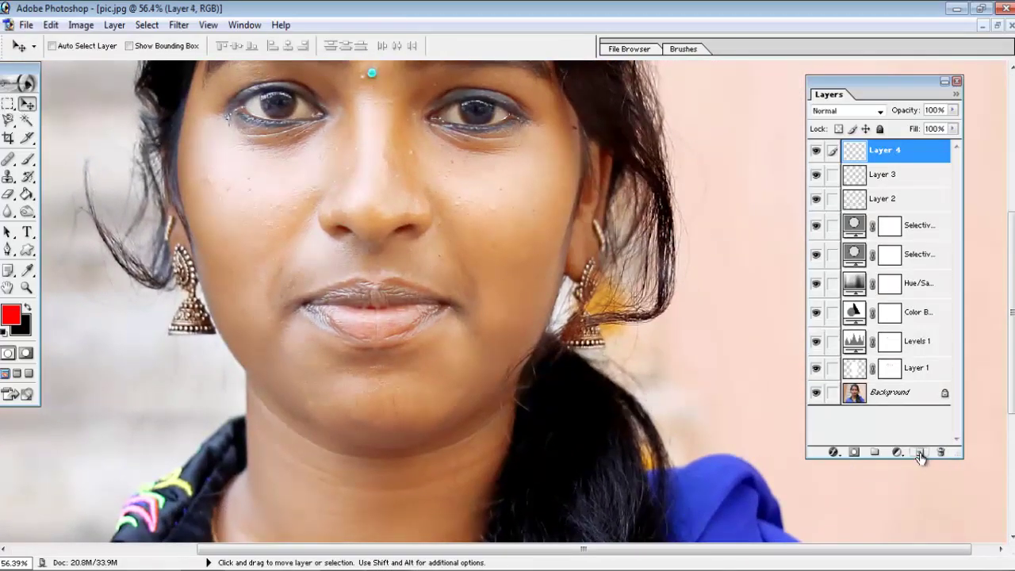
left_click(27, 161)
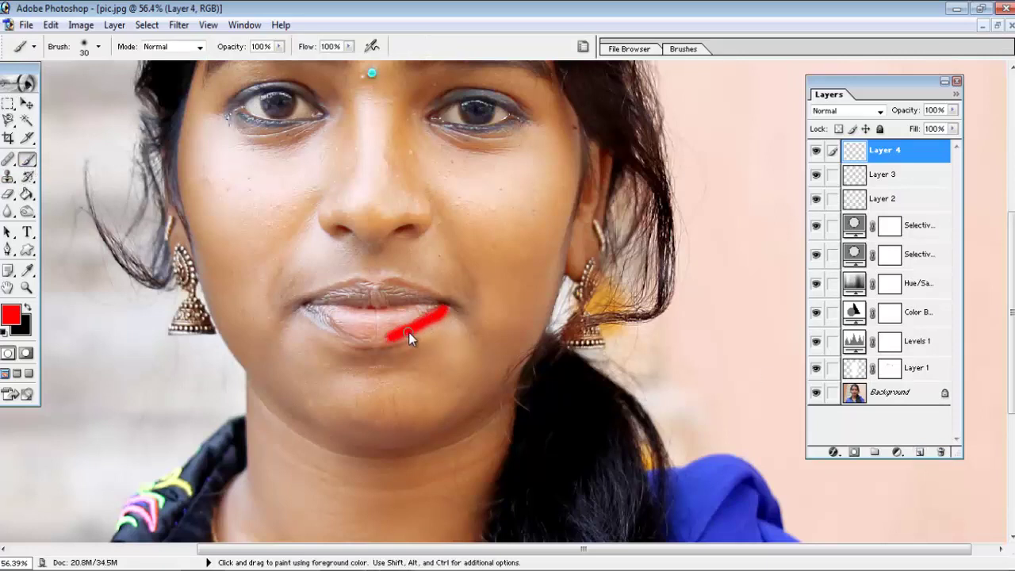
- Paint solid red over the upper and lower lips on Layer 4
key("ctrl+plus")
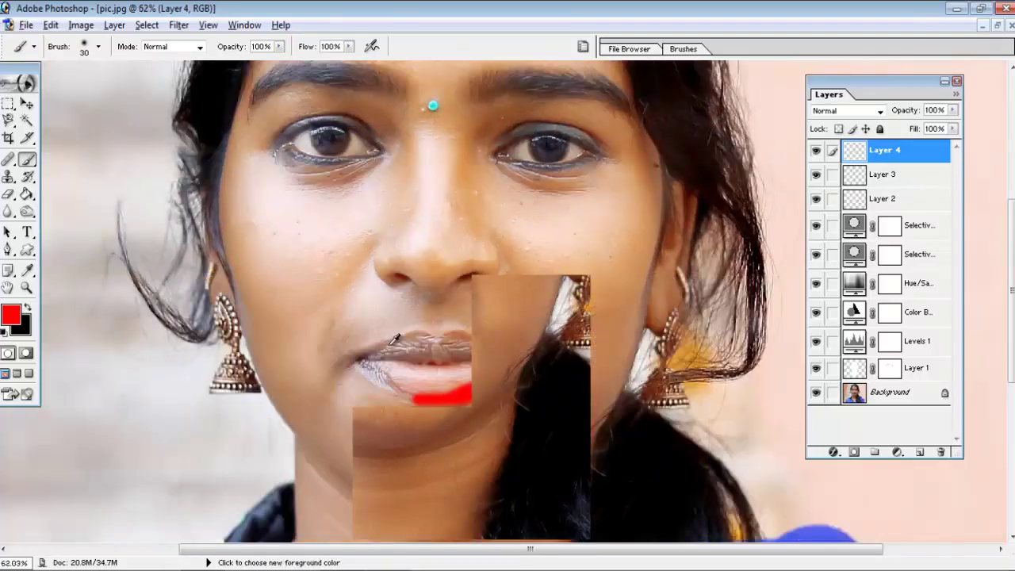
mouse_move(458, 358)
left_mouse_down()
mouse_move(385, 208)
mouse_move(476, 399)
mouse_move(419, 227)
left_mouse_up()
left_click_drag(336, 340, 499, 267)
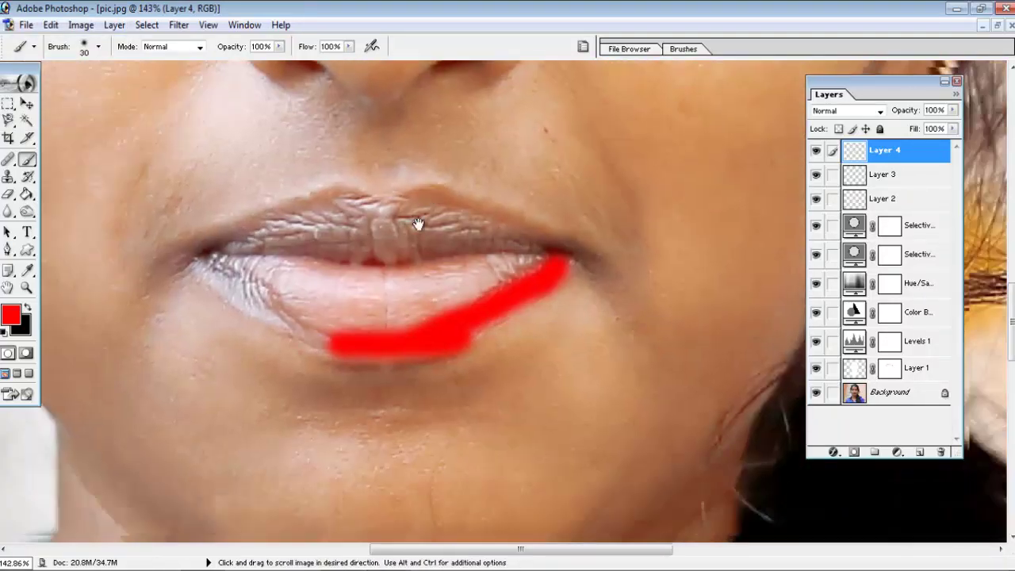
mouse_move(362, 313)
left_mouse_down()
mouse_move(584, 227)
mouse_move(535, 273)
mouse_move(430, 319)
mouse_move(357, 317)
mouse_move(267, 273)
mouse_move(222, 231)
left_mouse_up()
key("ctrl+z")
mouse_move(245, 223)
left_mouse_down()
mouse_move(330, 187)
mouse_move(456, 179)
left_mouse_up()
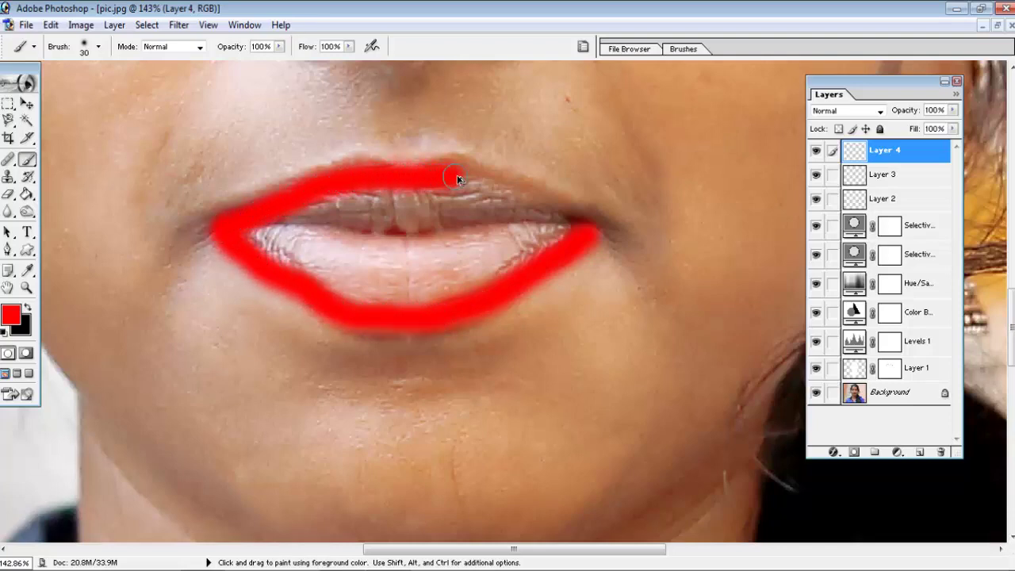
mouse_move(510, 197)
left_mouse_down()
mouse_move(570, 220)
mouse_move(462, 174)
mouse_move(317, 185)
mouse_move(229, 222)
mouse_move(469, 221)
mouse_move(295, 204)
mouse_move(498, 190)
mouse_move(457, 166)
mouse_move(407, 164)
mouse_move(317, 181)
mouse_move(240, 219)
left_mouse_up()
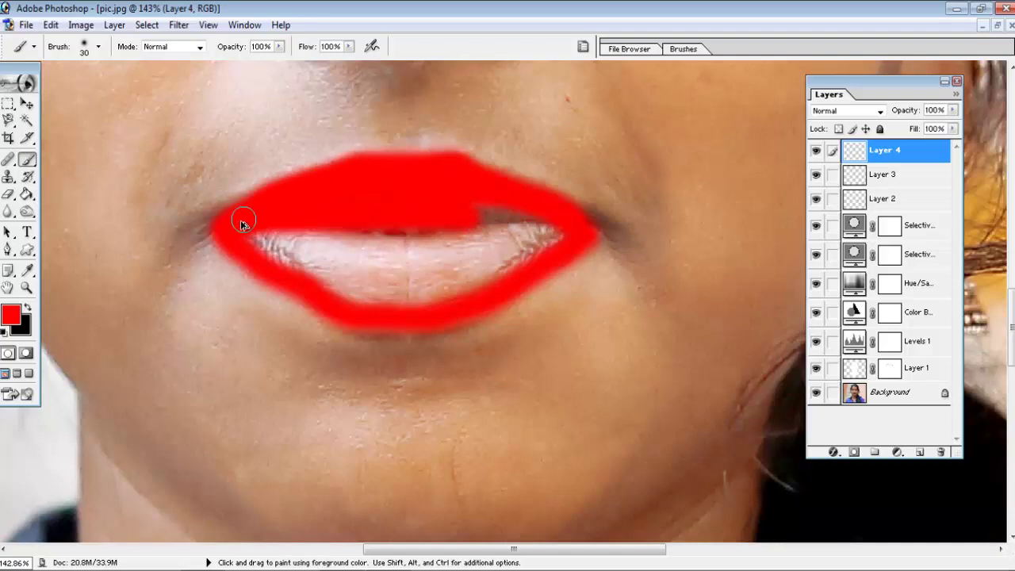
mouse_move(424, 200)
left_mouse_down()
mouse_move(455, 172)
mouse_move(559, 208)
mouse_move(473, 169)
mouse_move(546, 224)
mouse_move(478, 233)
mouse_move(332, 220)
mouse_move(376, 259)
mouse_move(283, 262)
mouse_move(384, 265)
mouse_move(550, 246)
mouse_move(340, 285)
mouse_move(492, 283)
mouse_move(453, 245)
mouse_move(485, 209)
mouse_move(566, 239)
mouse_move(491, 277)
left_mouse_up()
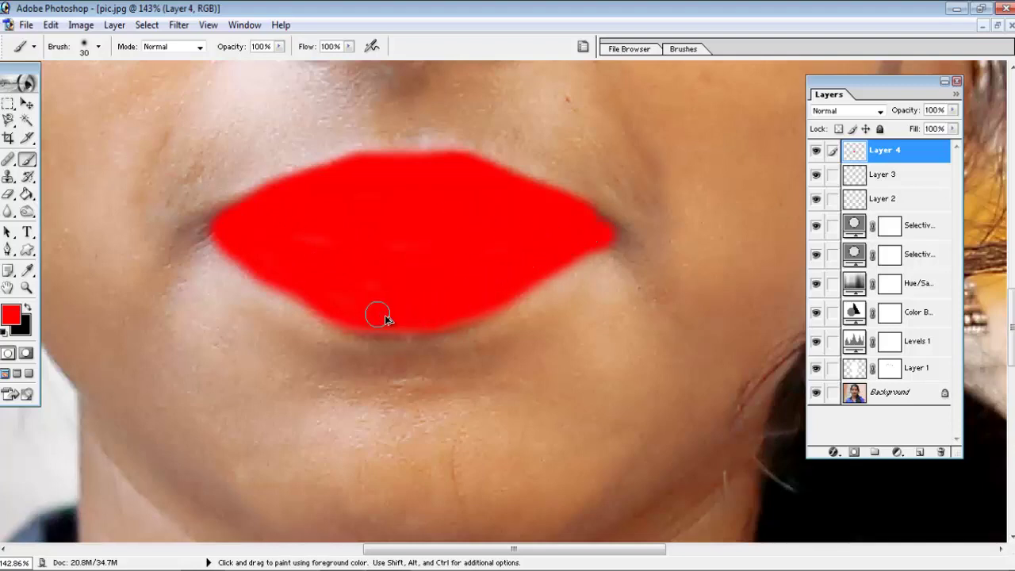
left_click_drag(418, 319, 209, 233)
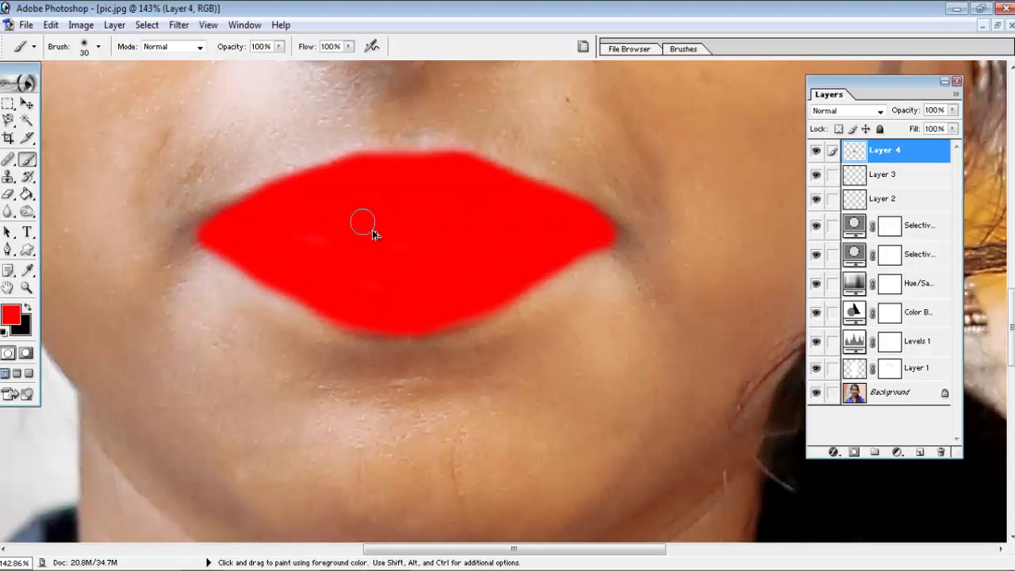
scroll(379, 220, "down", 2)
scroll(379, 220, "down", 1)
scroll(397, 238, "down", 1)
- Cycle Layer 4's blend modes and settle on Hue so the lips turn soft pink
scroll(444, 270, "up", 1)
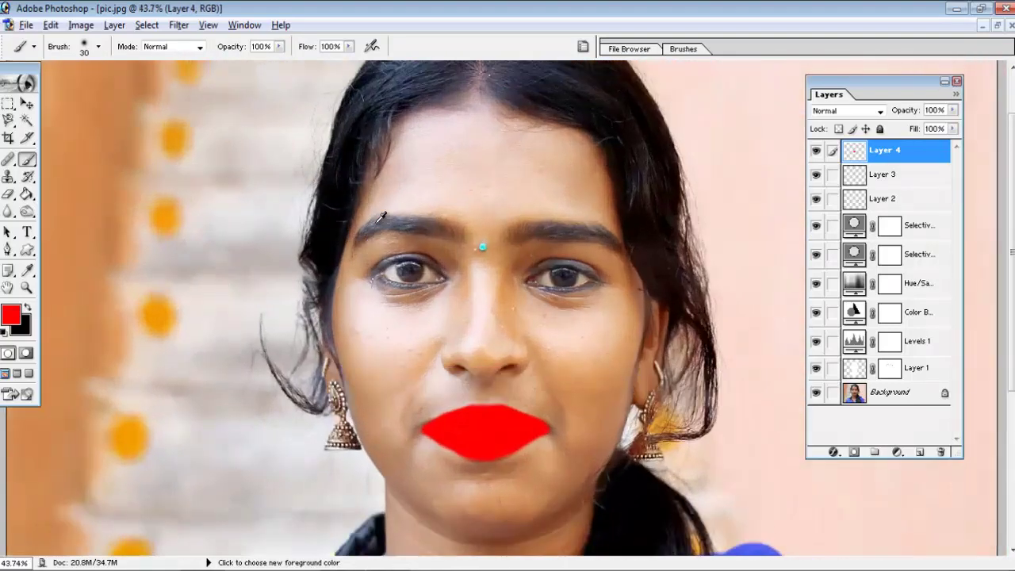
scroll(466, 289, "up", 1)
scroll(466, 289, "down", 1)
scroll(312, 61, "up", 1)
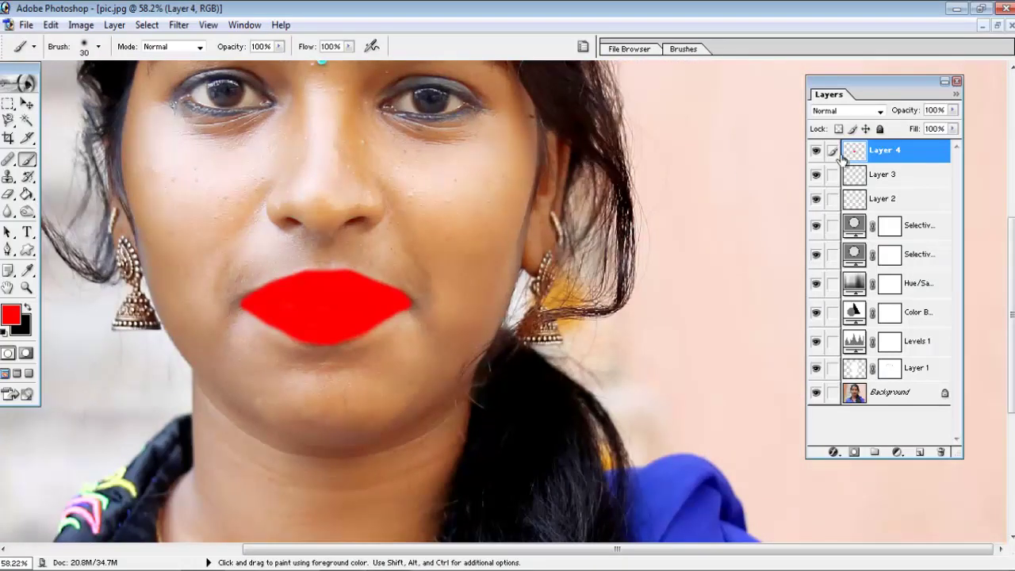
left_click(832, 113)
left_click(832, 113)
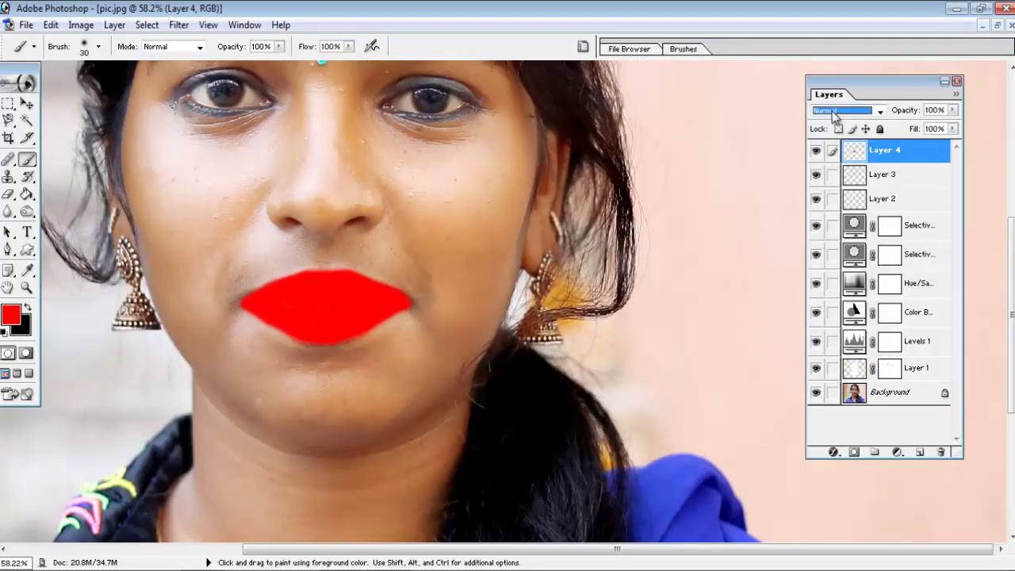
key("Down")
key("Down")
key("Down")
key("Down")
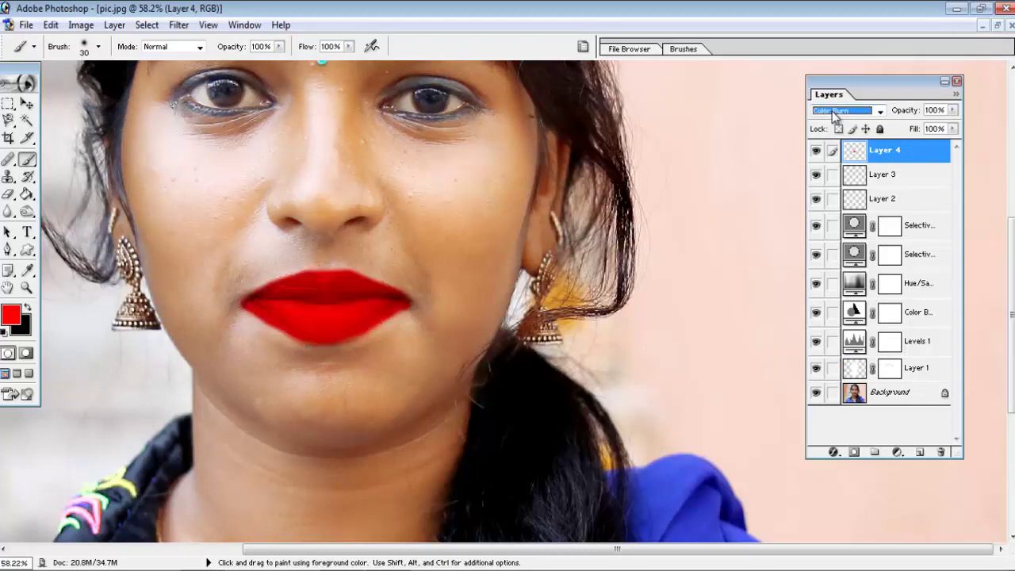
key("Down")
key("Down")
key("Down")
key("Down")
key("Down")
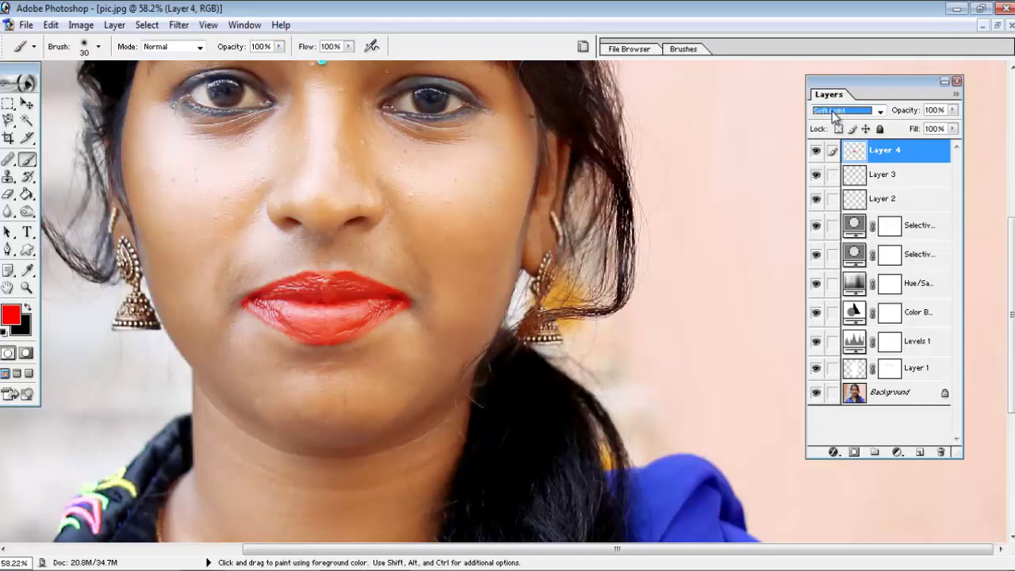
key("Down")
key("Up")
key("Down")
key("Down")
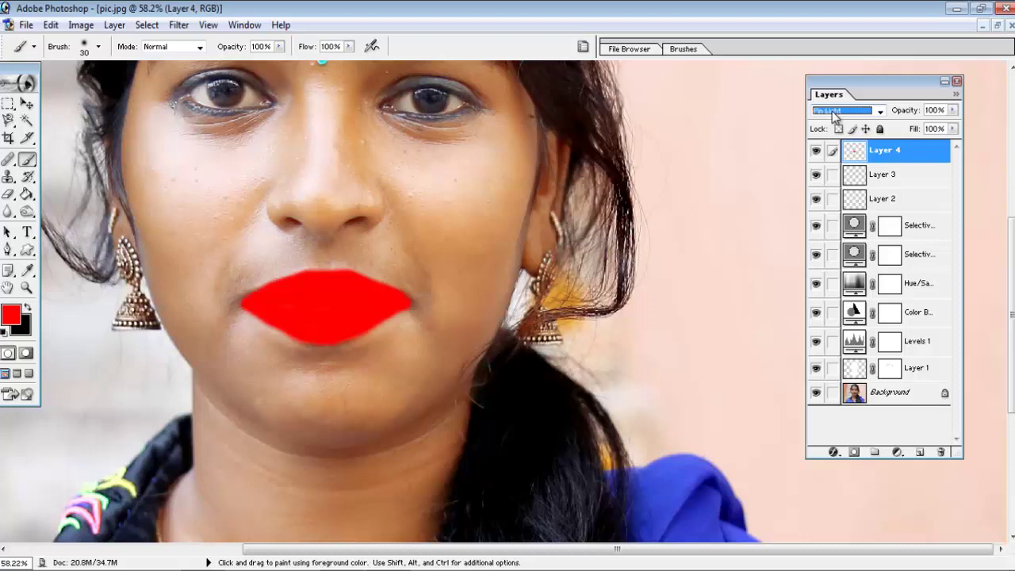
key("Down")
key("Down")
key("Down")
key("Down")
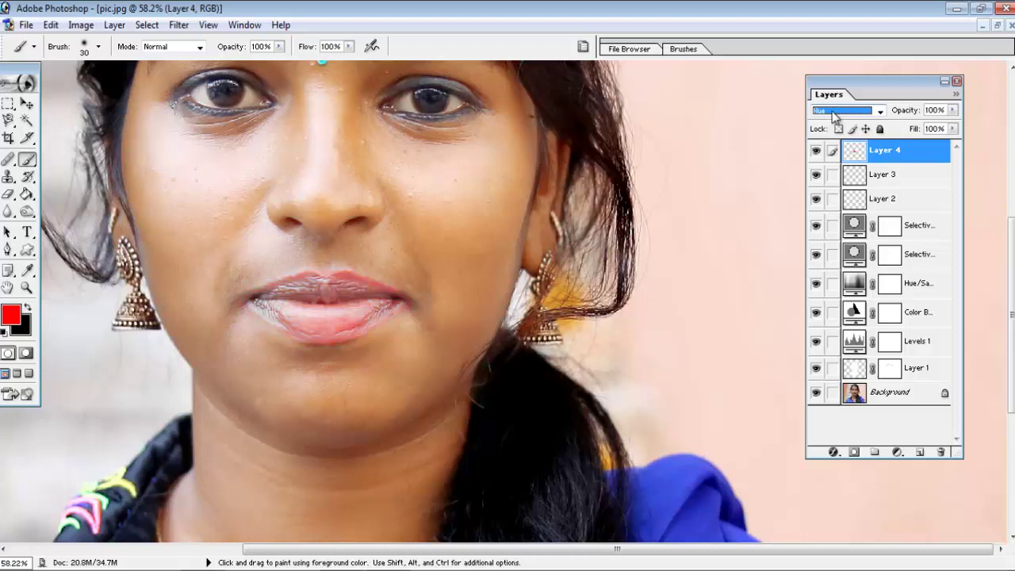
- Fit the image on screen, then zoom in and pan to the face and lips
left_click(27, 103)
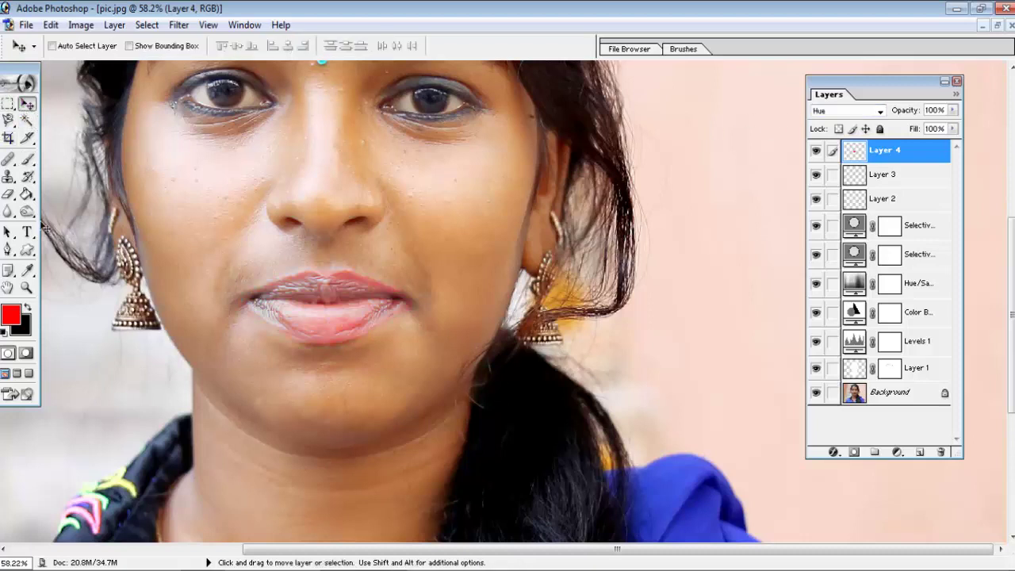
left_click(8, 195)
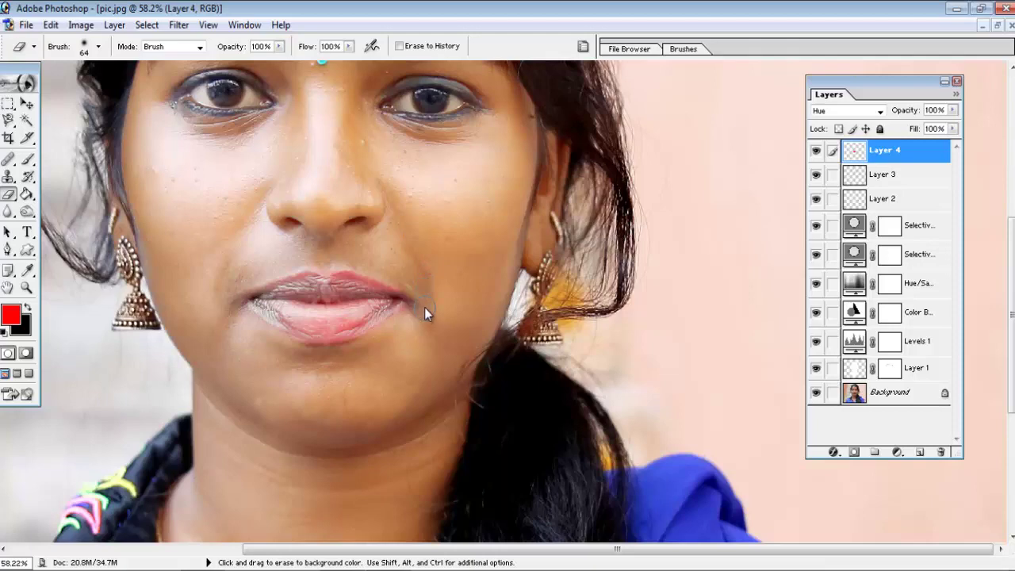
left_click(27, 104)
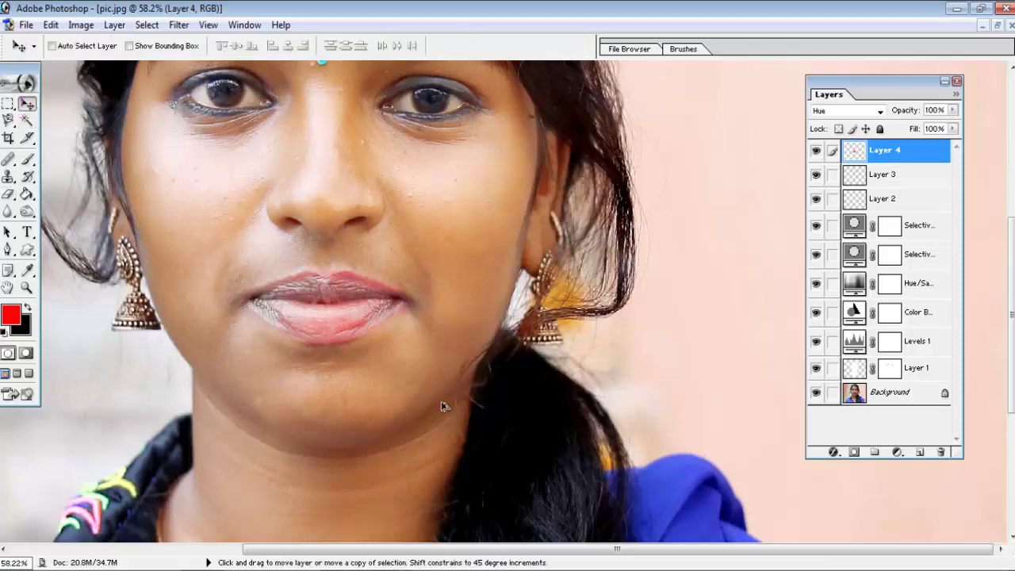
key("ctrl+0")
key("ctrl+plus")
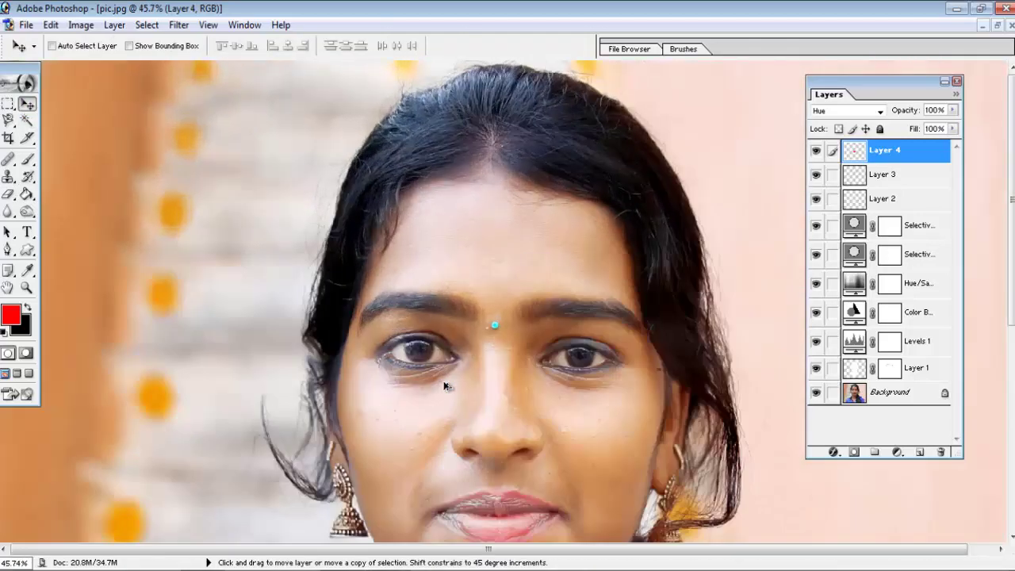
left_click_drag(441, 264, 416, 117)
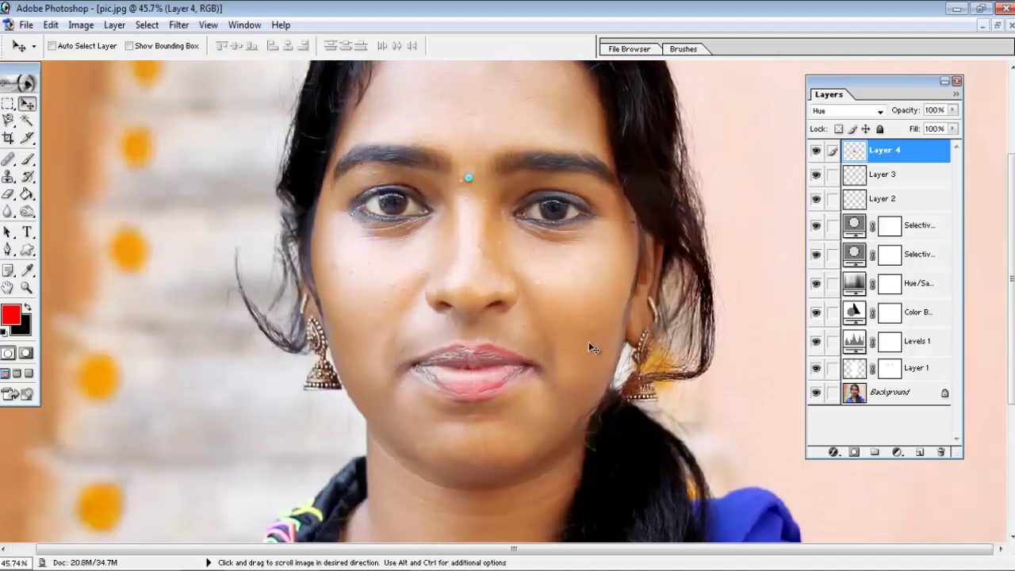
key("ctrl+u")
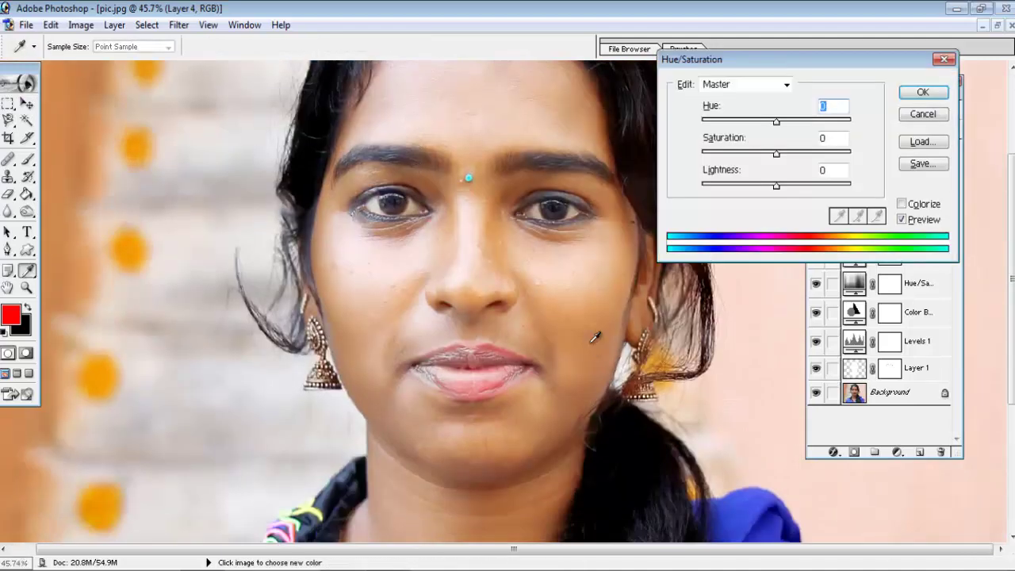
mouse_move(776, 120)
left_mouse_down()
mouse_move(838, 120)
mouse_move(725, 121)
left_mouse_up()
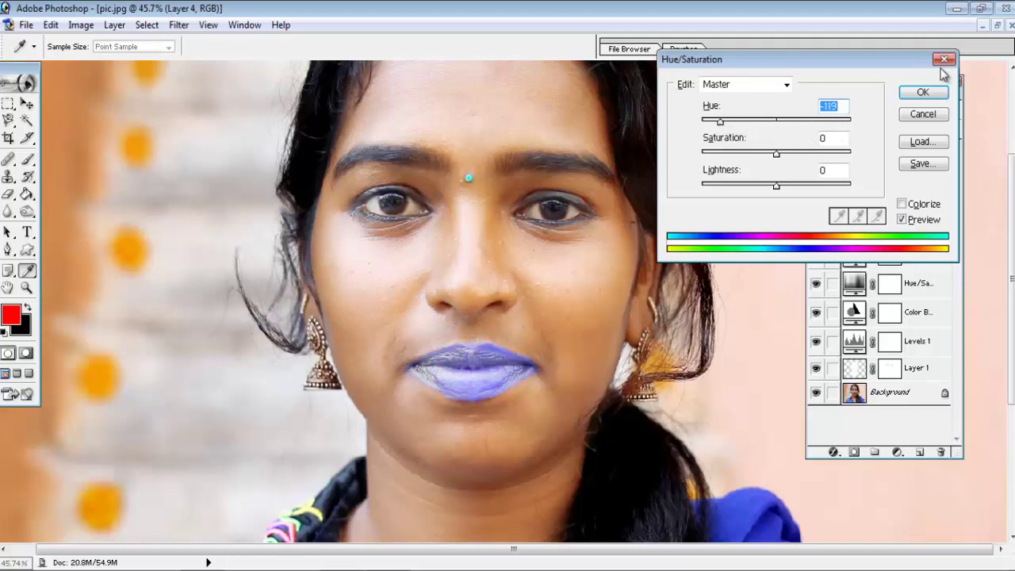
key("Return")
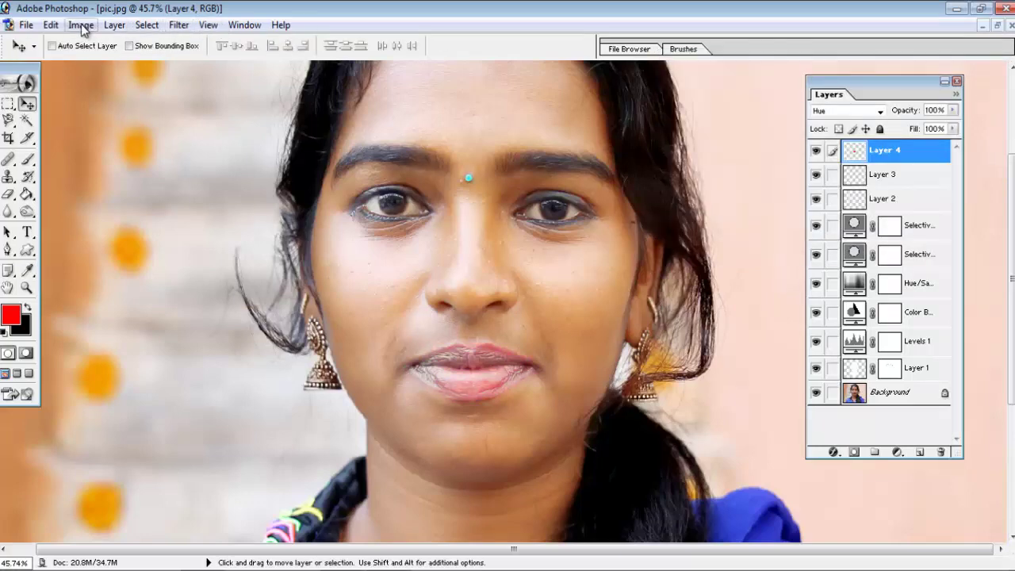
left_click(81, 24)
left_click(91, 69)
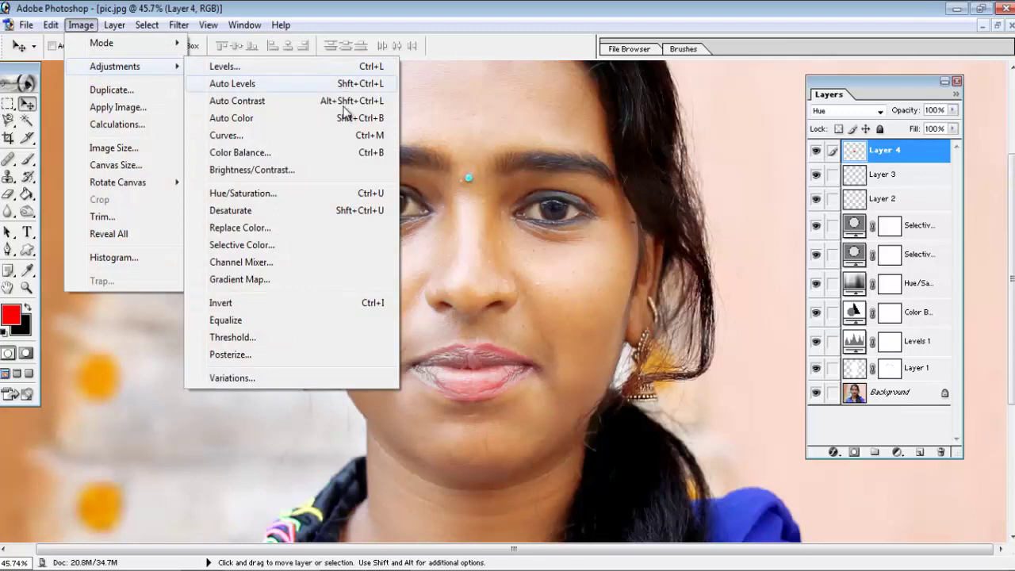
left_click(377, 194)
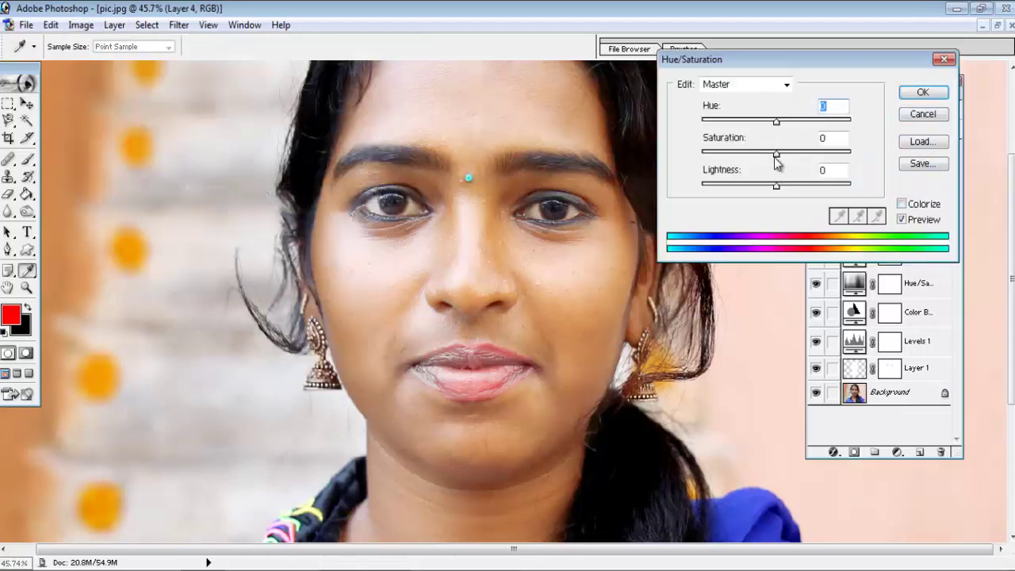
left_click_drag(775, 155, 866, 159)
left_click_drag(776, 123, 743, 123)
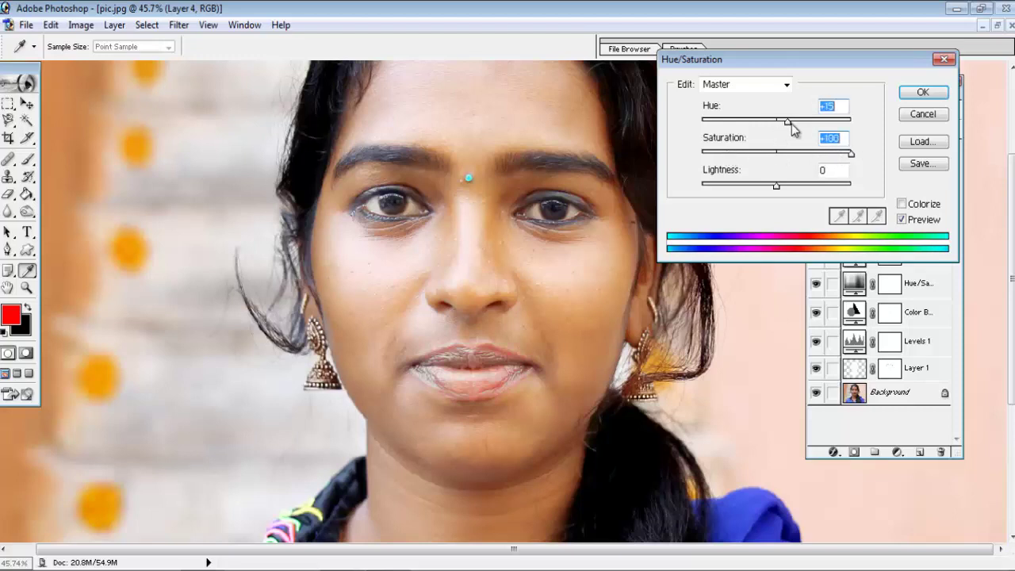
type("0")
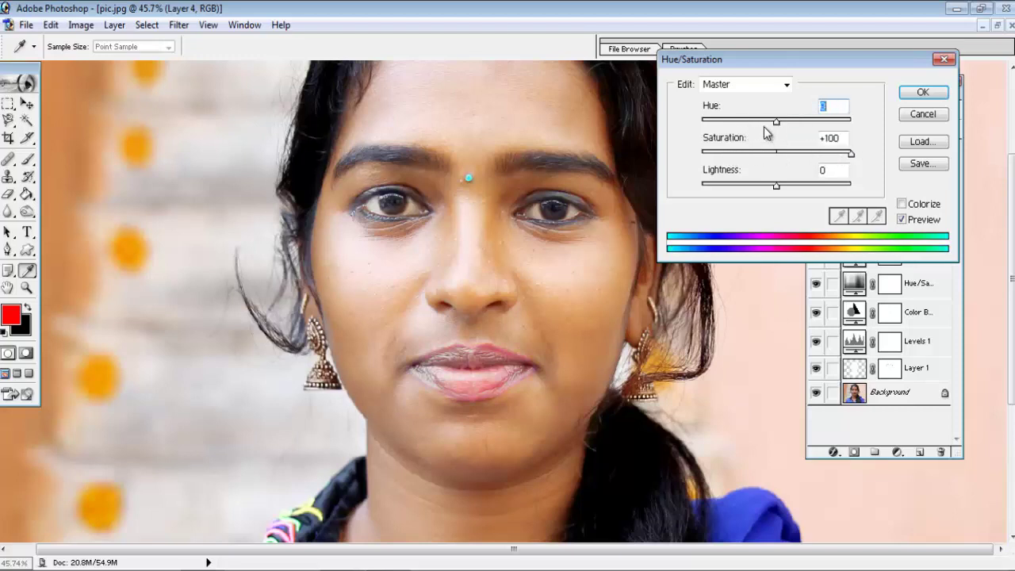
mouse_move(778, 124)
left_mouse_down()
mouse_move(867, 132)
mouse_move(748, 129)
mouse_move(773, 129)
left_mouse_up()
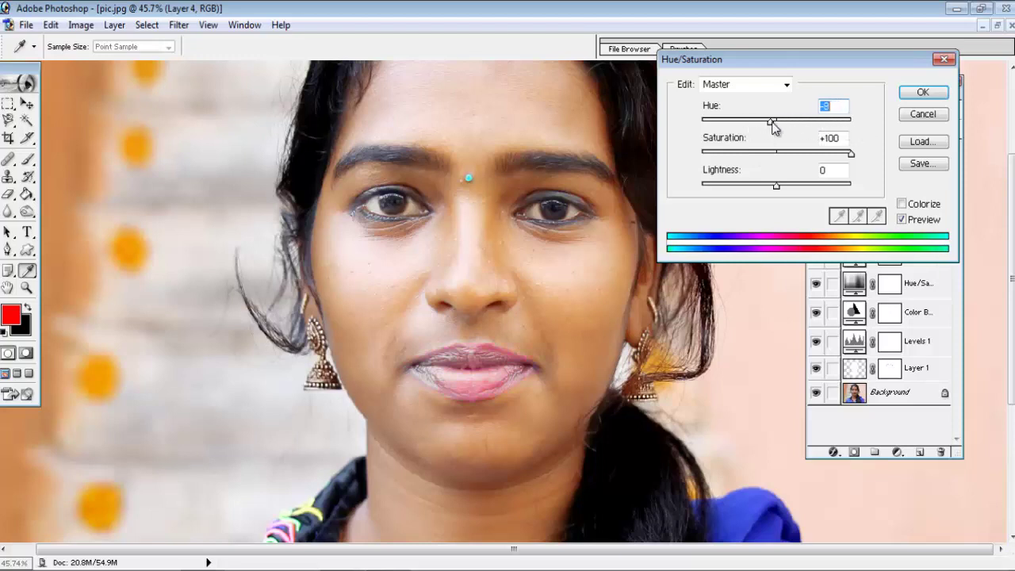
mouse_move(776, 188)
left_mouse_down()
mouse_move(805, 188)
mouse_move(735, 188)
mouse_move(827, 190)
left_mouse_up()
left_click(833, 172)
type("0")
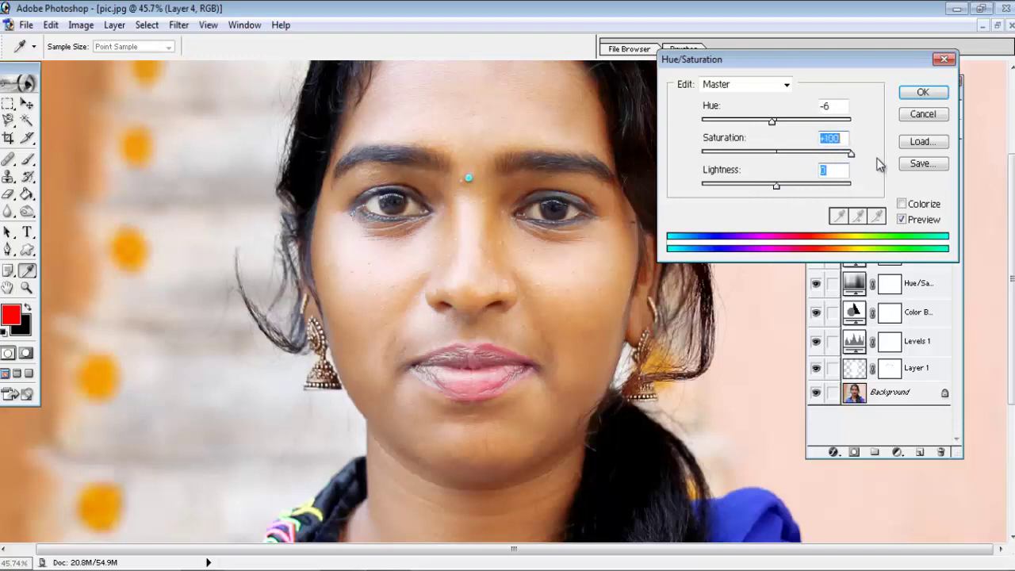
type("84")
mouse_move(775, 129)
left_mouse_down()
mouse_move(809, 126)
mouse_move(755, 127)
mouse_move(787, 129)
left_mouse_up()
- Dismiss the Hue/Saturation dialog and pan the view to the neck and shoulders
left_click(920, 115)
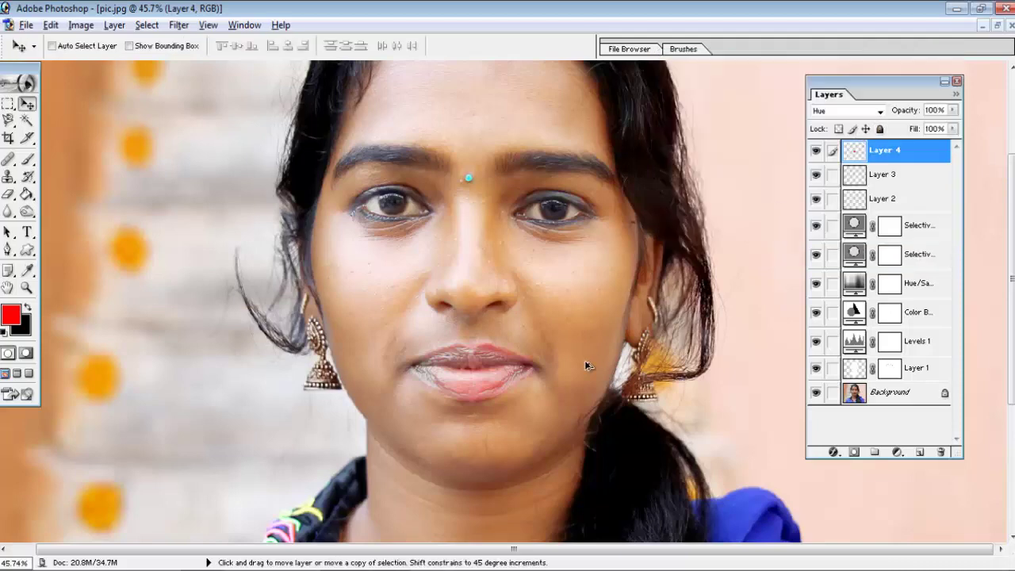
scroll(587, 301, "down", 2)
scroll(584, 366, "down", 2)
scroll(581, 367, "down", 2)
scroll(581, 367, "up", 2)
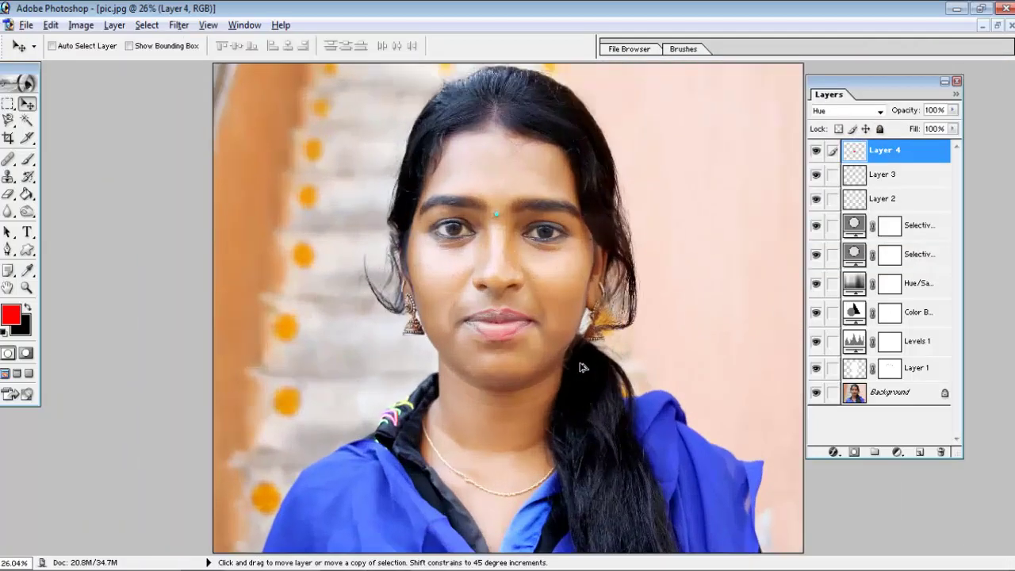
scroll(581, 367, "up", 2)
left_click(8, 104)
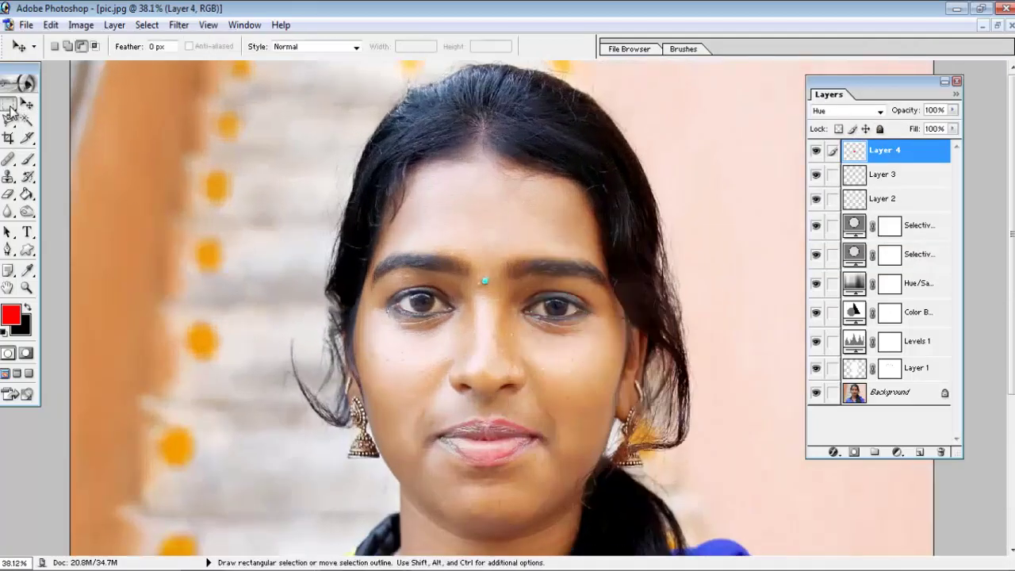
left_click_drag(310, 228, 310, 92)
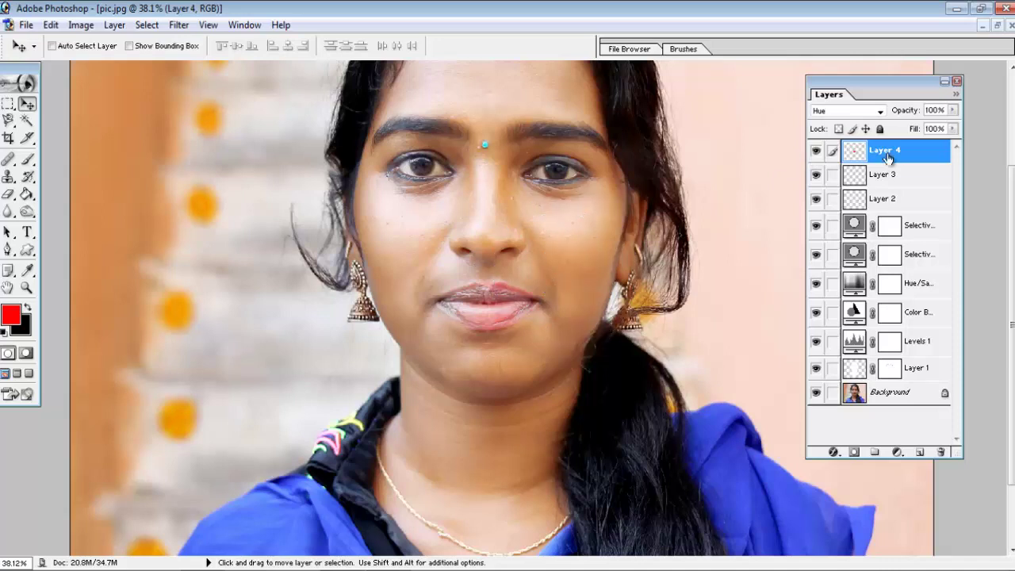
- Compare Layer 4's blend modes and opacities, settling on Hue at 100% opacity
left_click(834, 113)
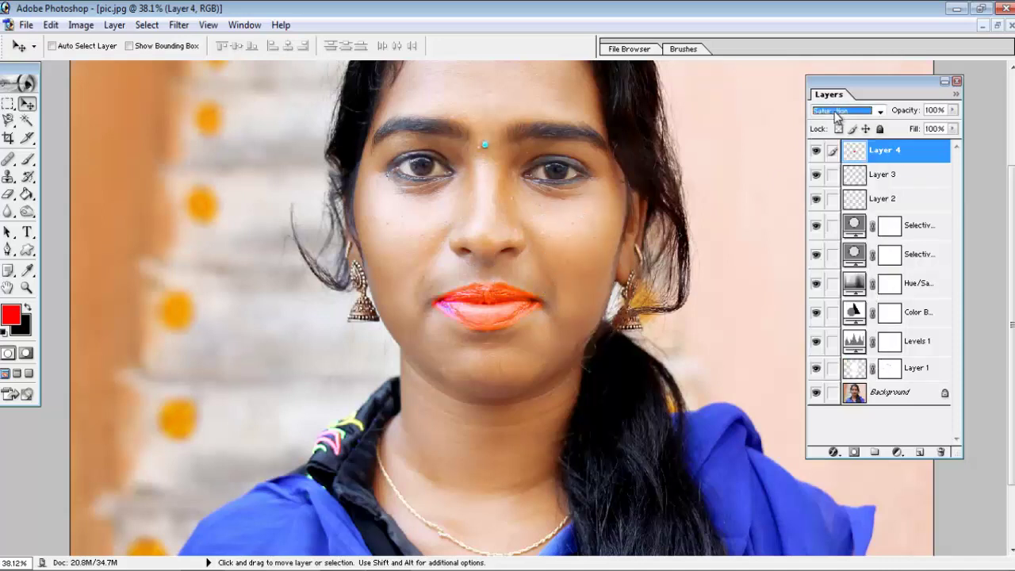
key("Up")
key("Up")
key("Up")
key("Up")
key("Up")
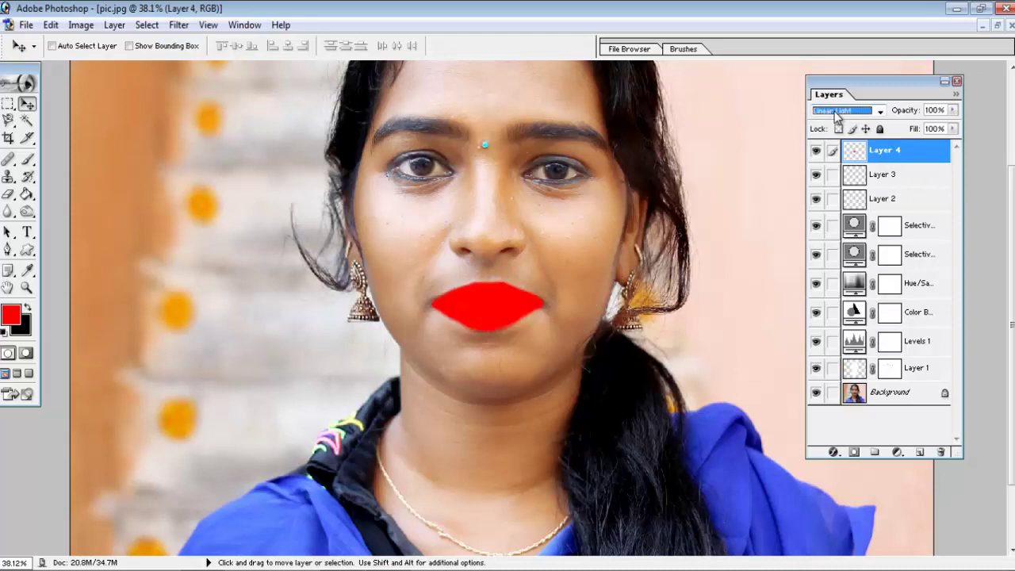
key("Down")
key("Down")
key("Down")
key("Down")
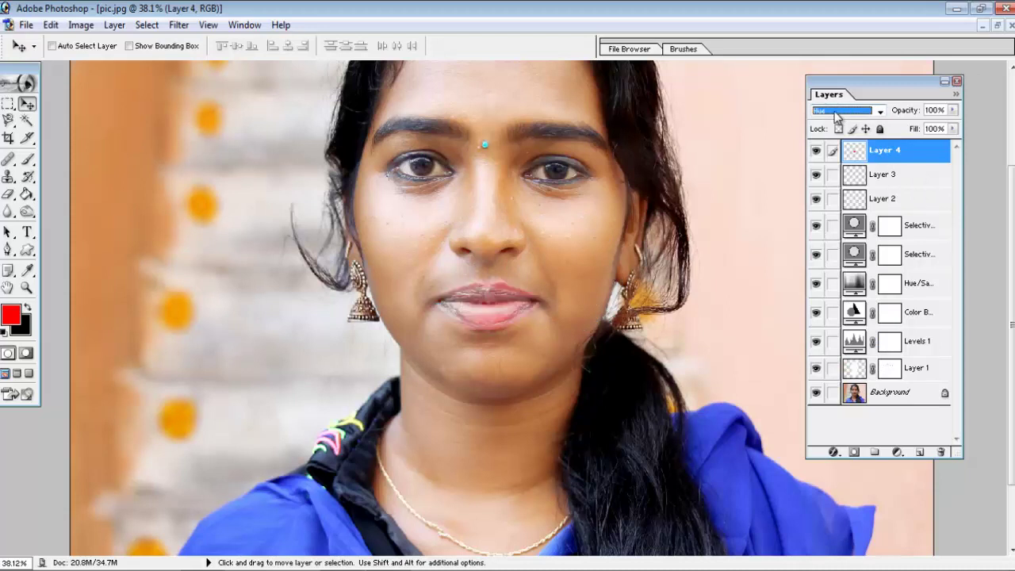
key("Down")
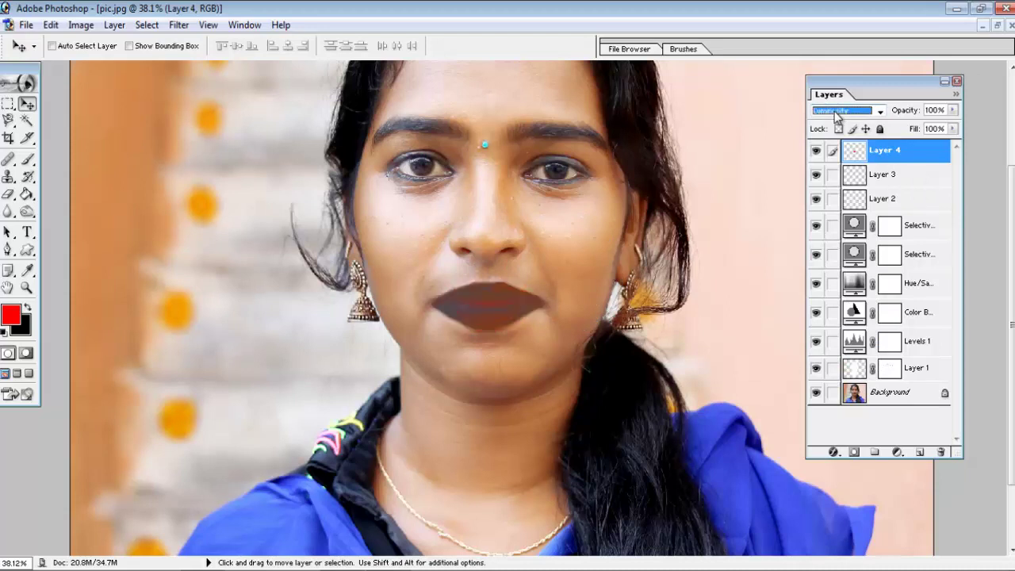
key("Up")
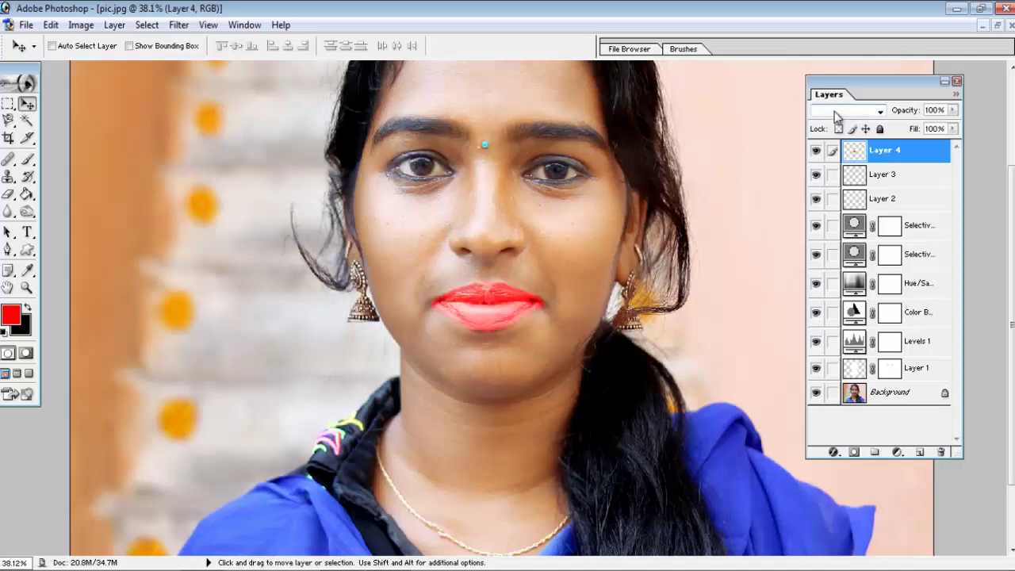
key("Up")
key("Up")
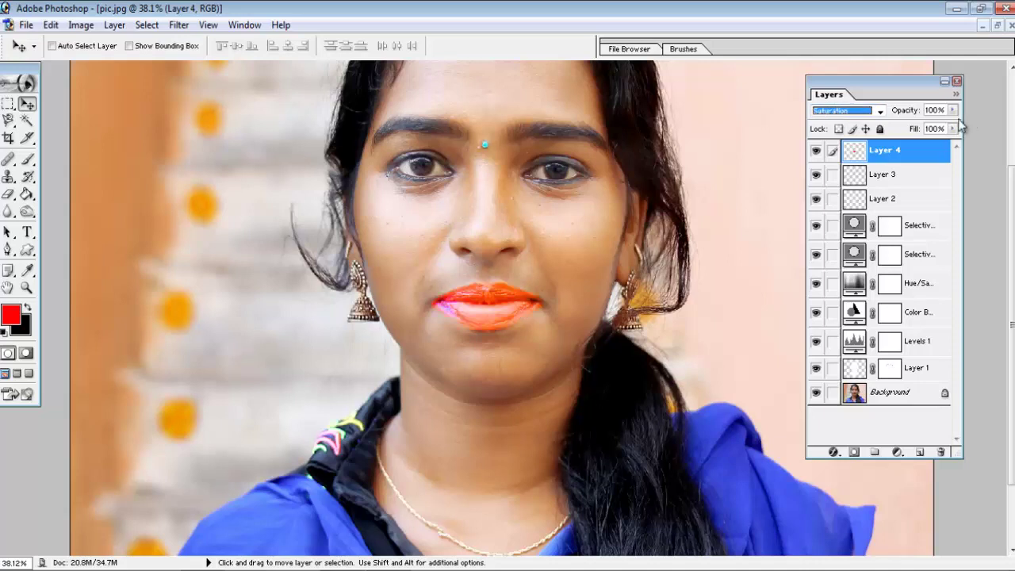
mouse_move(954, 111)
left_mouse_down()
mouse_move(902, 128)
mouse_move(991, 131)
left_mouse_up()
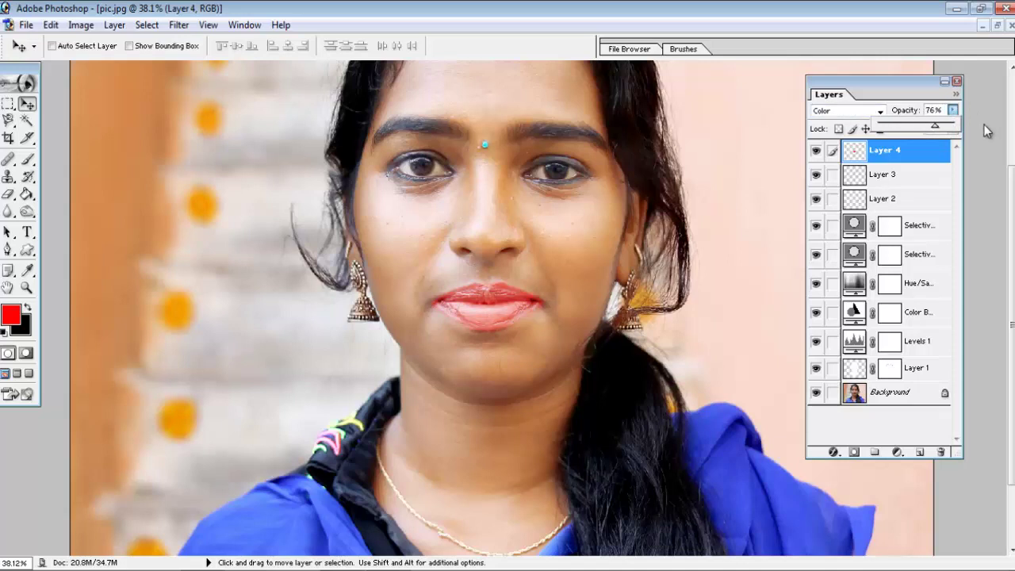
left_click(842, 118)
key("Up")
key("Return")
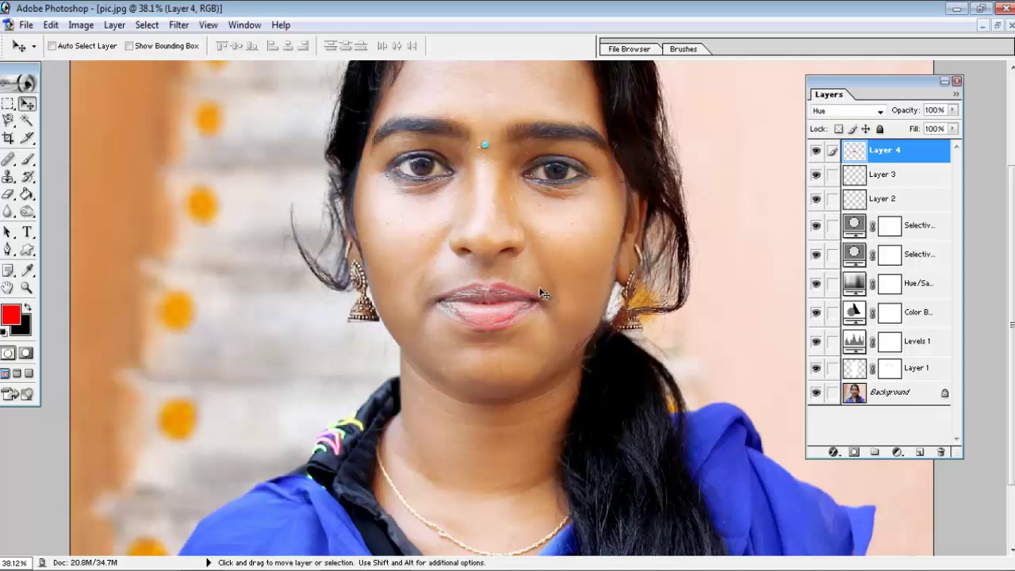
- Zoom out to the whole image, then zoom to 68.1% on the face
scroll(544, 304, "down", 1)
scroll(543, 305, "down", 1)
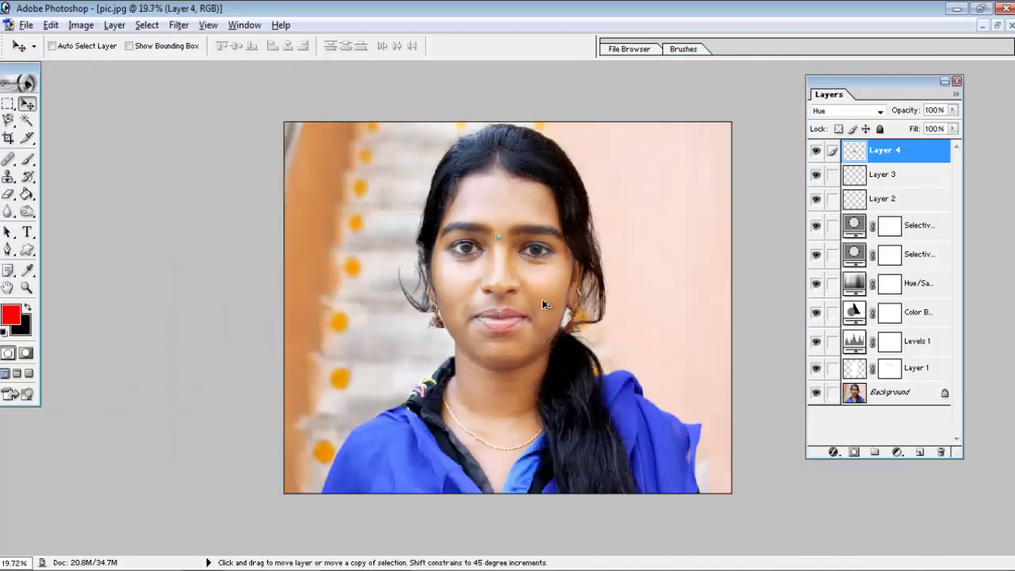
scroll(544, 305, "up", 1)
scroll(544, 305, "up", 1)
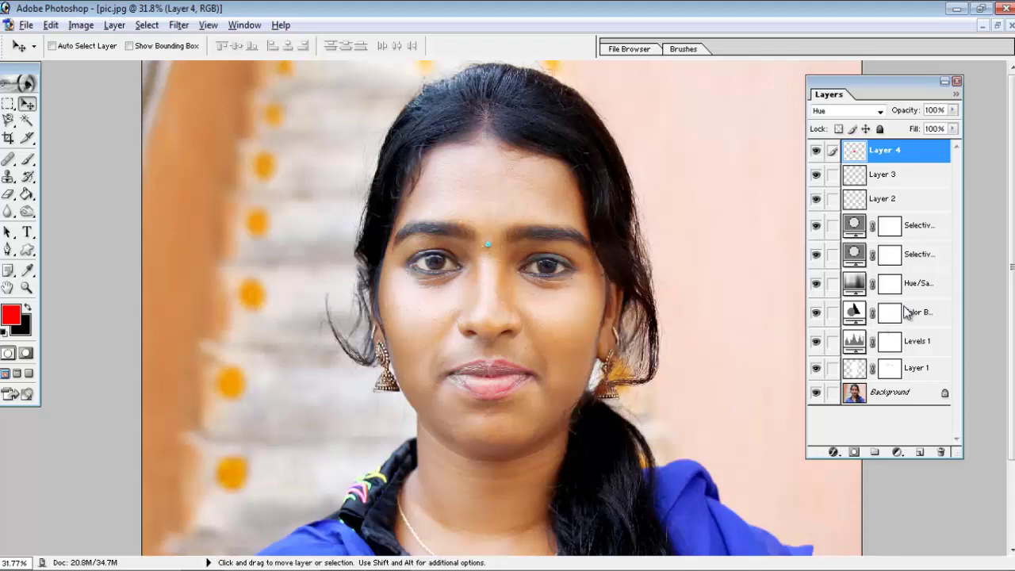
scroll(544, 320, "down", 1)
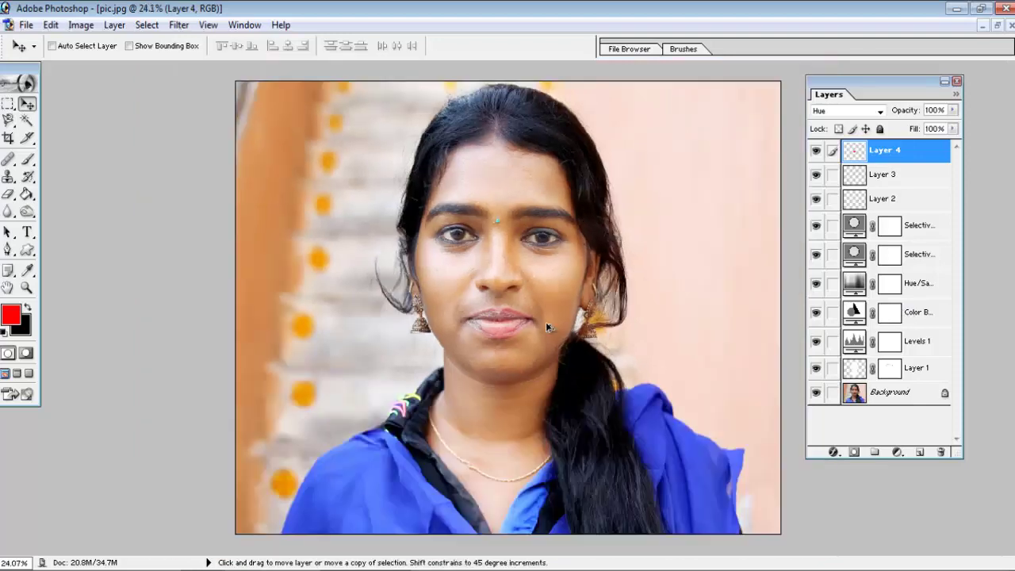
scroll(546, 321, "up", 2)
scroll(555, 317, "up", 2)
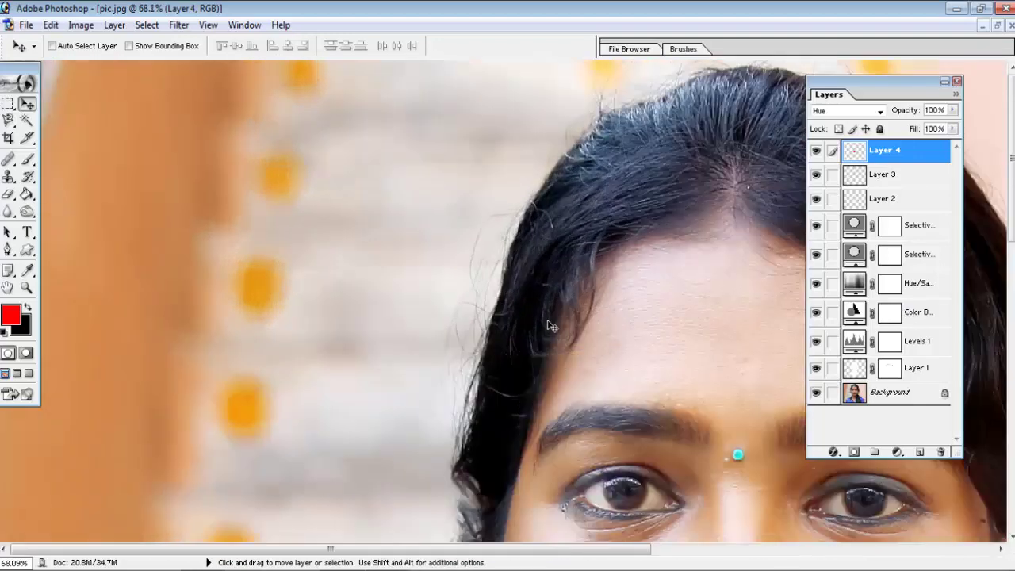
scroll(367, 297, "down", 1)
scroll(347, 229, "down", 3)
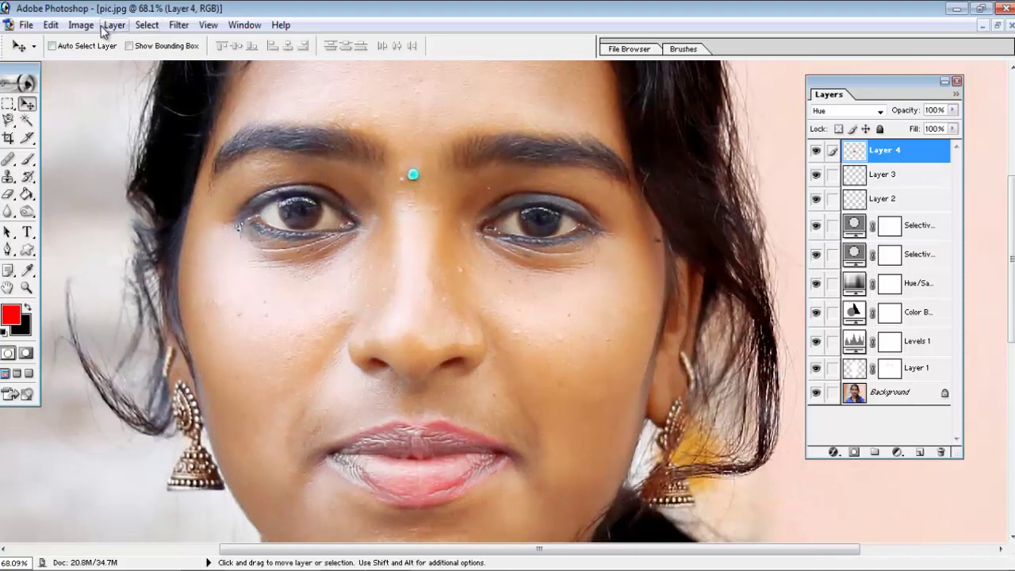
- Make the Background layer active and Color Range-select the sampled skin tone at fuzziness 107
left_click(885, 396)
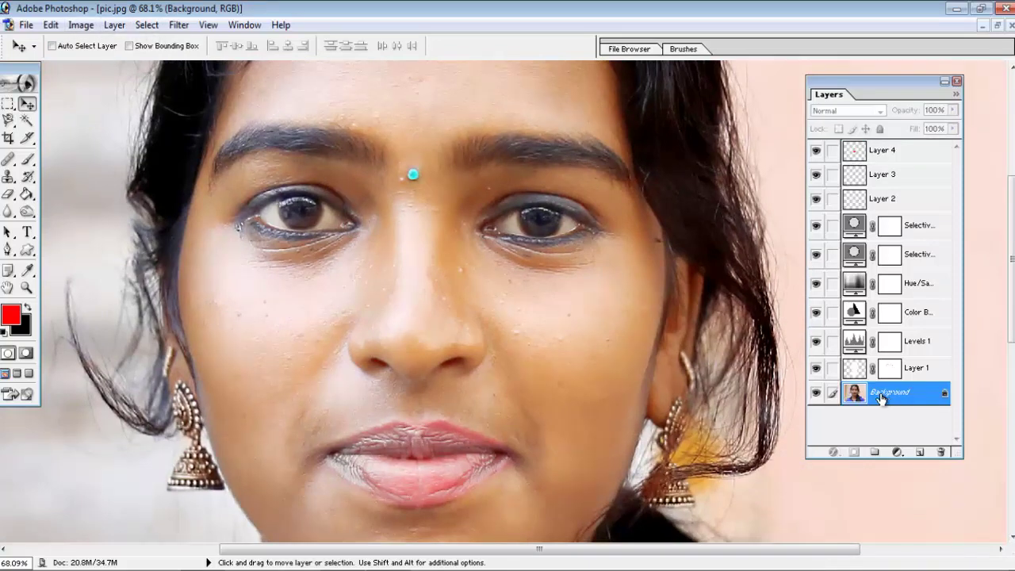
left_click(147, 25)
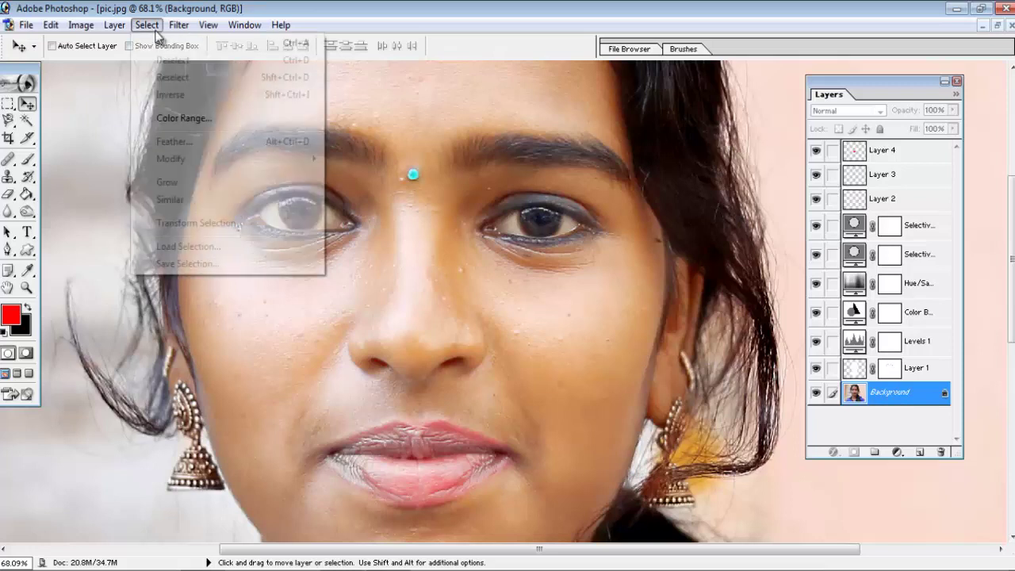
left_click(171, 119)
left_click(510, 226)
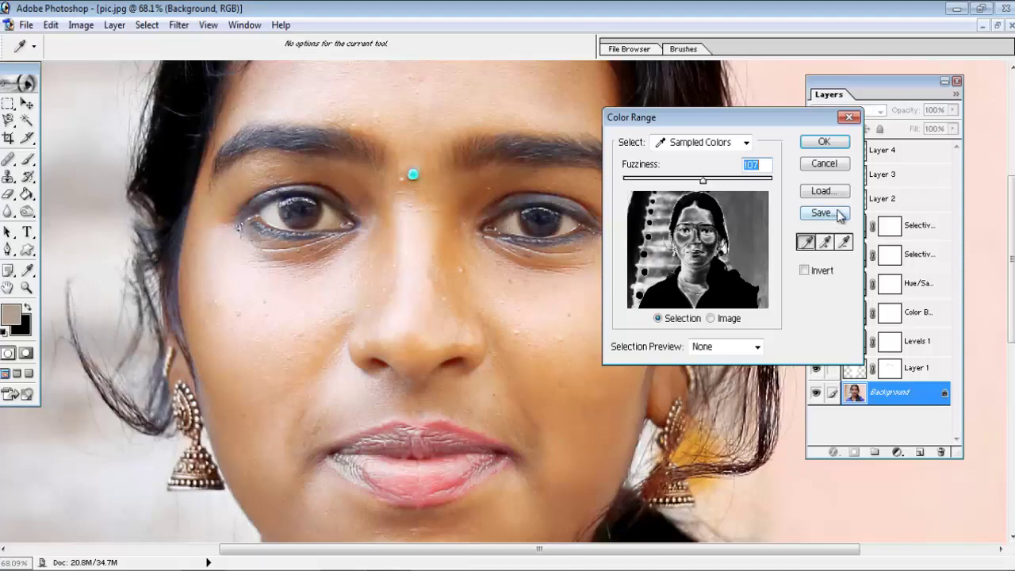
left_click(823, 141)
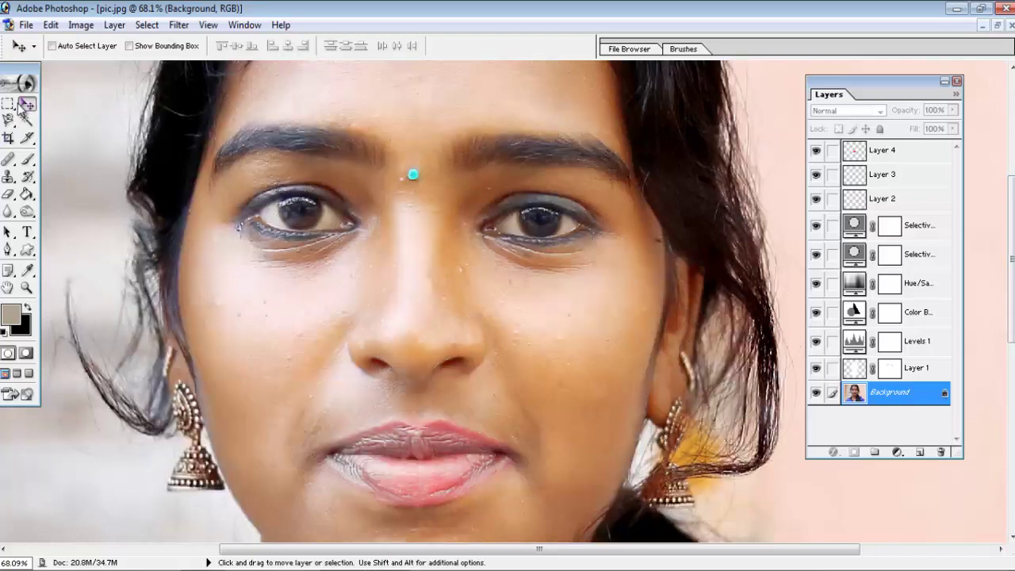
- Apply Selective Color to the skin's Whites with Cyan 0, Magenta 0 and Yellow +22
left_click(7, 104)
left_click(81, 25)
mouse_move(115, 67)
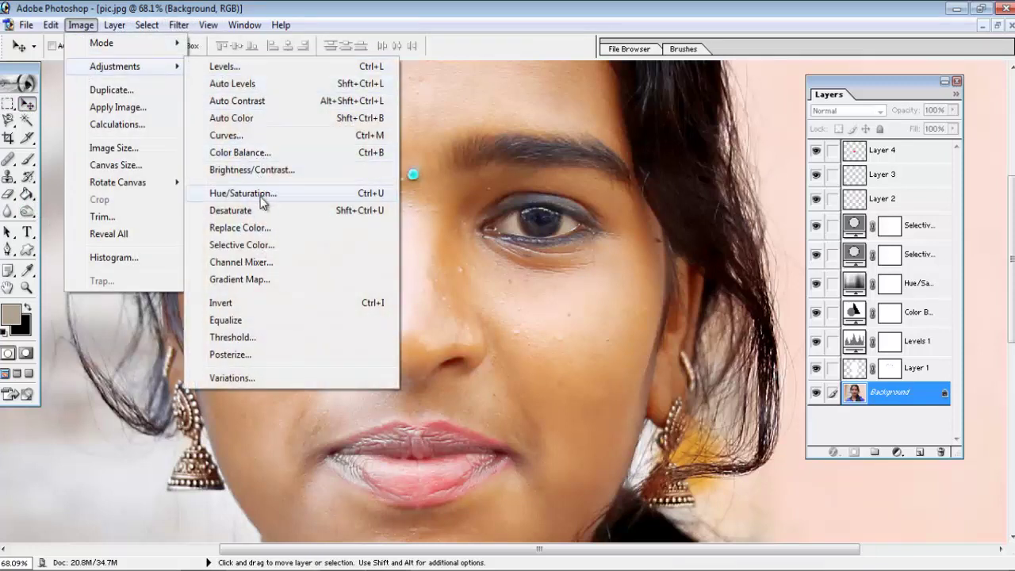
left_click(262, 244)
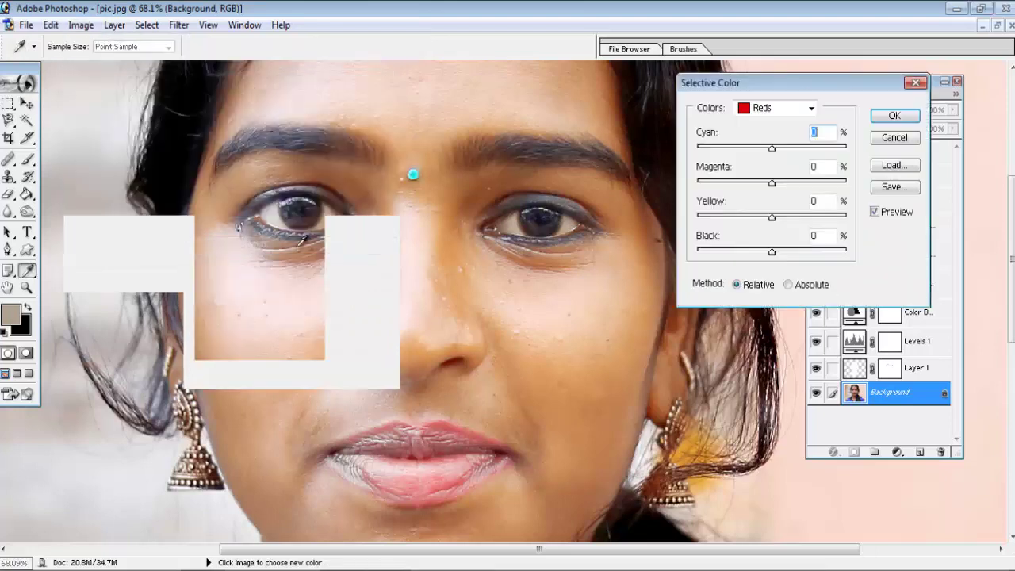
left_click(790, 111)
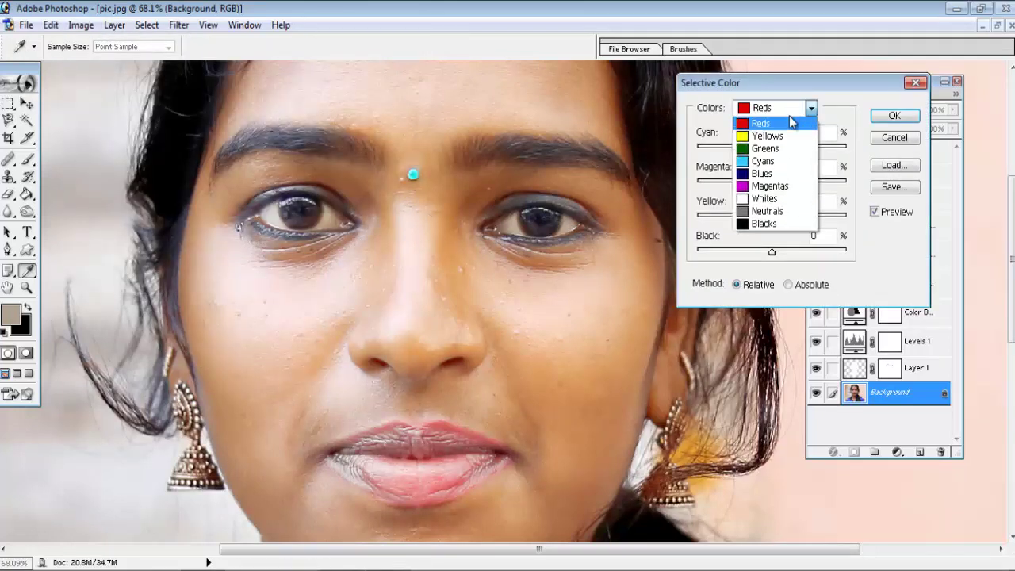
left_click(783, 202)
mouse_move(775, 152)
left_mouse_down()
mouse_move(831, 152)
mouse_move(771, 147)
left_mouse_up()
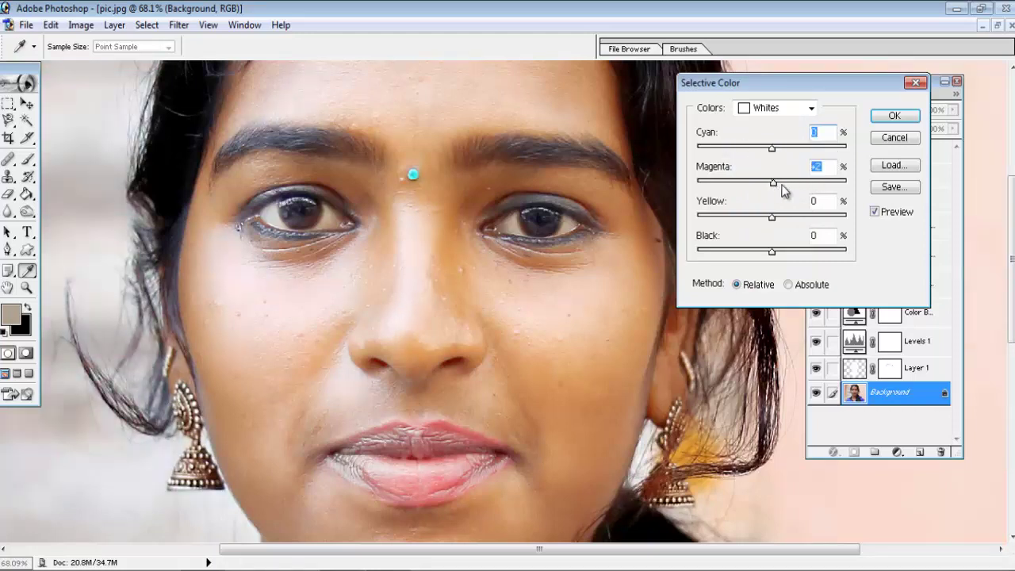
left_click_drag(771, 182, 728, 183)
left_click(773, 182)
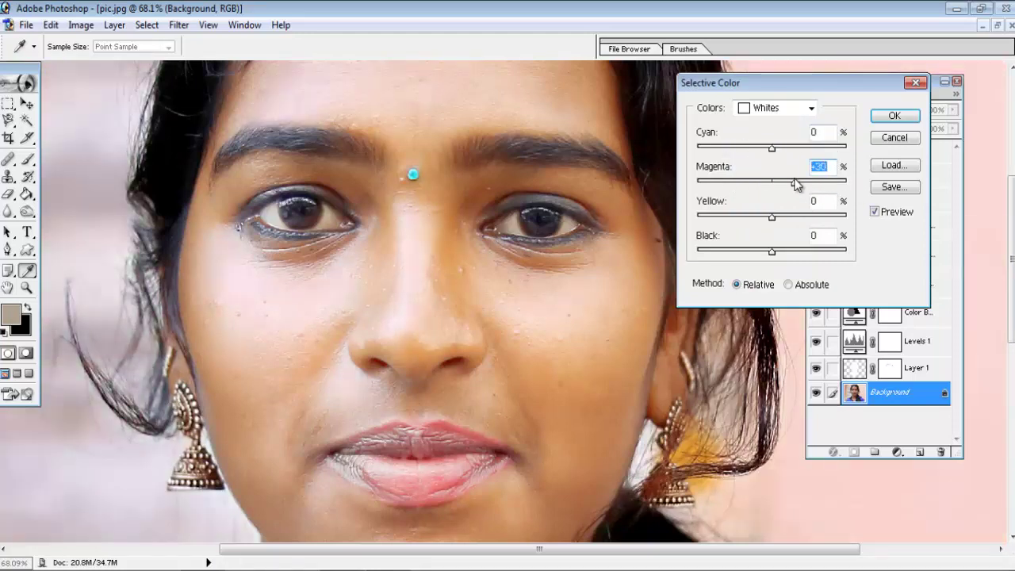
mouse_move(772, 217)
left_mouse_down()
mouse_move(826, 224)
mouse_move(772, 217)
mouse_move(834, 251)
mouse_move(799, 251)
left_mouse_up()
left_click(915, 82)
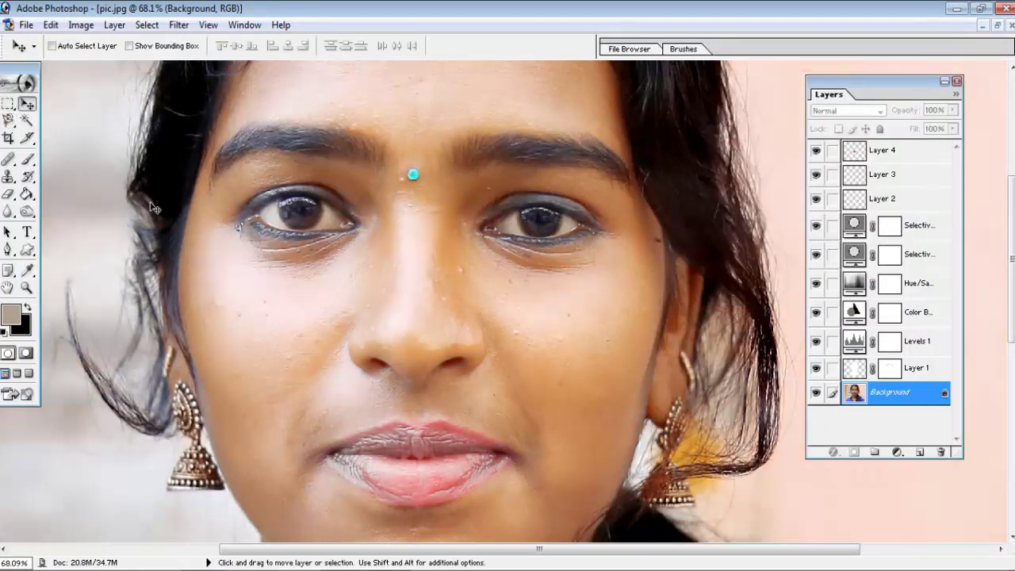
- Brush white paint across the white of the left eye
left_click(28, 159)
left_click(8, 331)
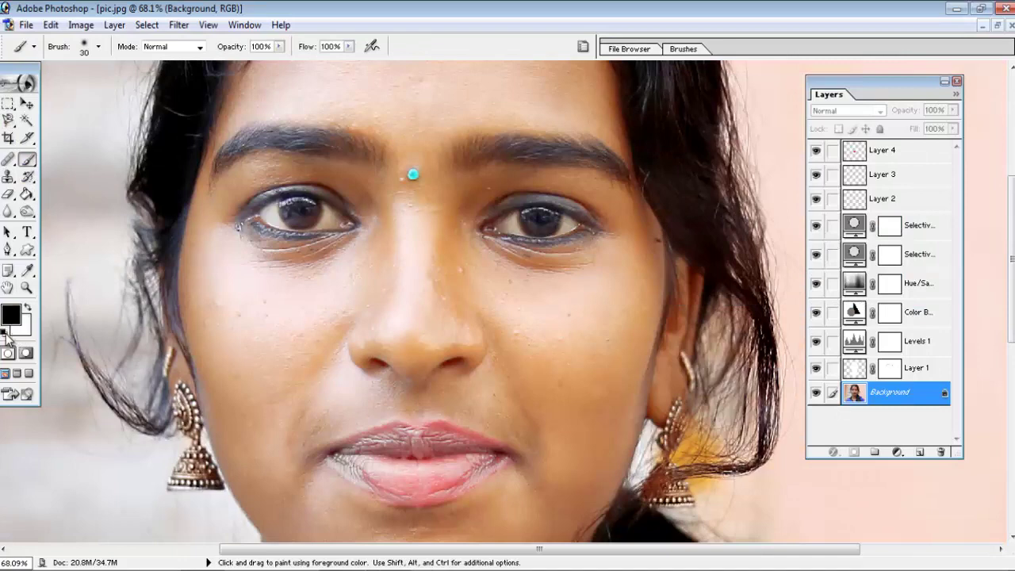
left_click(28, 307)
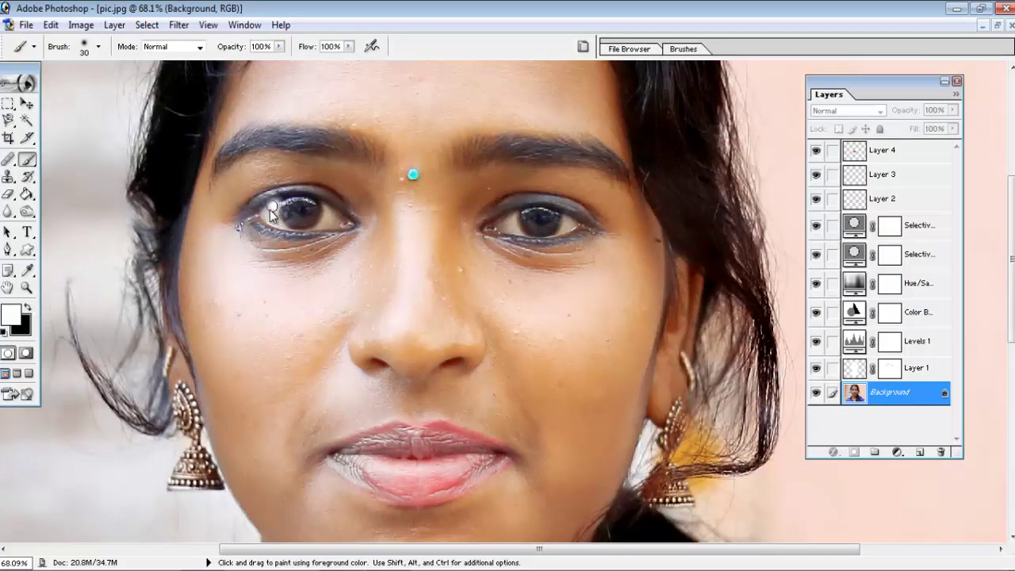
left_click_drag(278, 224, 340, 228)
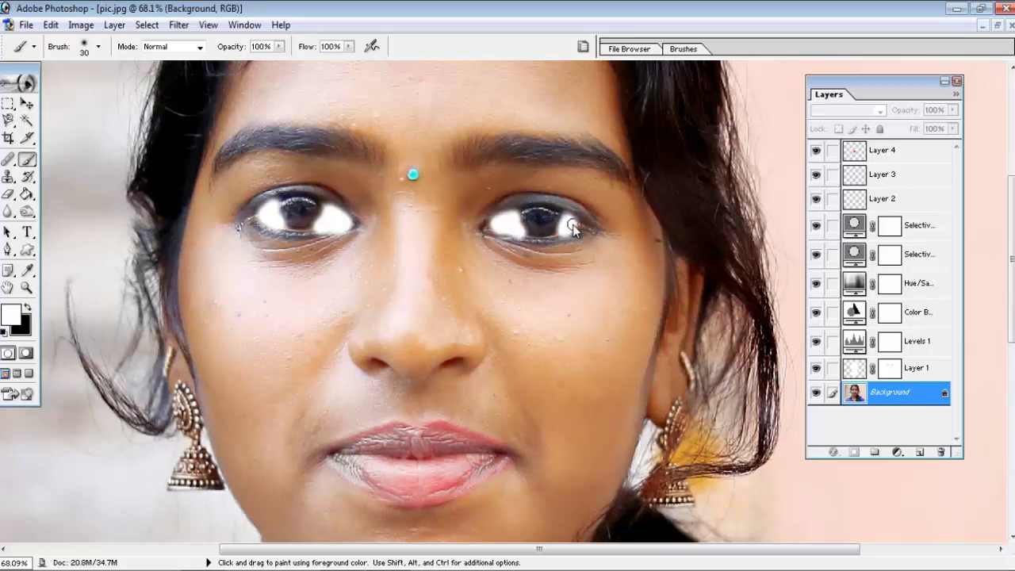
- Undo the white eye strokes and add an empty Layer 5 above the Background
key("ctrl+z")
key("ctrl+alt+z")
key("ctrl+alt+z")
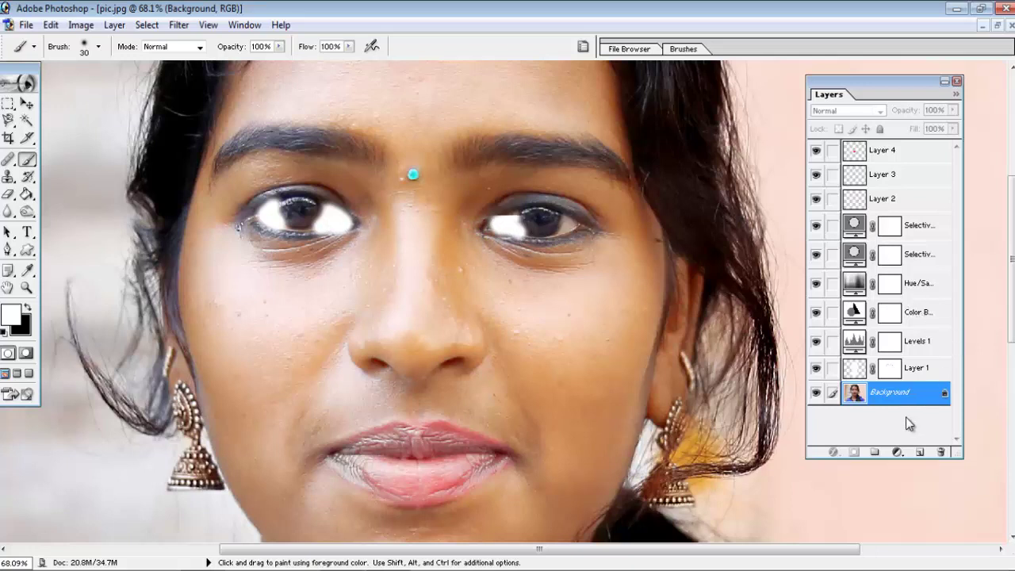
key("ctrl+alt+z")
key("ctrl+alt+z")
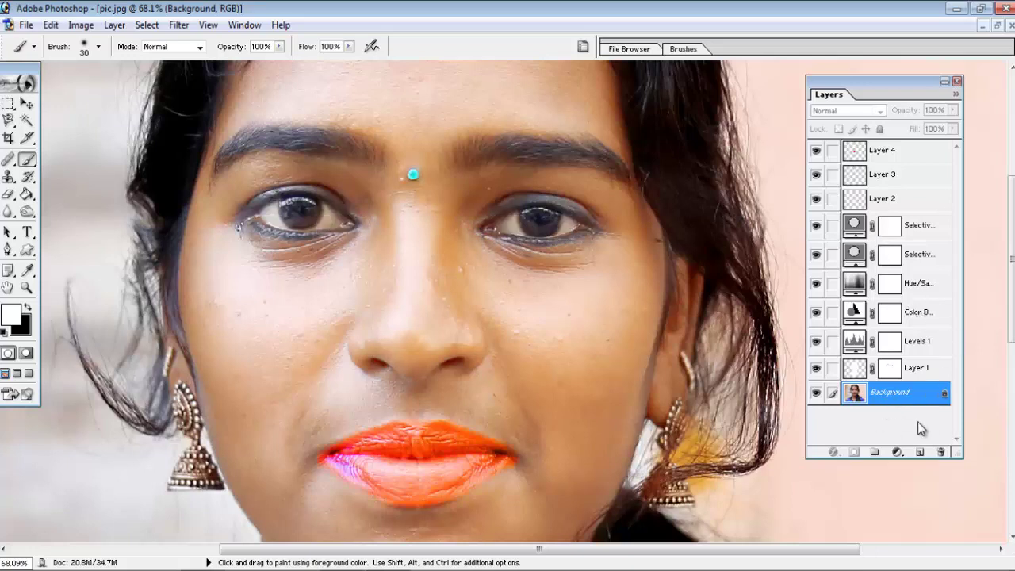
key("ctrl+shift+z")
key("ctrl+shift+z")
key("ctrl+alt+z")
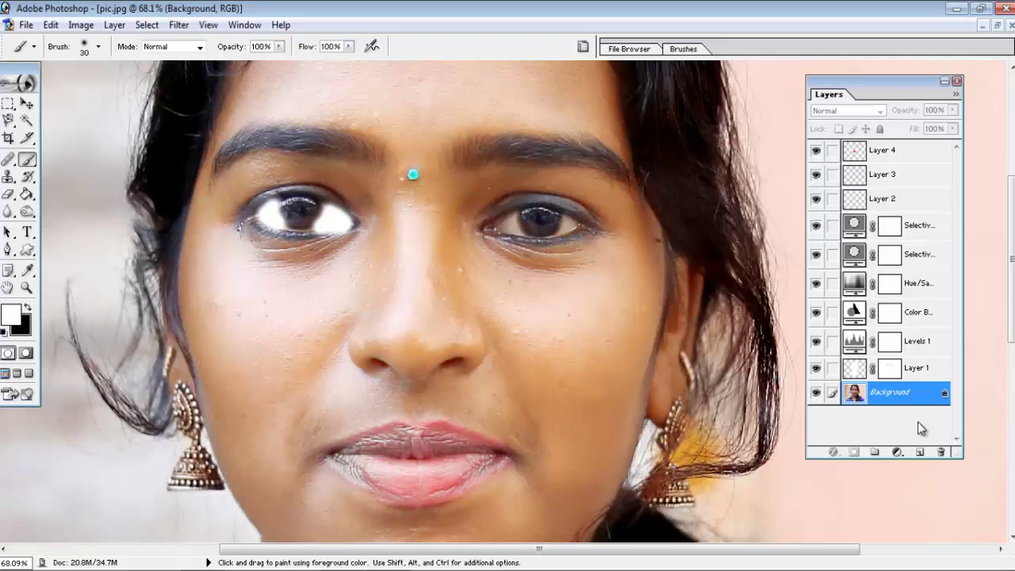
key("ctrl+alt+z")
key("ctrl+alt+z")
left_click(910, 452)
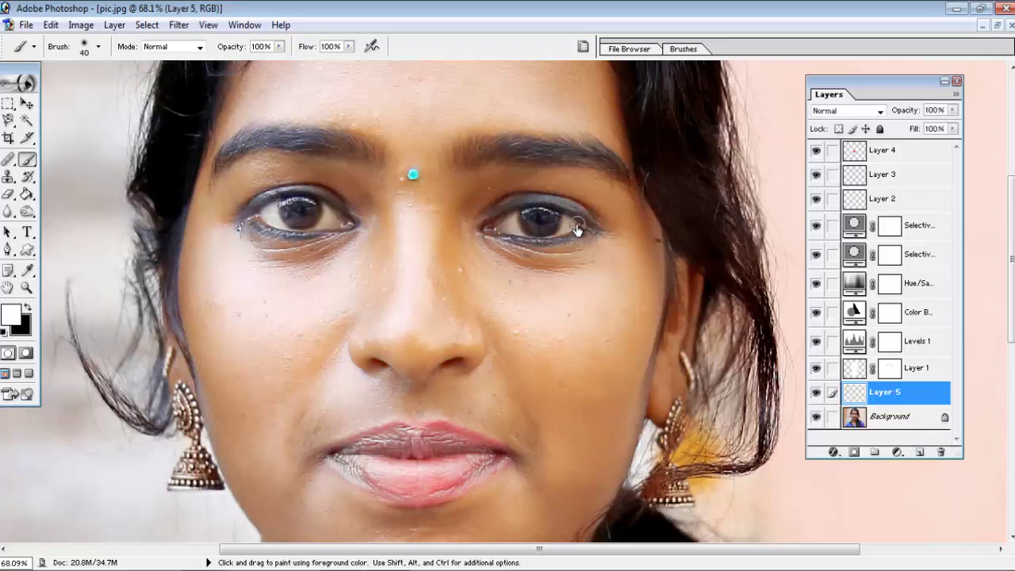
- Paint white across both eyes with a 70 px brush and set the layer to Overlay
key("bracketright")
key("bracketright")
key("bracketright")
left_click_drag(577, 229, 505, 232)
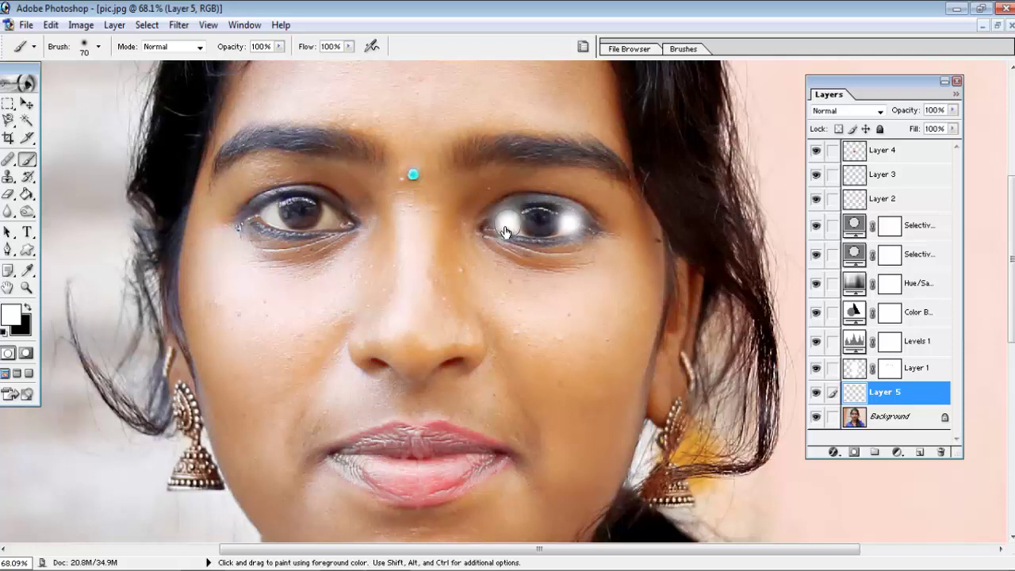
left_click_drag(342, 222, 252, 222)
left_click(838, 111)
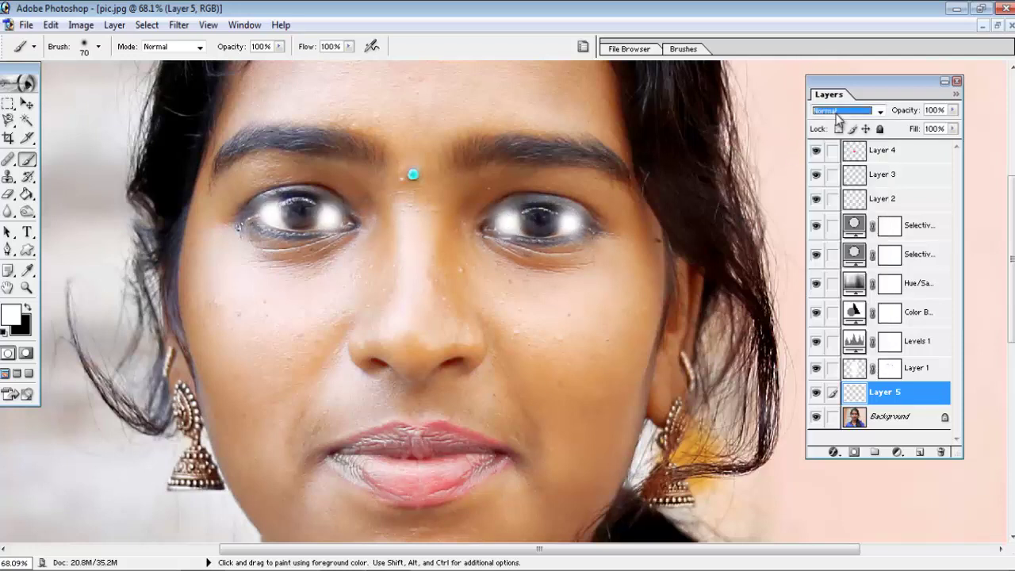
key("Down")
key("Down")
key("Down")
key("Down")
key("Down")
key("Down")
key("Down")
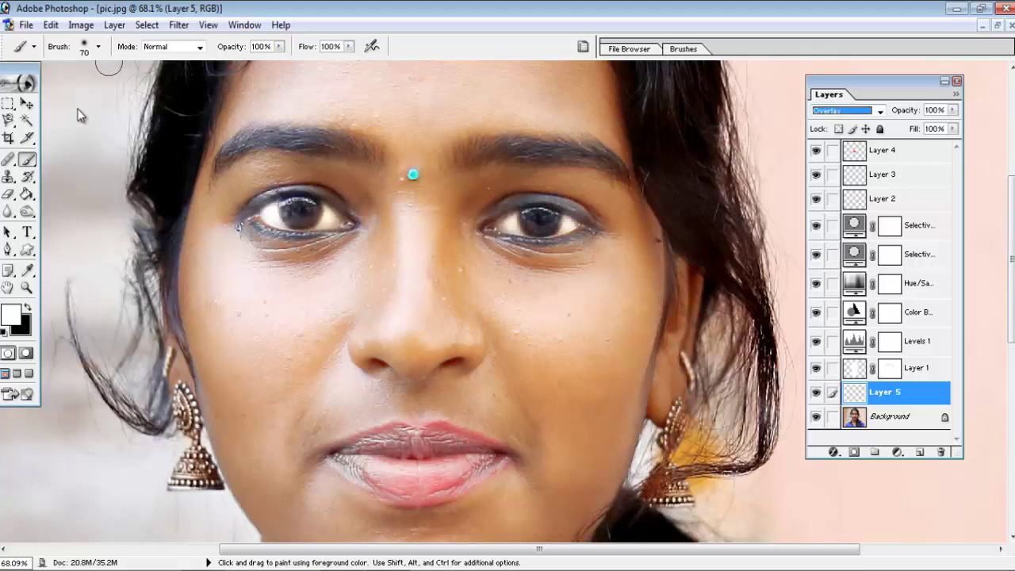
- Erase the brightening spill from the left iris with a larger eraser
left_click(8, 193)
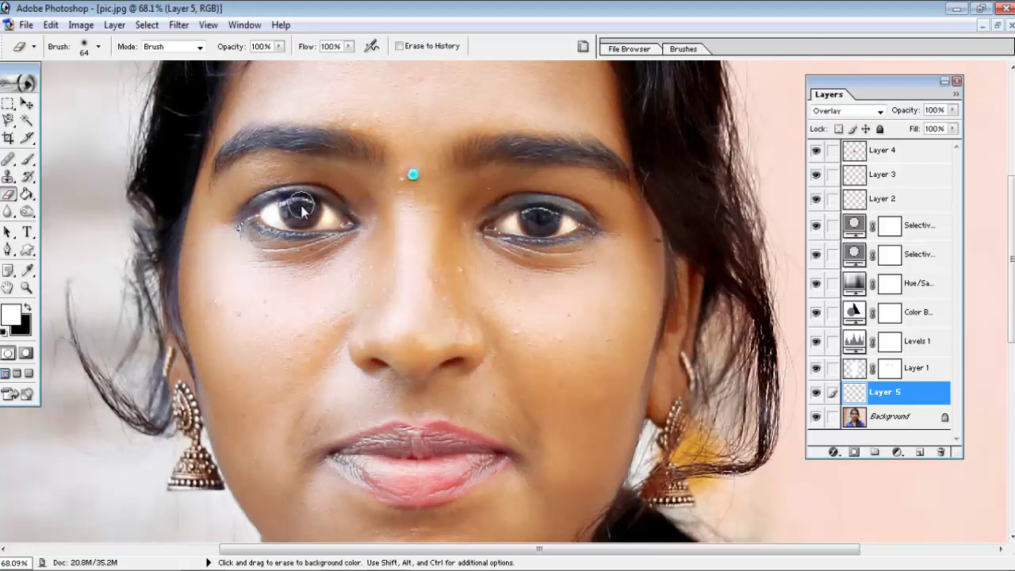
key("bracketright")
key("bracketright")
key("bracketright")
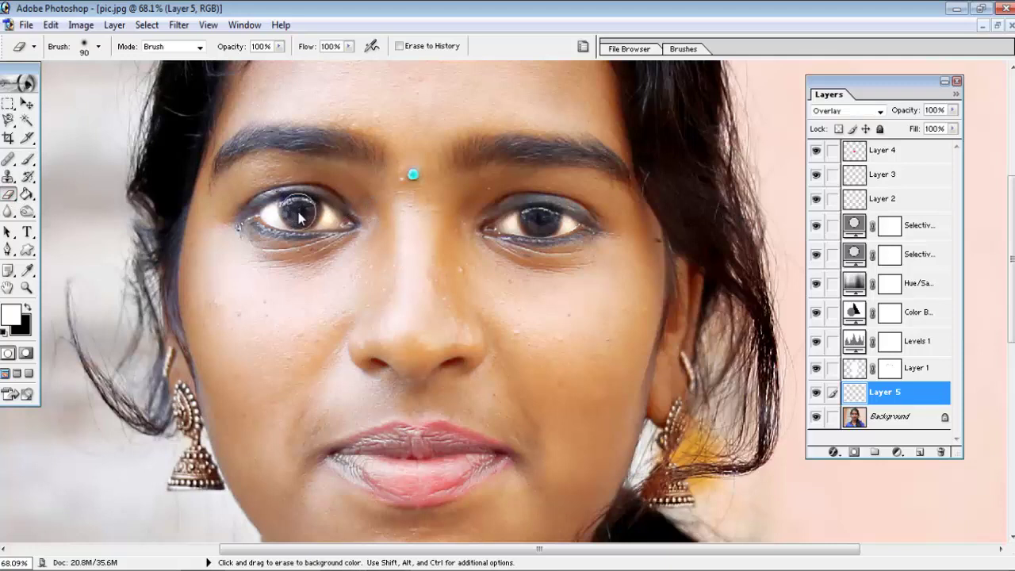
key("bracketright")
mouse_move(298, 216)
left_mouse_down()
mouse_move(247, 212)
mouse_move(237, 226)
left_mouse_up()
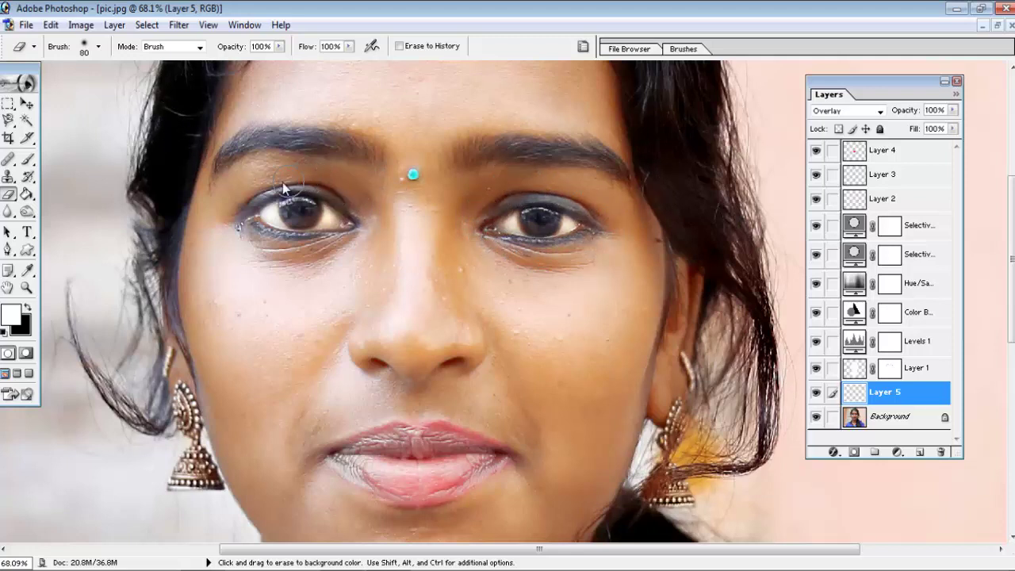
- Toggle Layer 5's visibility off and on to compare the eyes with and without it
key("v")
scroll(373, 271, "down", 1)
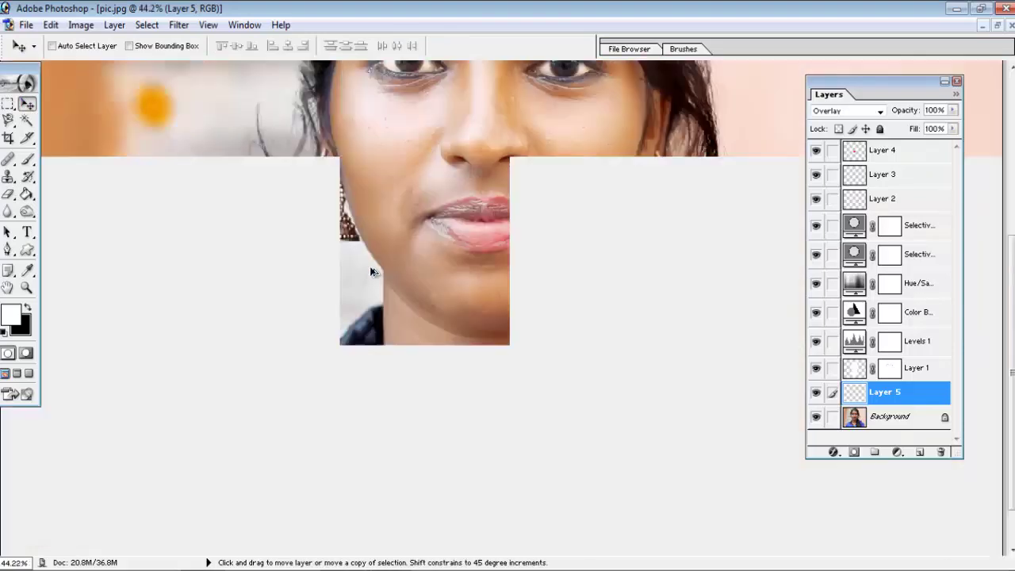
scroll(373, 271, "down", 2)
scroll(373, 271, "up", 1)
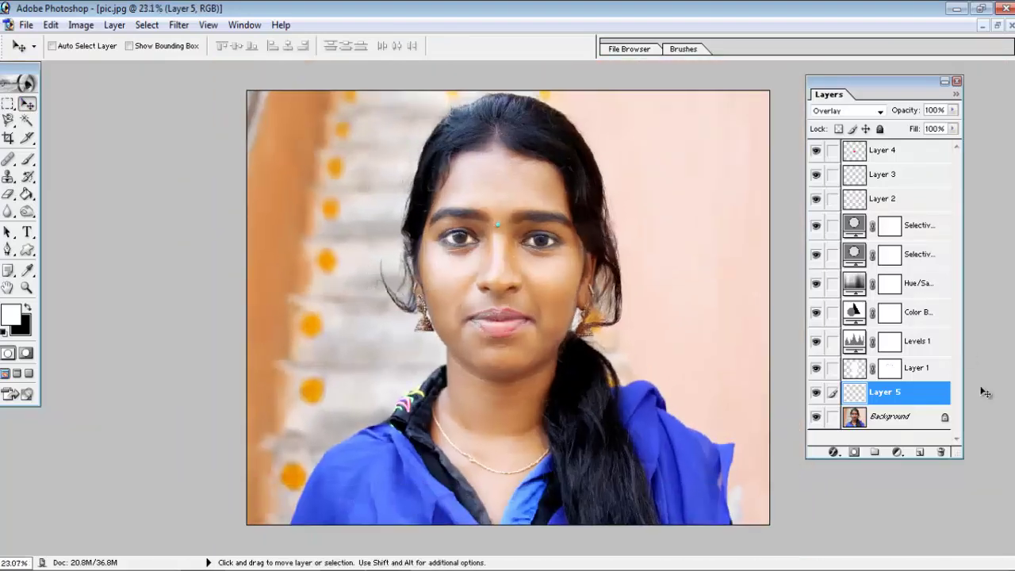
left_click(816, 394)
left_click(815, 393)
left_click(816, 394)
- Lower Layer 5's opacity to 50%
left_click(952, 110)
left_click_drag(952, 129, 875, 130)
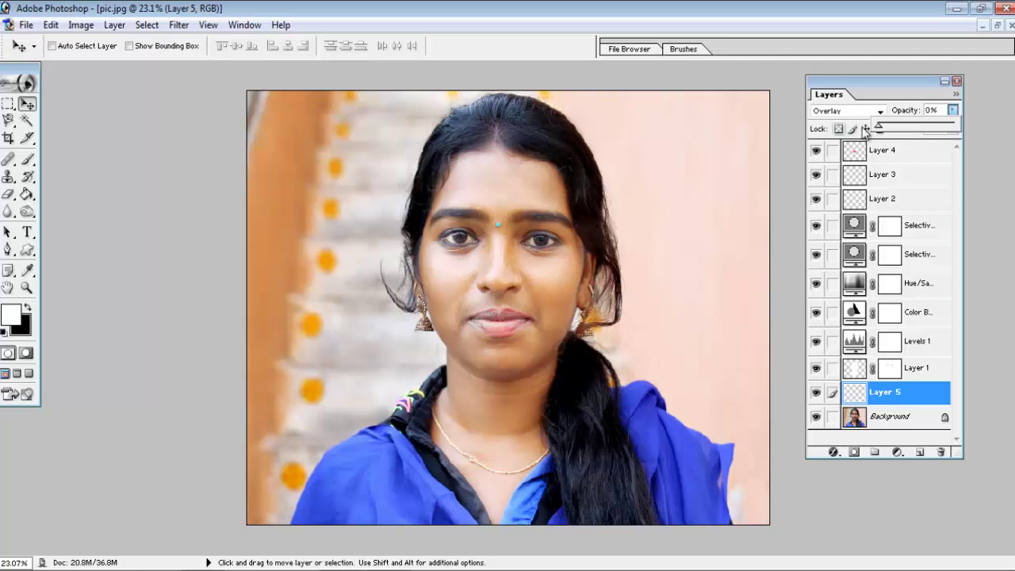
left_click(949, 112)
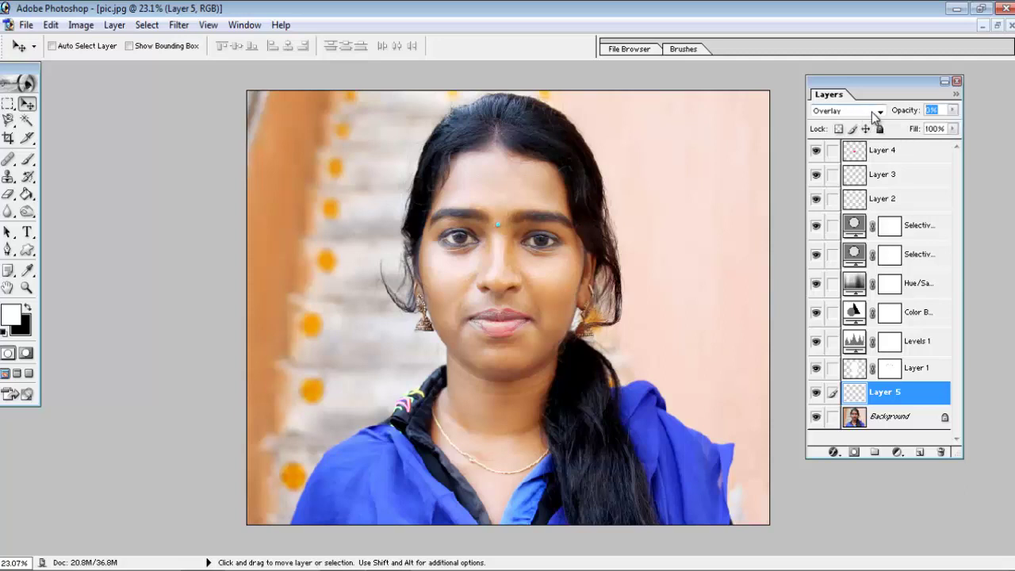
type("50")
key("Return")
- Make the Background layer active again
scroll(592, 311, "down", 2)
scroll(592, 310, "up", 2)
scroll(589, 309, "down", 1)
scroll(589, 309, "down", 1)
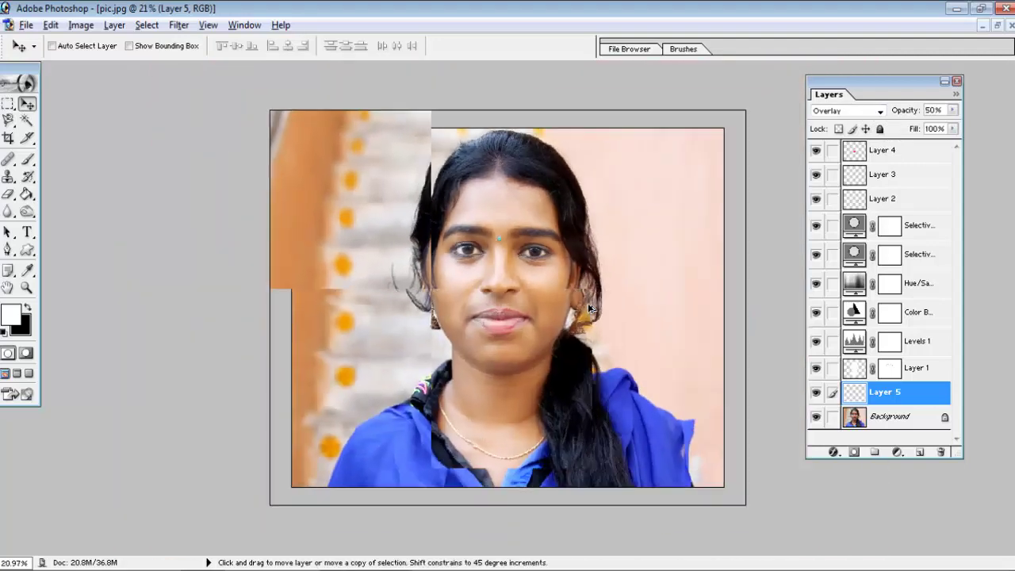
scroll(590, 309, "up", 1)
scroll(997, 356, "down", 1)
scroll(494, 374, "up", 1)
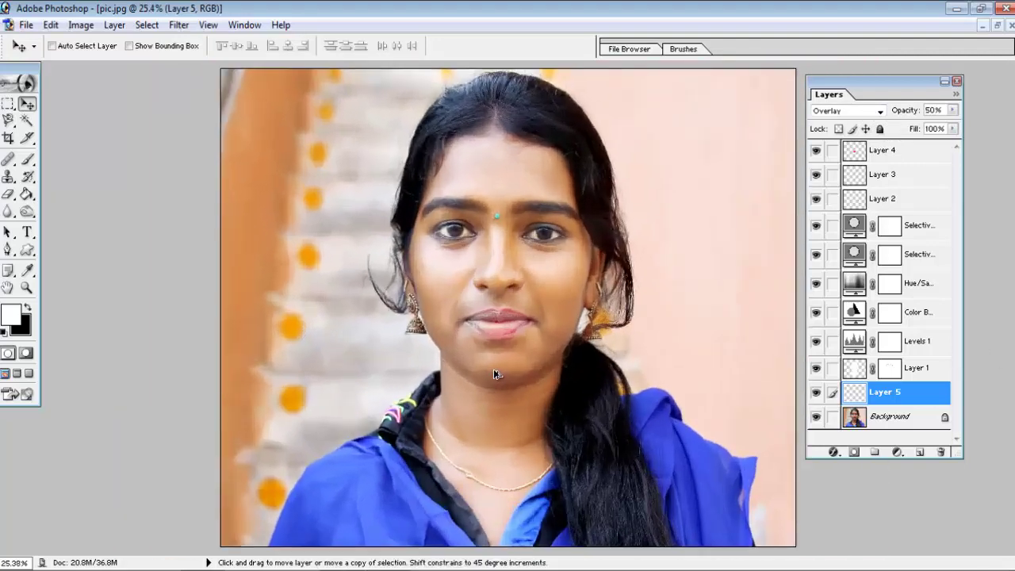
scroll(494, 374, "up", 1)
scroll(495, 366, "up", 1)
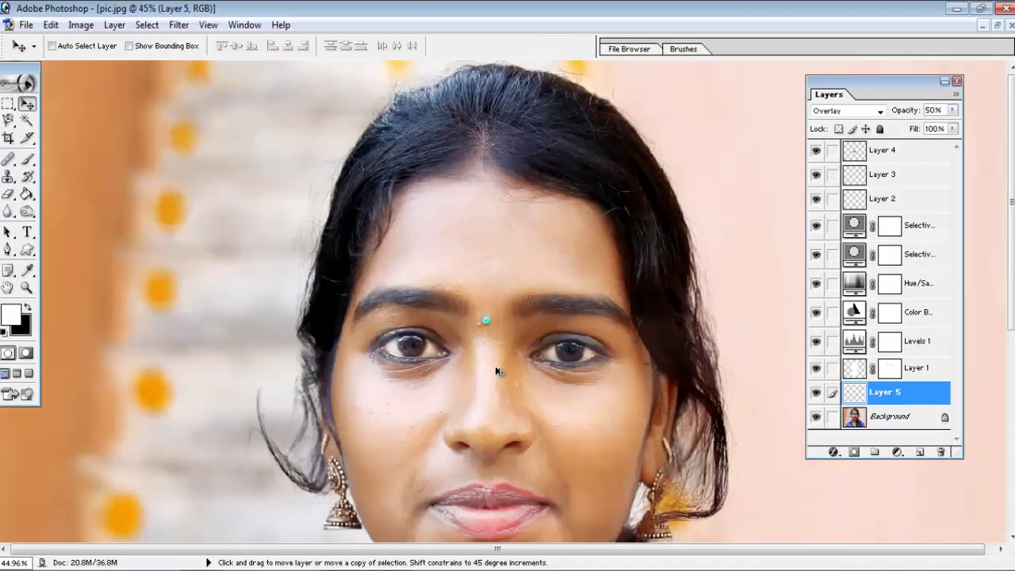
left_click(894, 420)
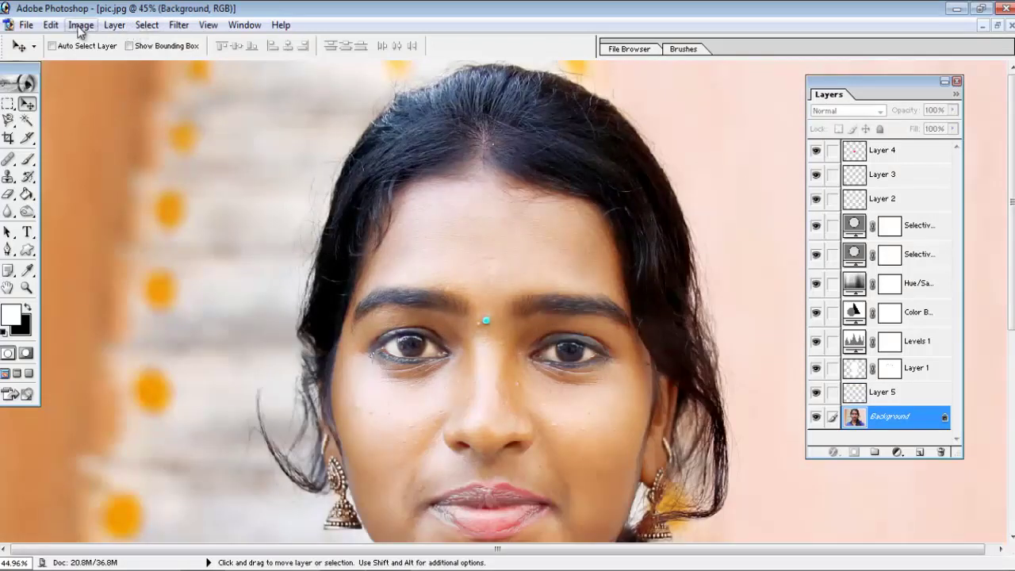
- Run Magic Pro at graininess 30 on the Background and zoom out to fit the photo
left_click(179, 25)
mouse_move(202, 388)
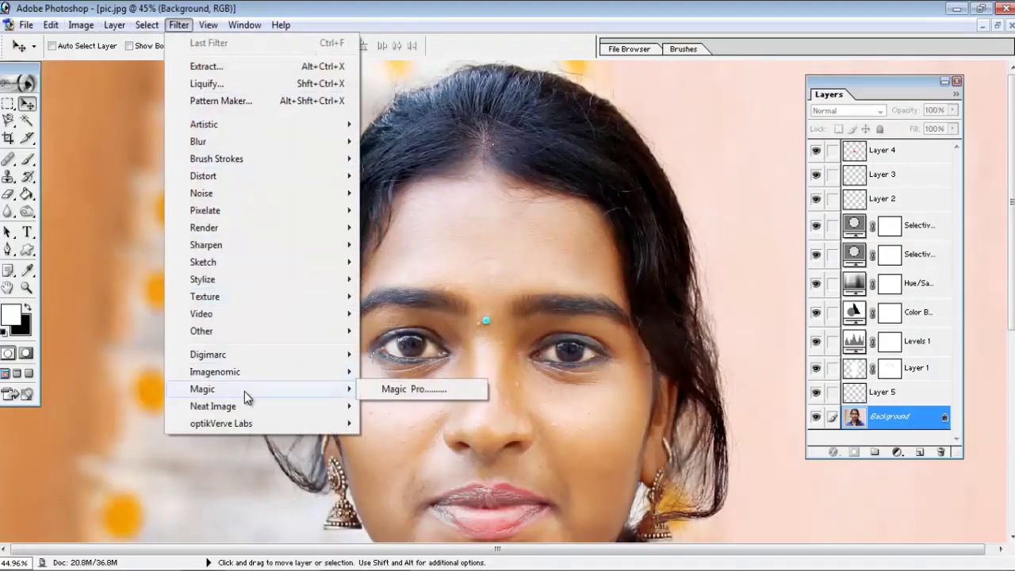
left_click(415, 389)
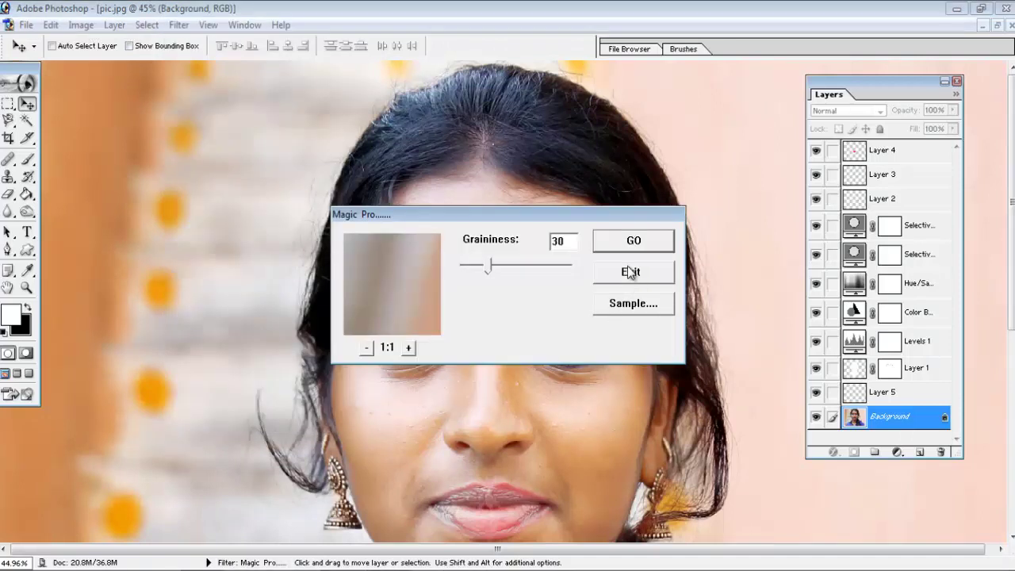
left_click(634, 241)
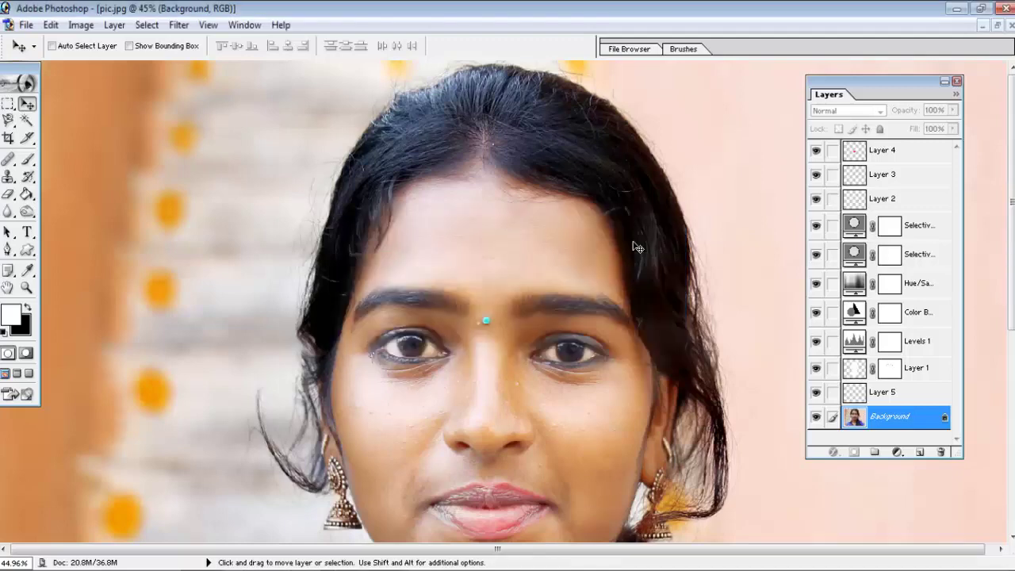
key("ctrl+0")
key("ctrl+minus")
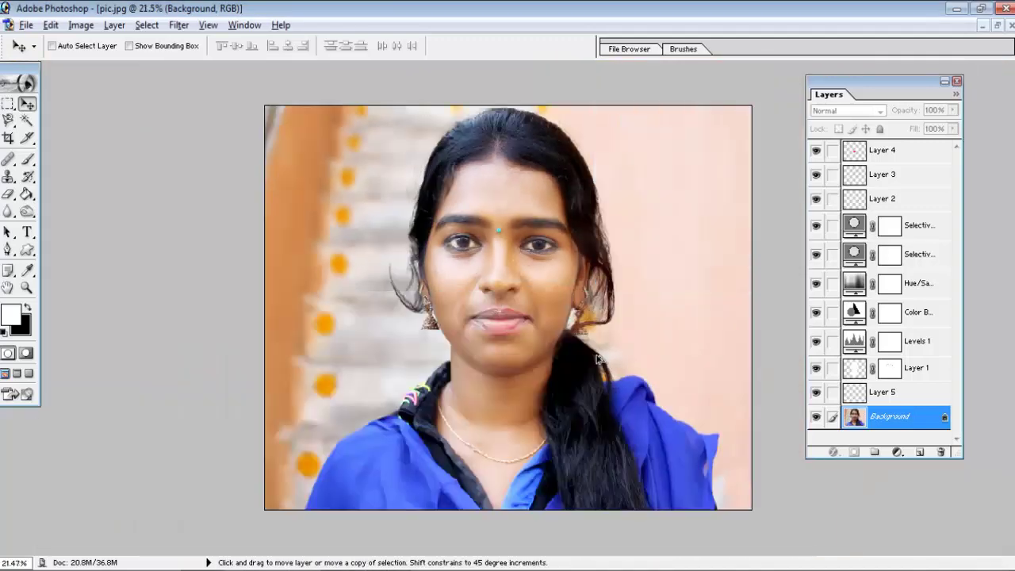
- Save the portrait to the Desktop as maximum-quality JPEG 'xcvbnm' and minimize Photoshop
left_click(26, 26)
left_click(56, 169)
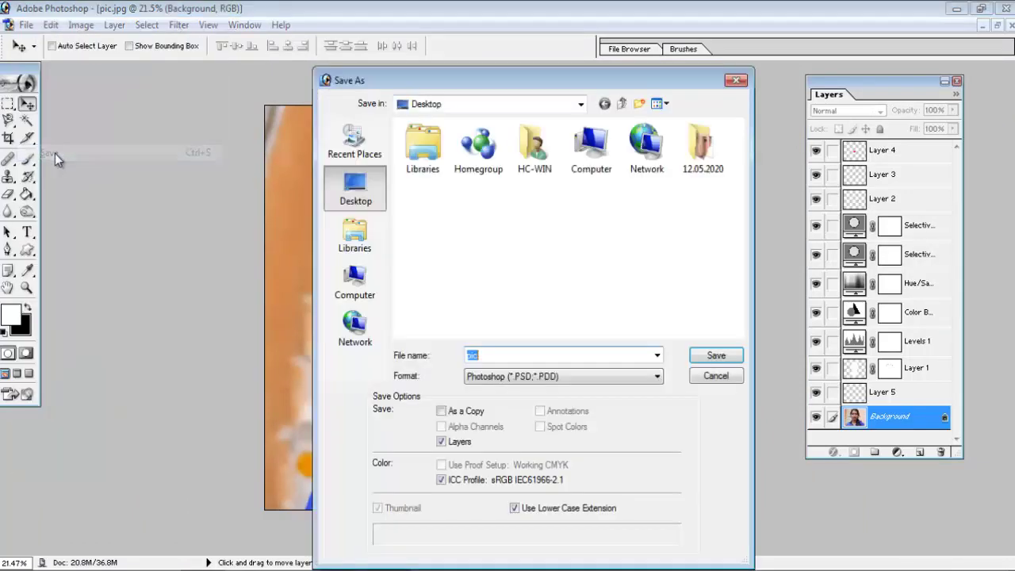
left_click(530, 376)
left_click(547, 440)
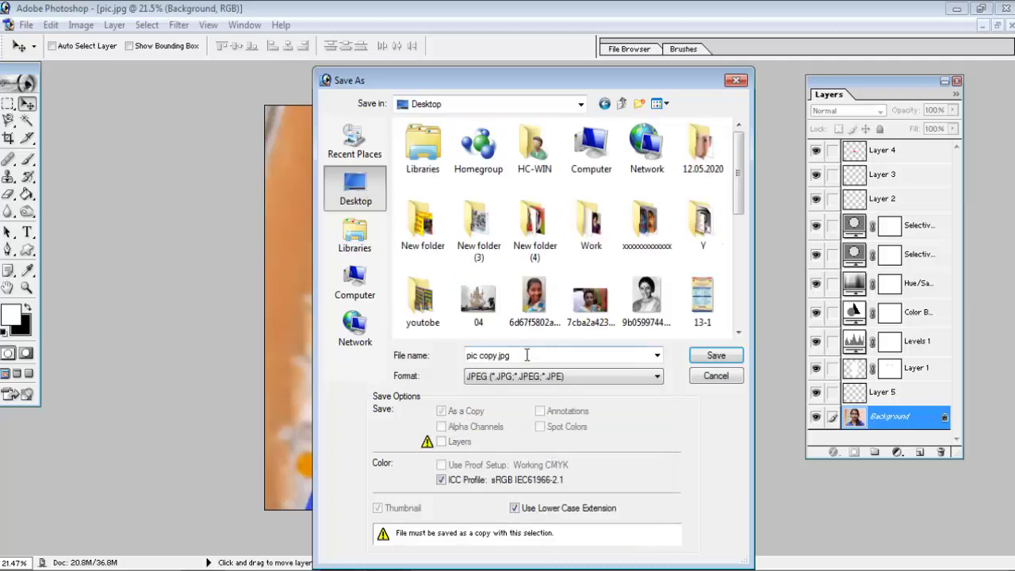
left_click_drag(527, 355, 326, 359)
type("xcvbnm")
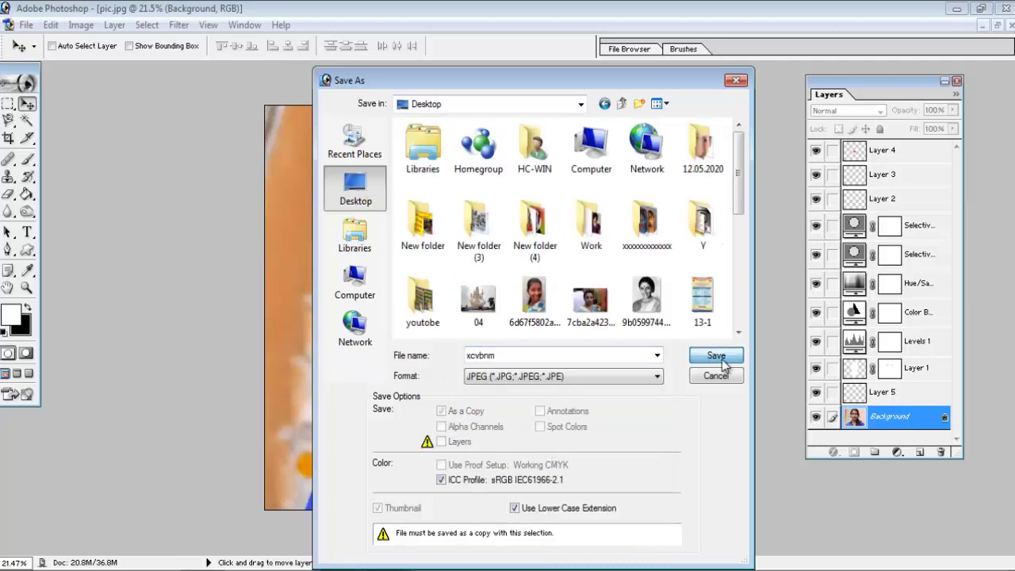
left_click(716, 356)
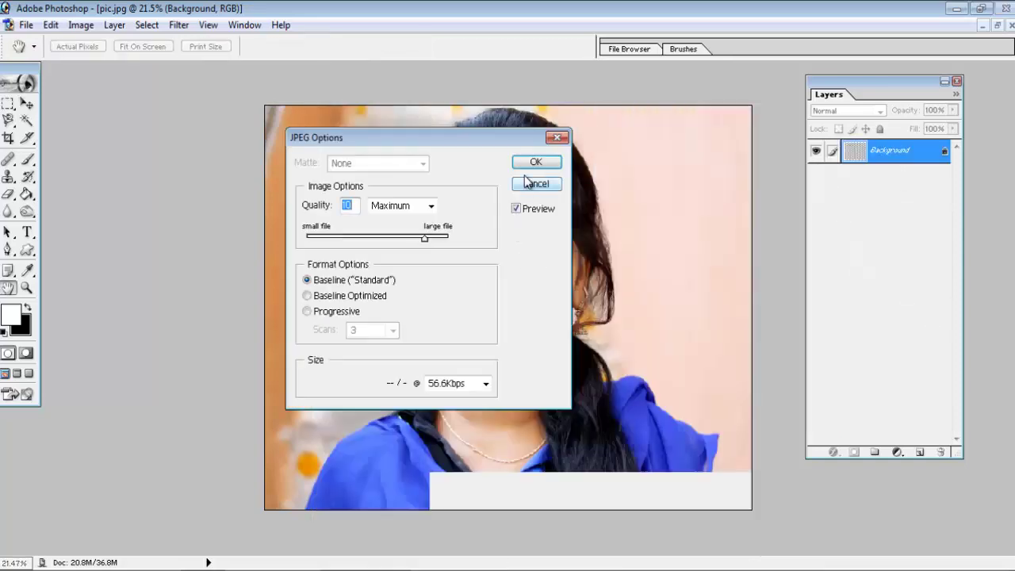
left_click(532, 163)
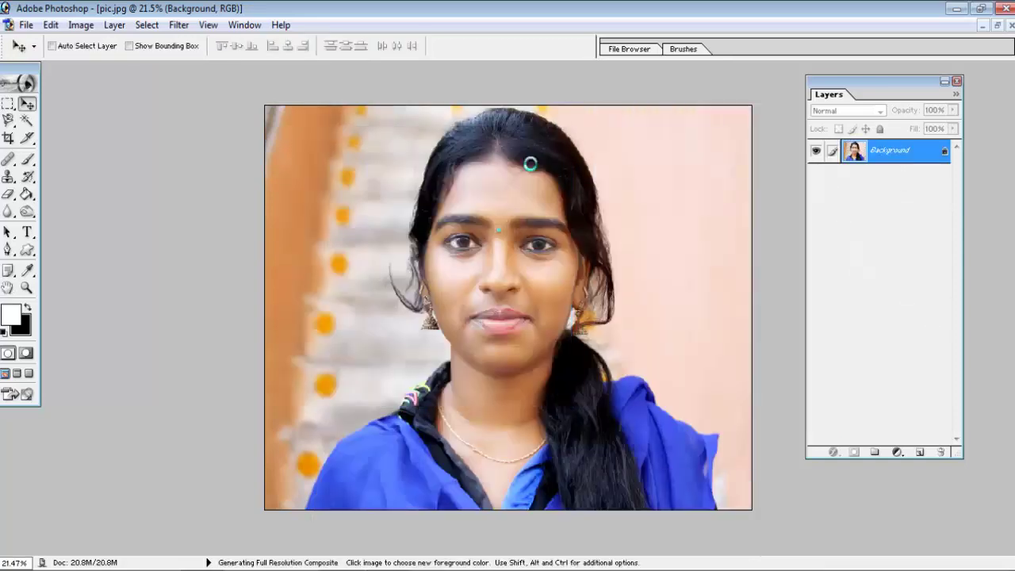
left_click(955, 10)
- Open xcvbnm and the original pic in ACDSee Quick View on the screen's right side
double_click(478, 43)
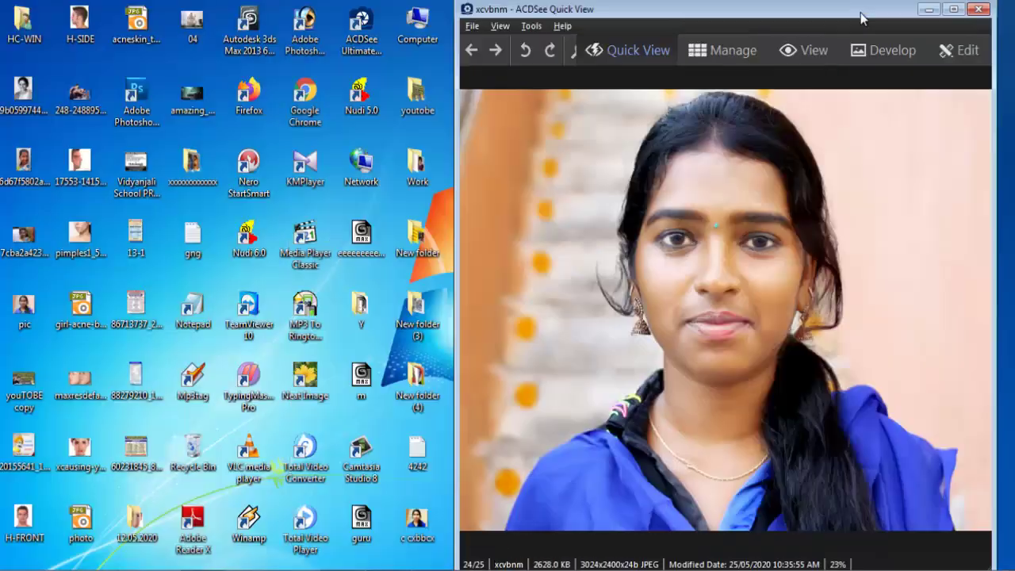
left_click_drag(575, 8, 761, 14)
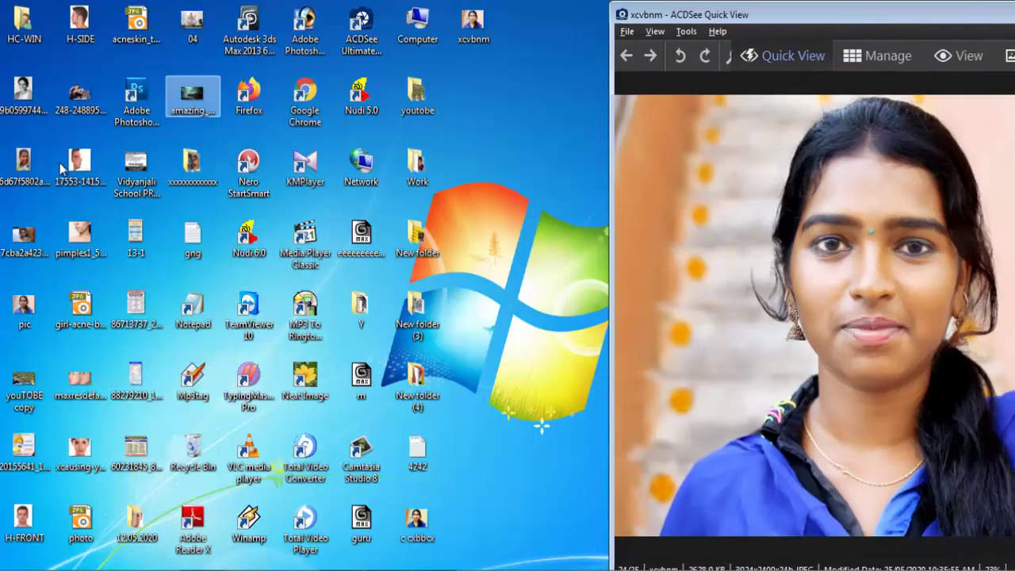
double_click(22, 309)
left_click_drag(821, 25, 795, 26)
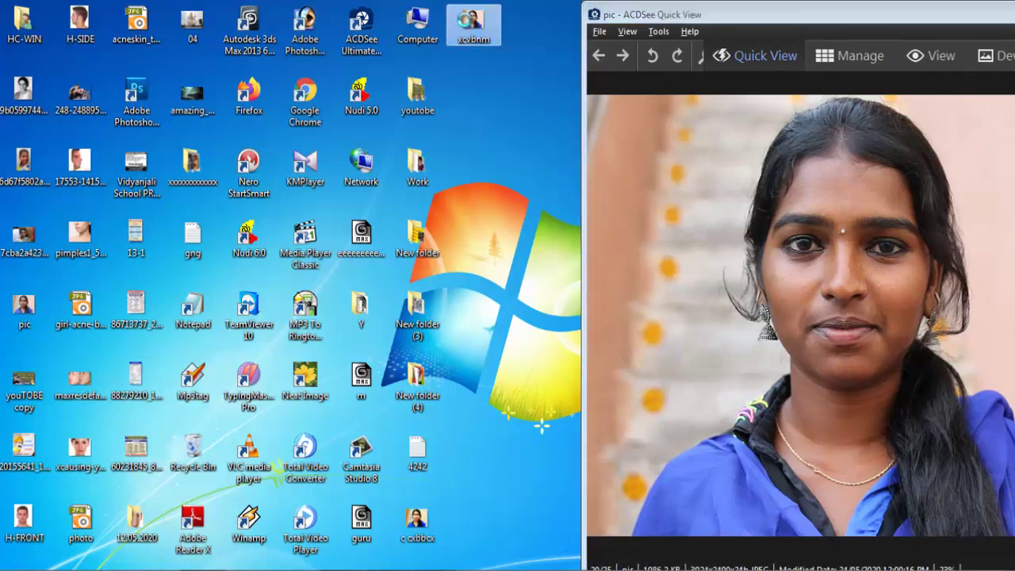
- Open xcvbnm in Windows Photo Viewer and place it beside the ACDSee window
right_click(466, 23)
left_click(546, 151)
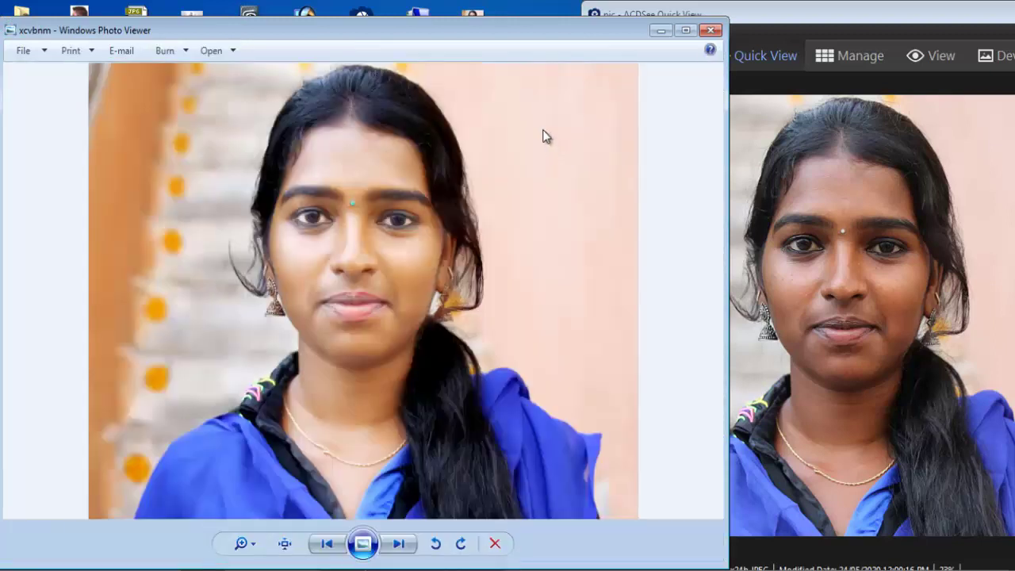
left_click_drag(534, 33, 409, 36)
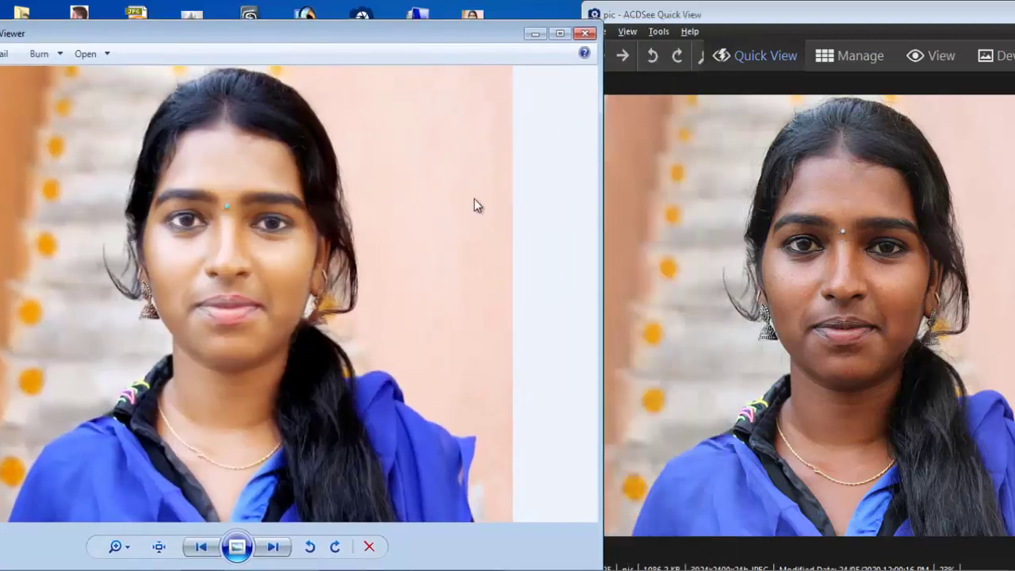
left_click_drag(719, 18, 551, 17)
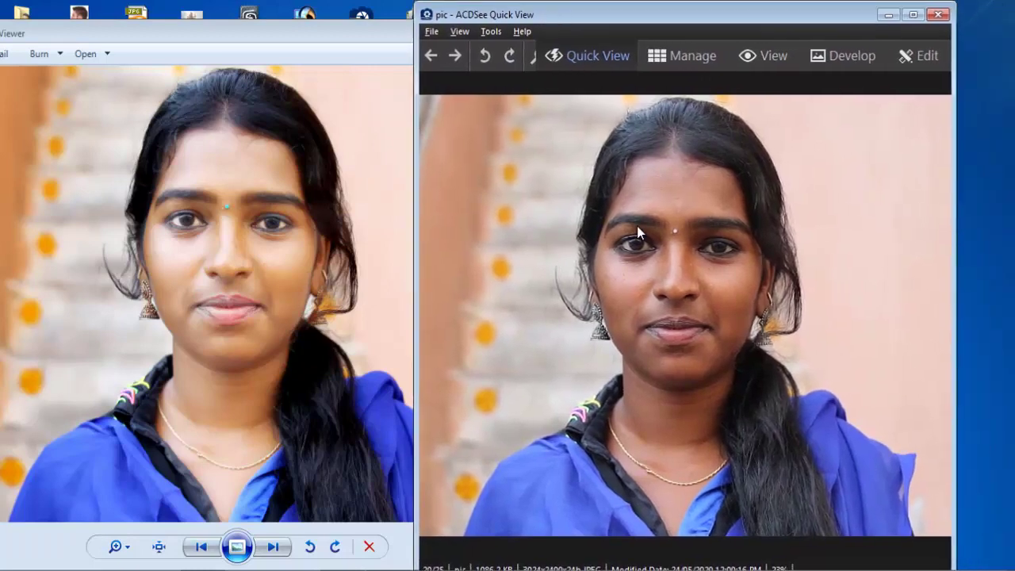
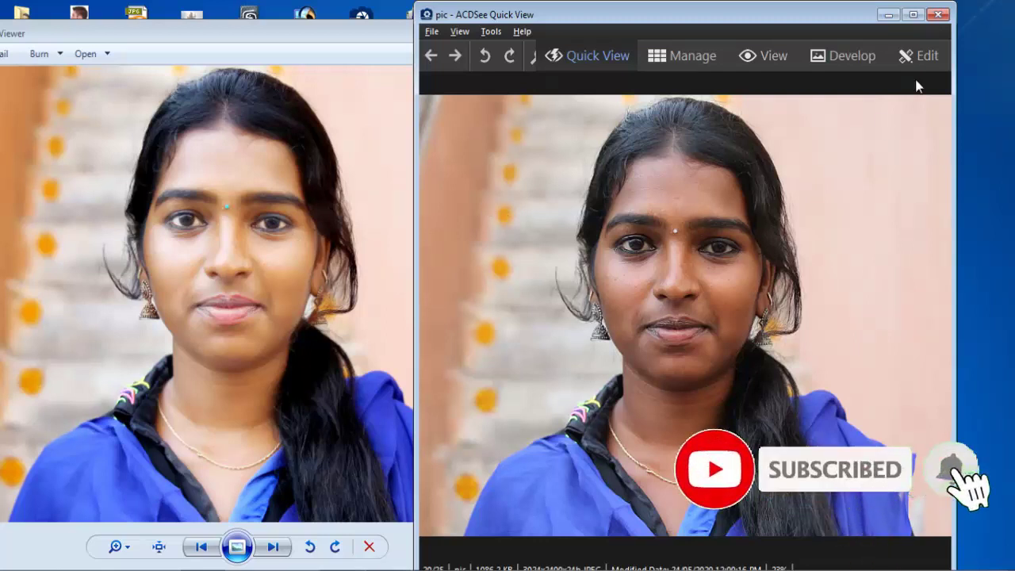
- Close the ACDSee Quick View of the original and maximize the retouched portrait xcvbnm
left_click(938, 14)
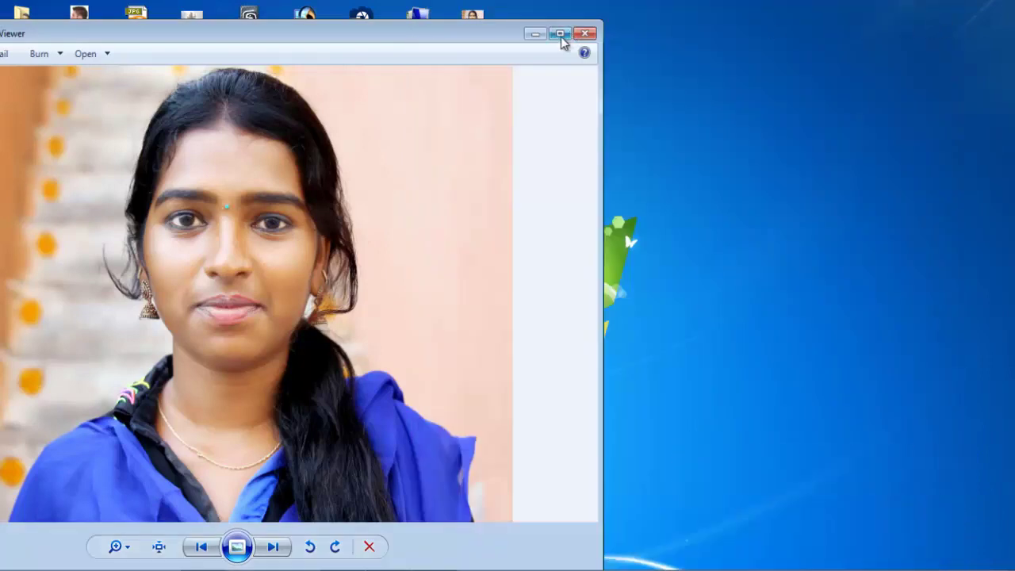
left_click(560, 33)
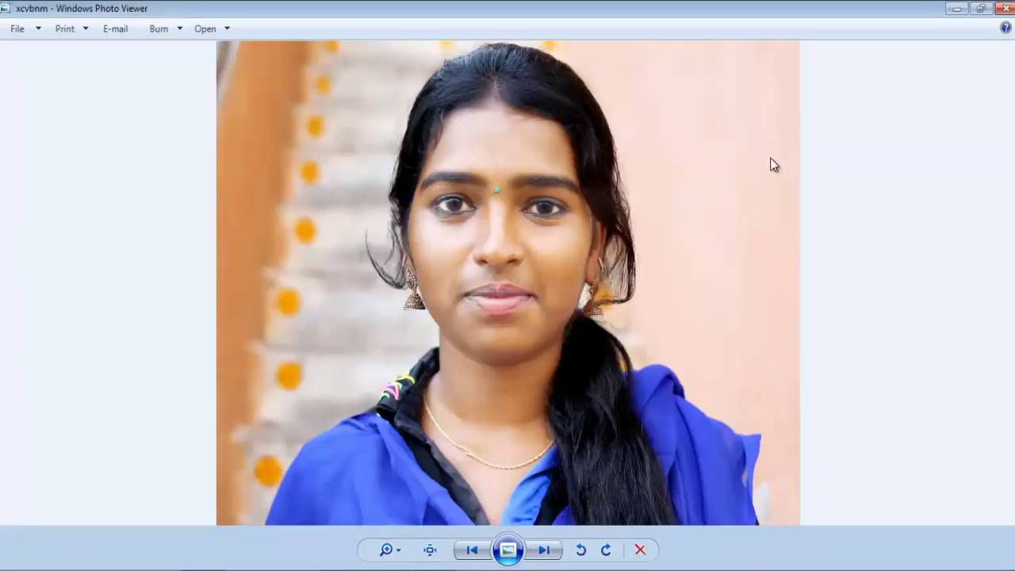